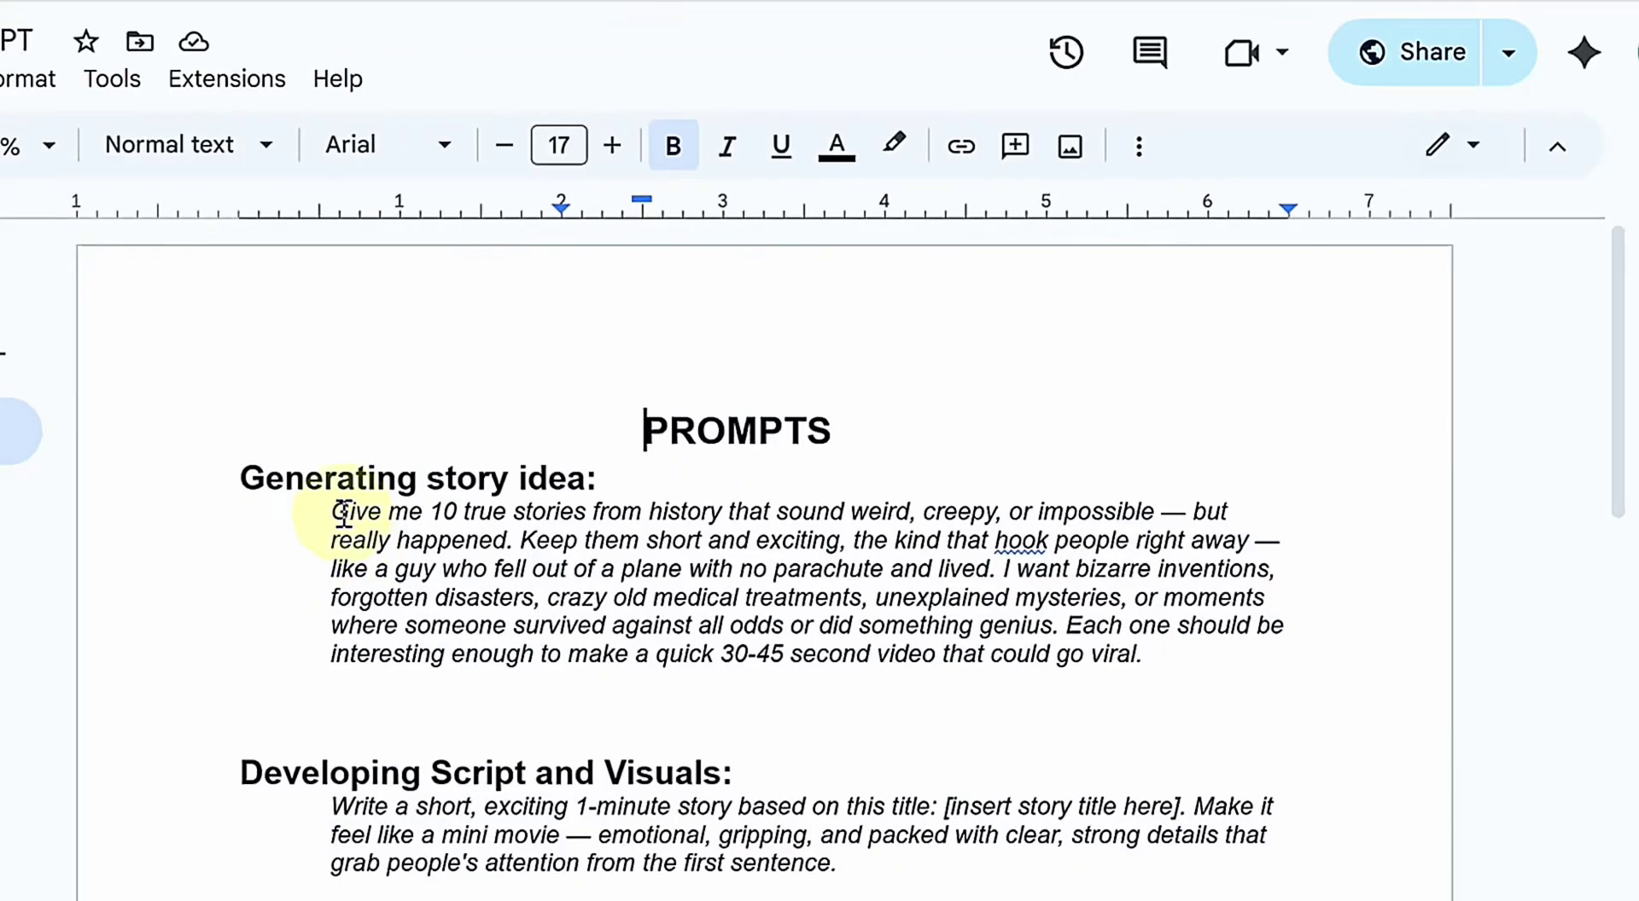
- Copy the 'Give me 10 true stories…' paragraph under Generating story idea
drag(335, 512, 911, 607)
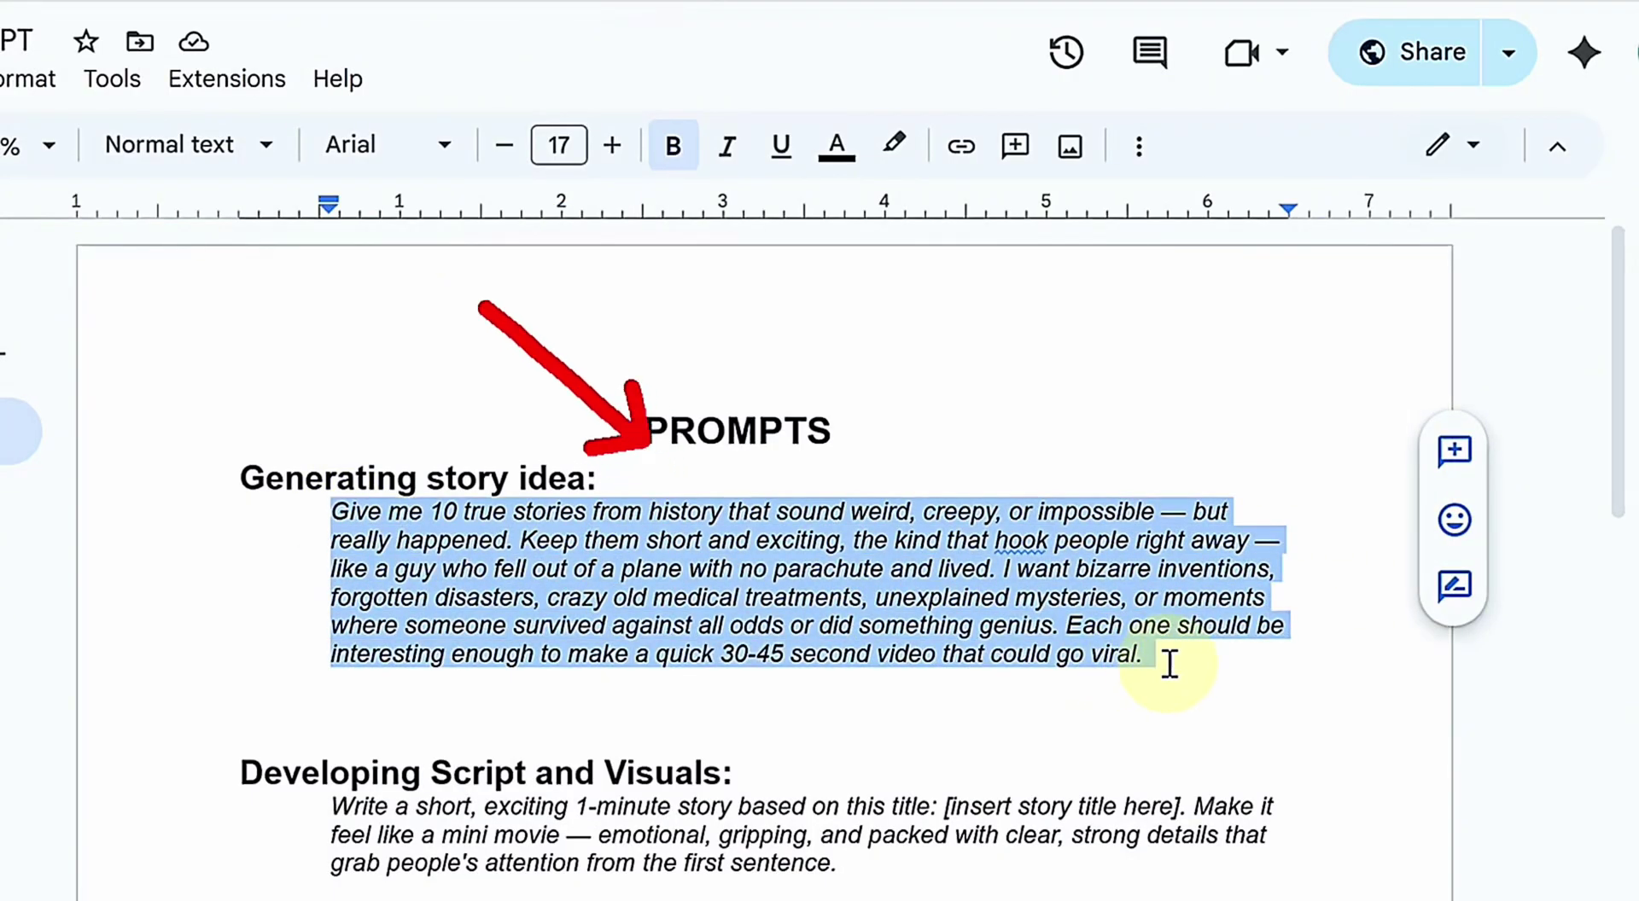
right_click(907, 568)
click(1006, 230)
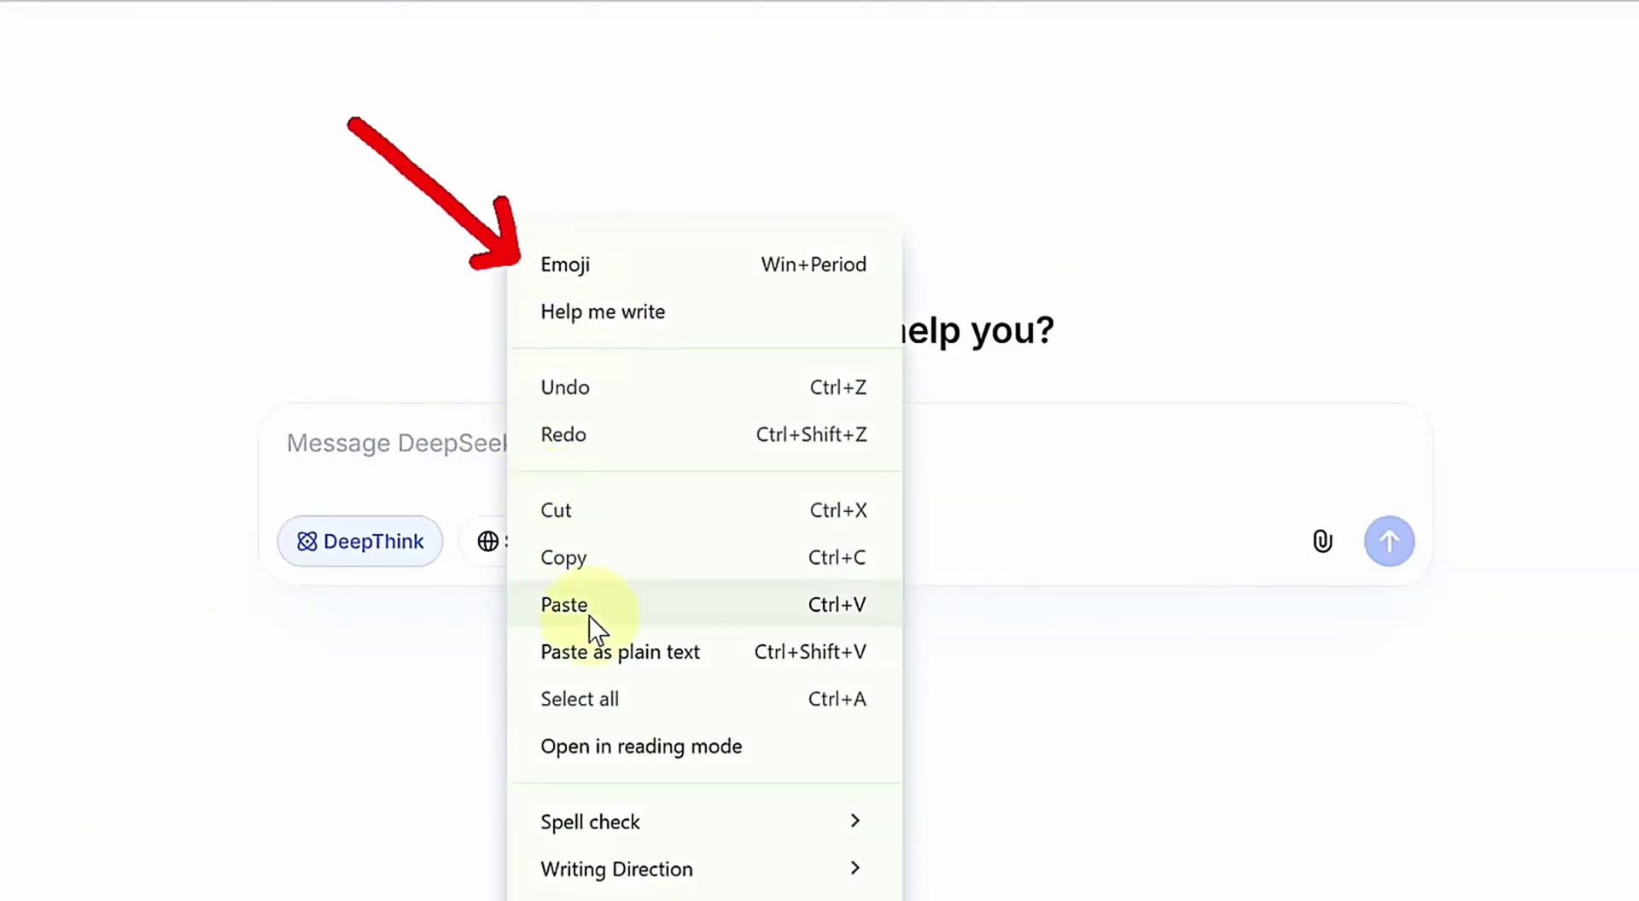
- Send the story-idea prompt to DeepSeek, then paste the 'Write a short…' script-writing prompt into the message
click(589, 606)
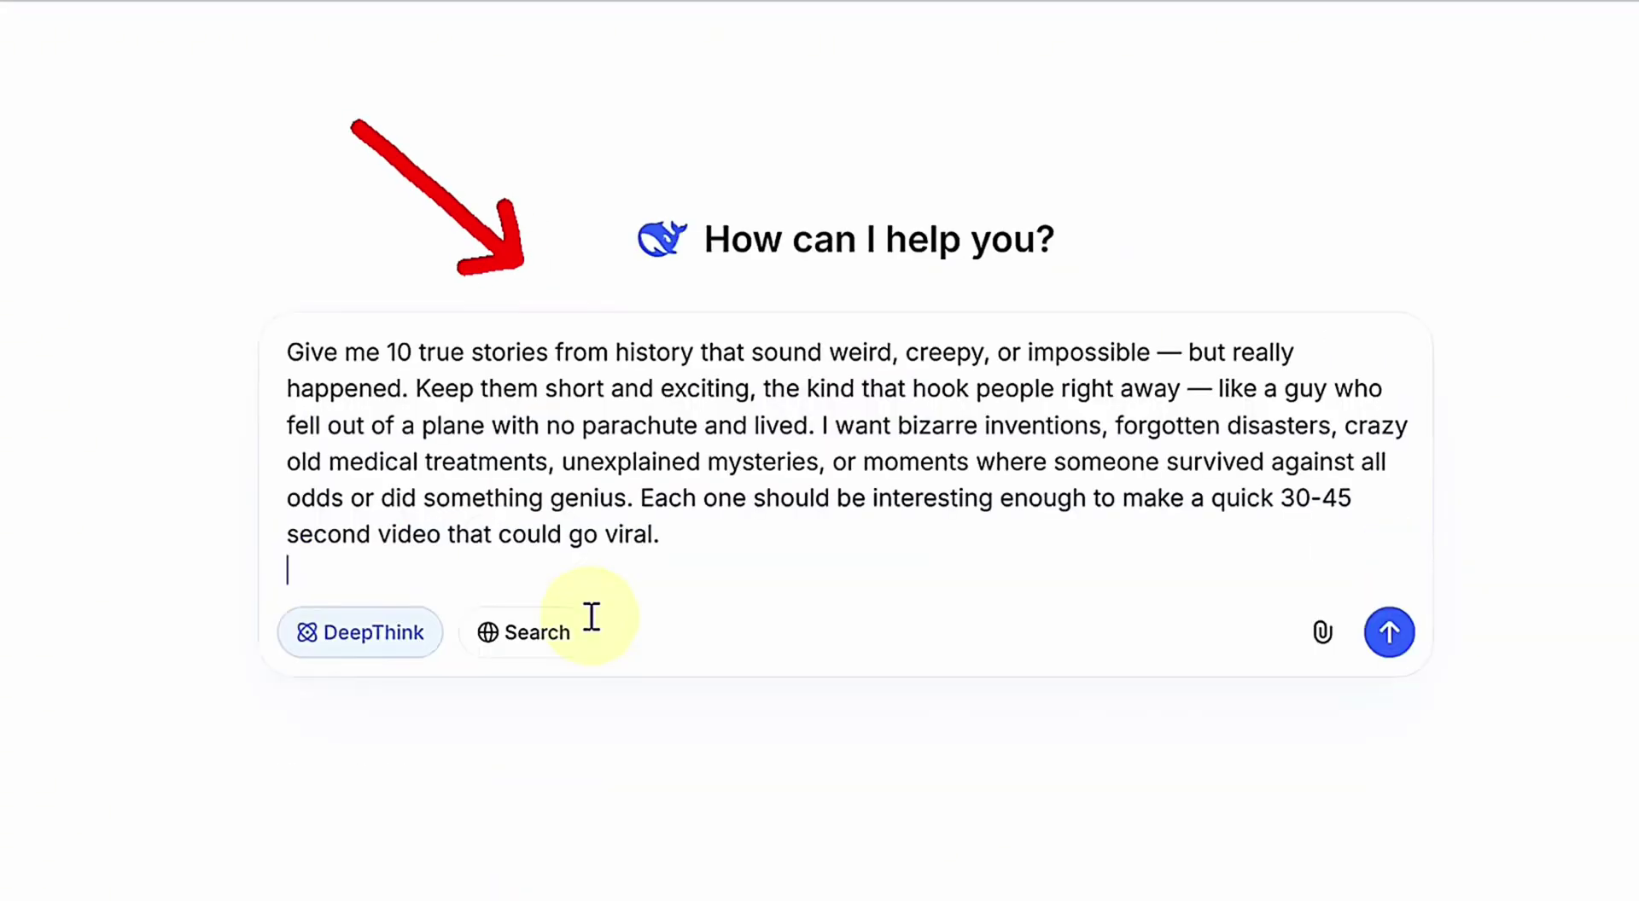
click(1389, 636)
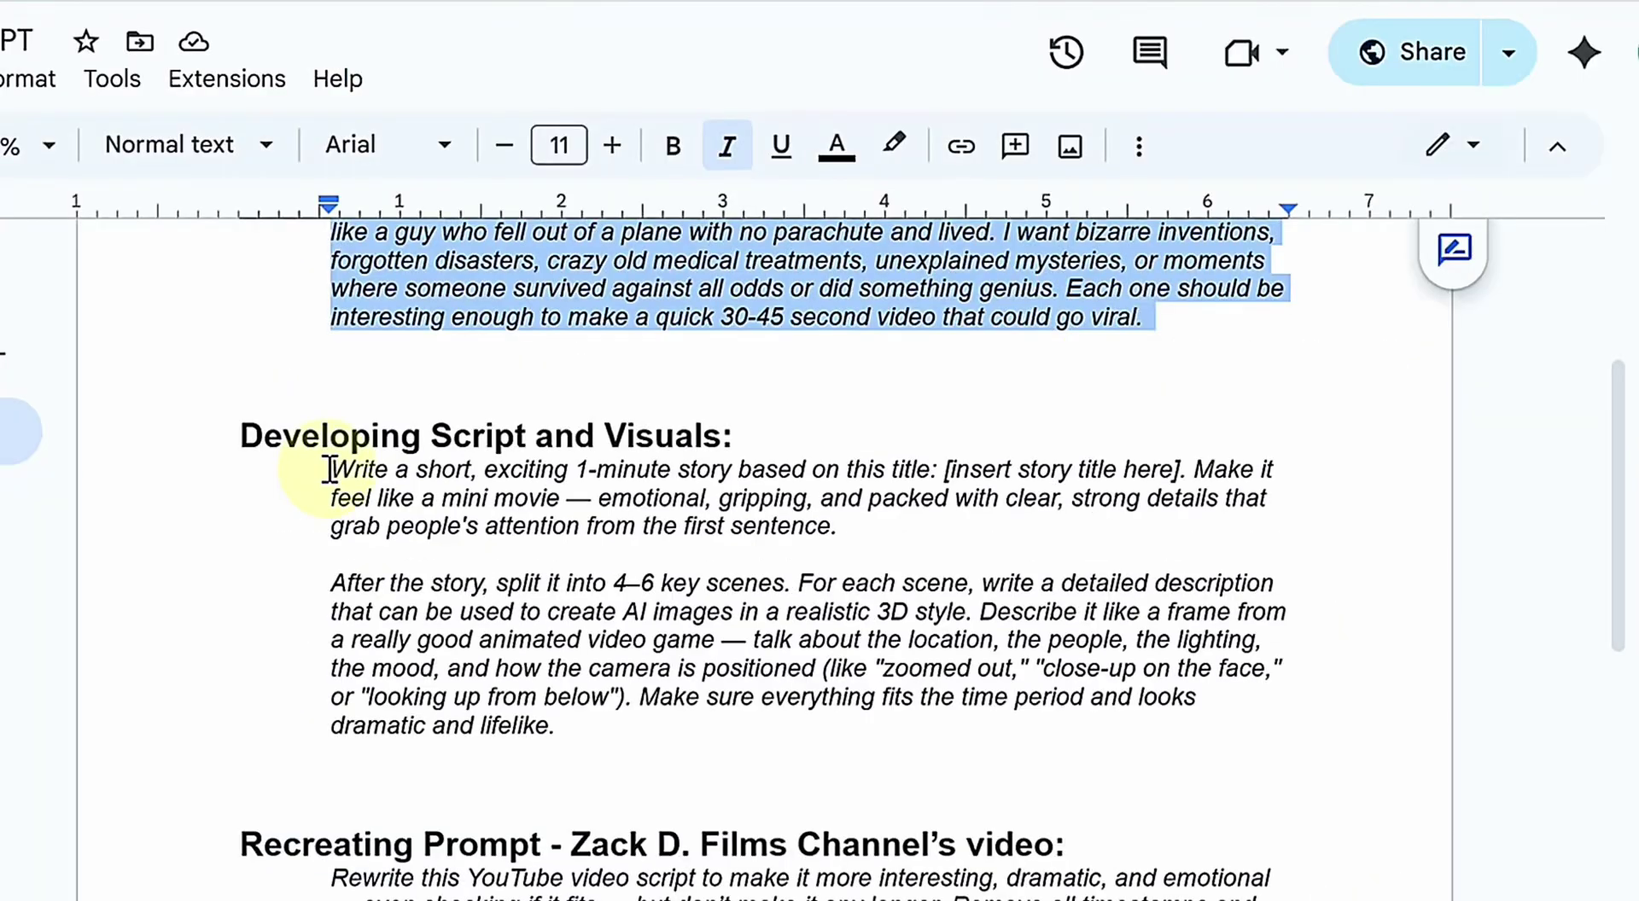
drag(330, 469, 779, 587)
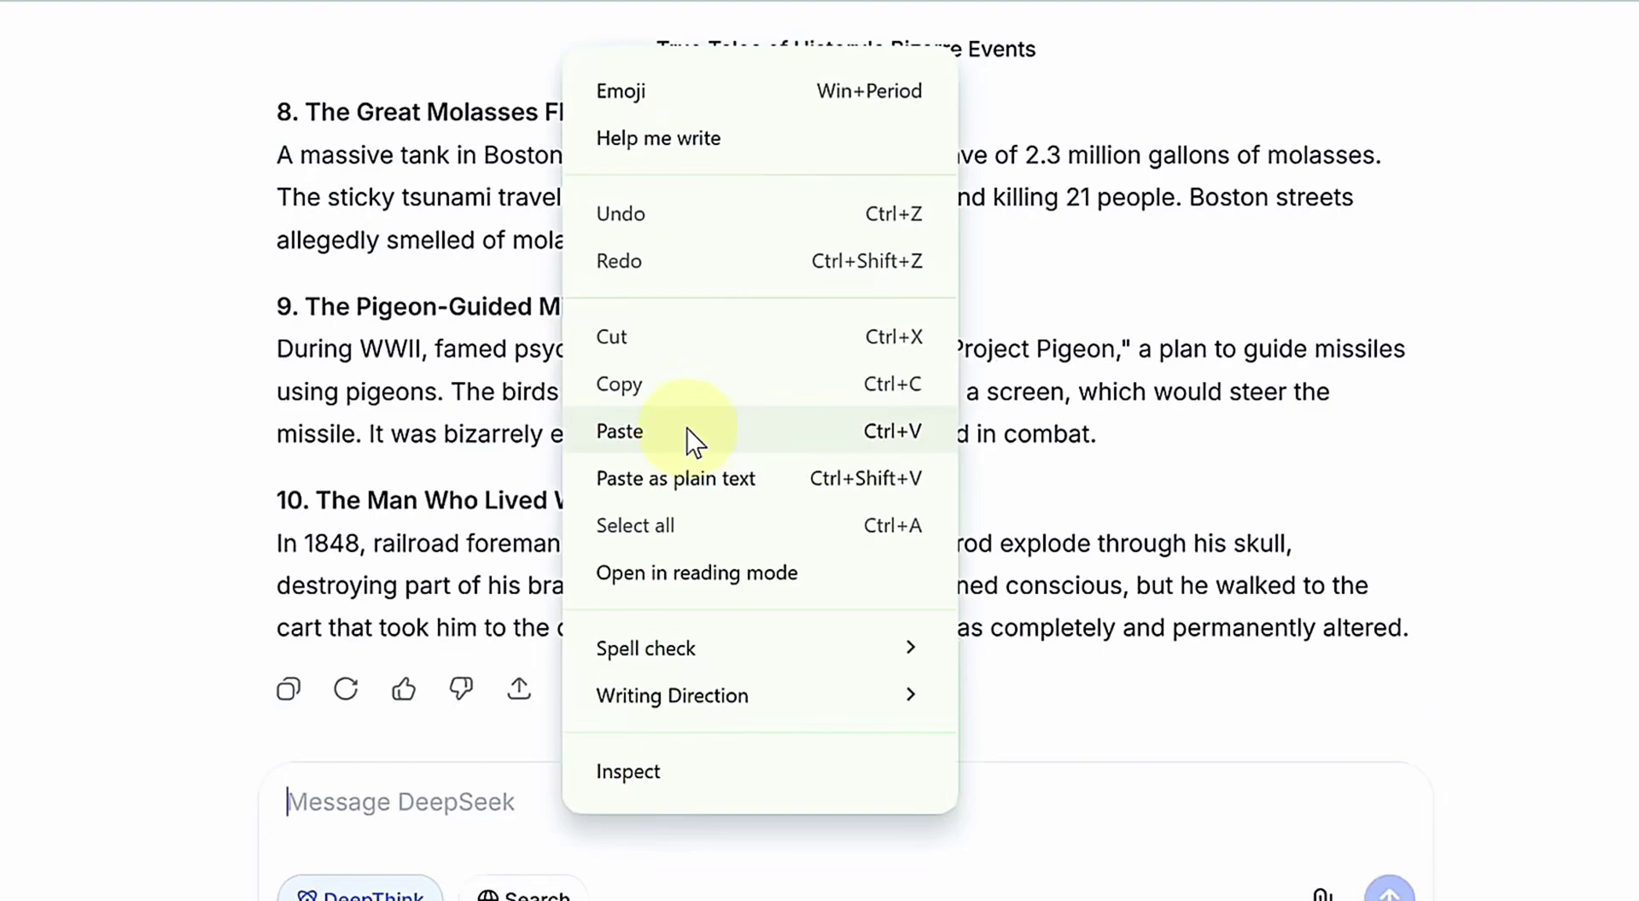
click(683, 435)
scroll(775, 607, up, 3)
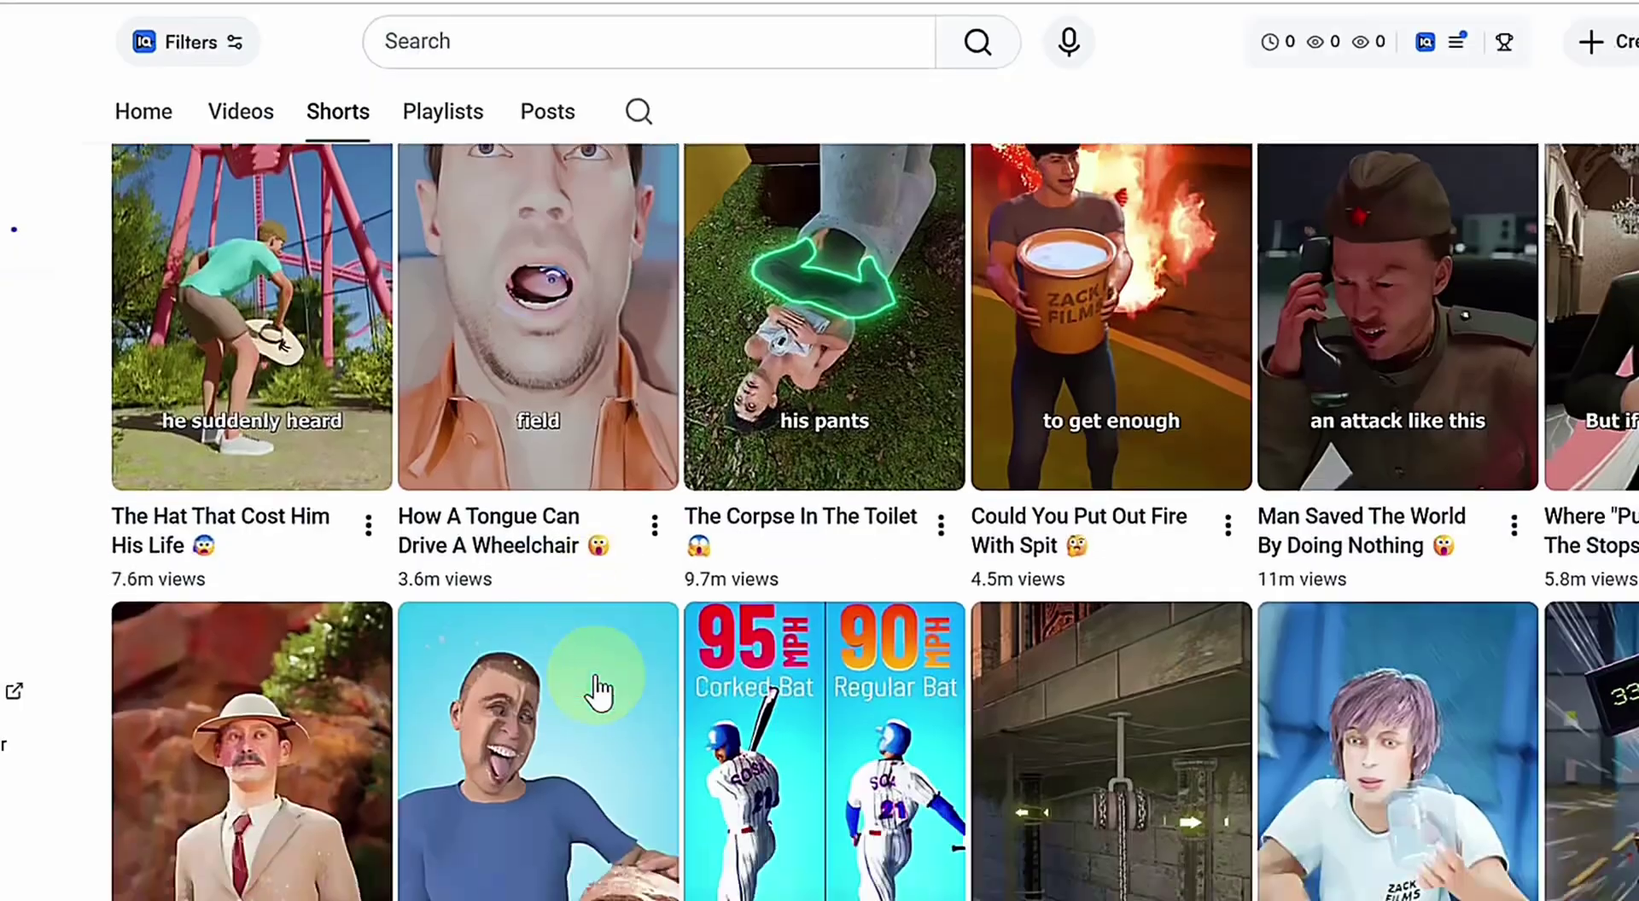
- Open the 'What If The Statue Of Liberty Had Real Hair' Short and copy its URL
scroll(597, 687, down, 4)
scroll(598, 687, down, 4)
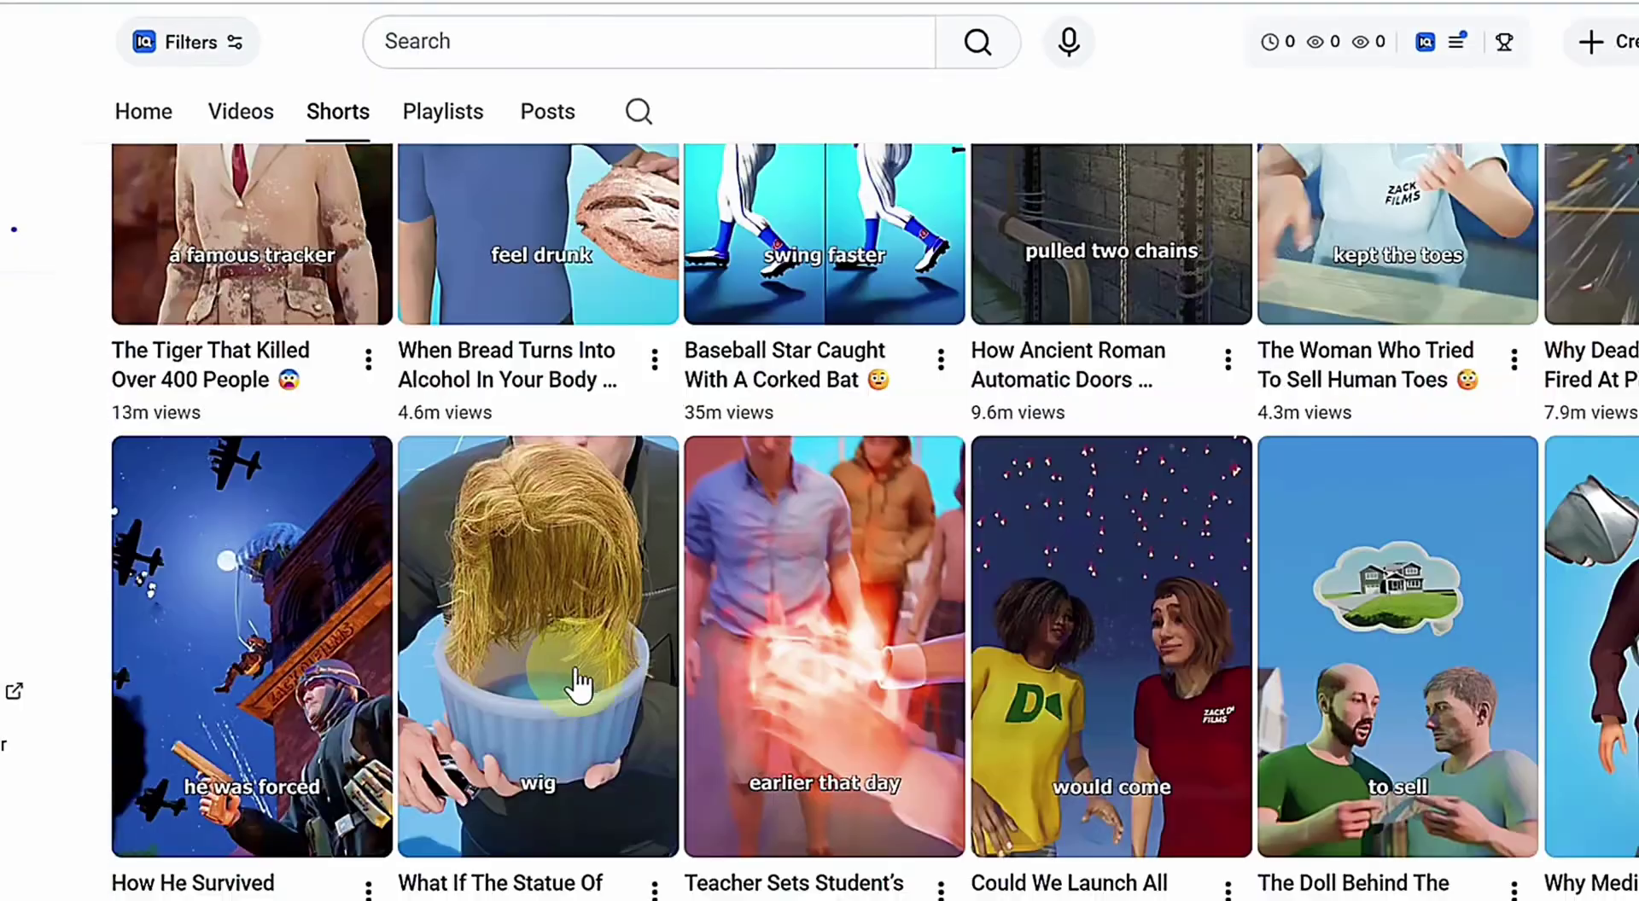
click(570, 675)
click(414, 21)
right_click(413, 20)
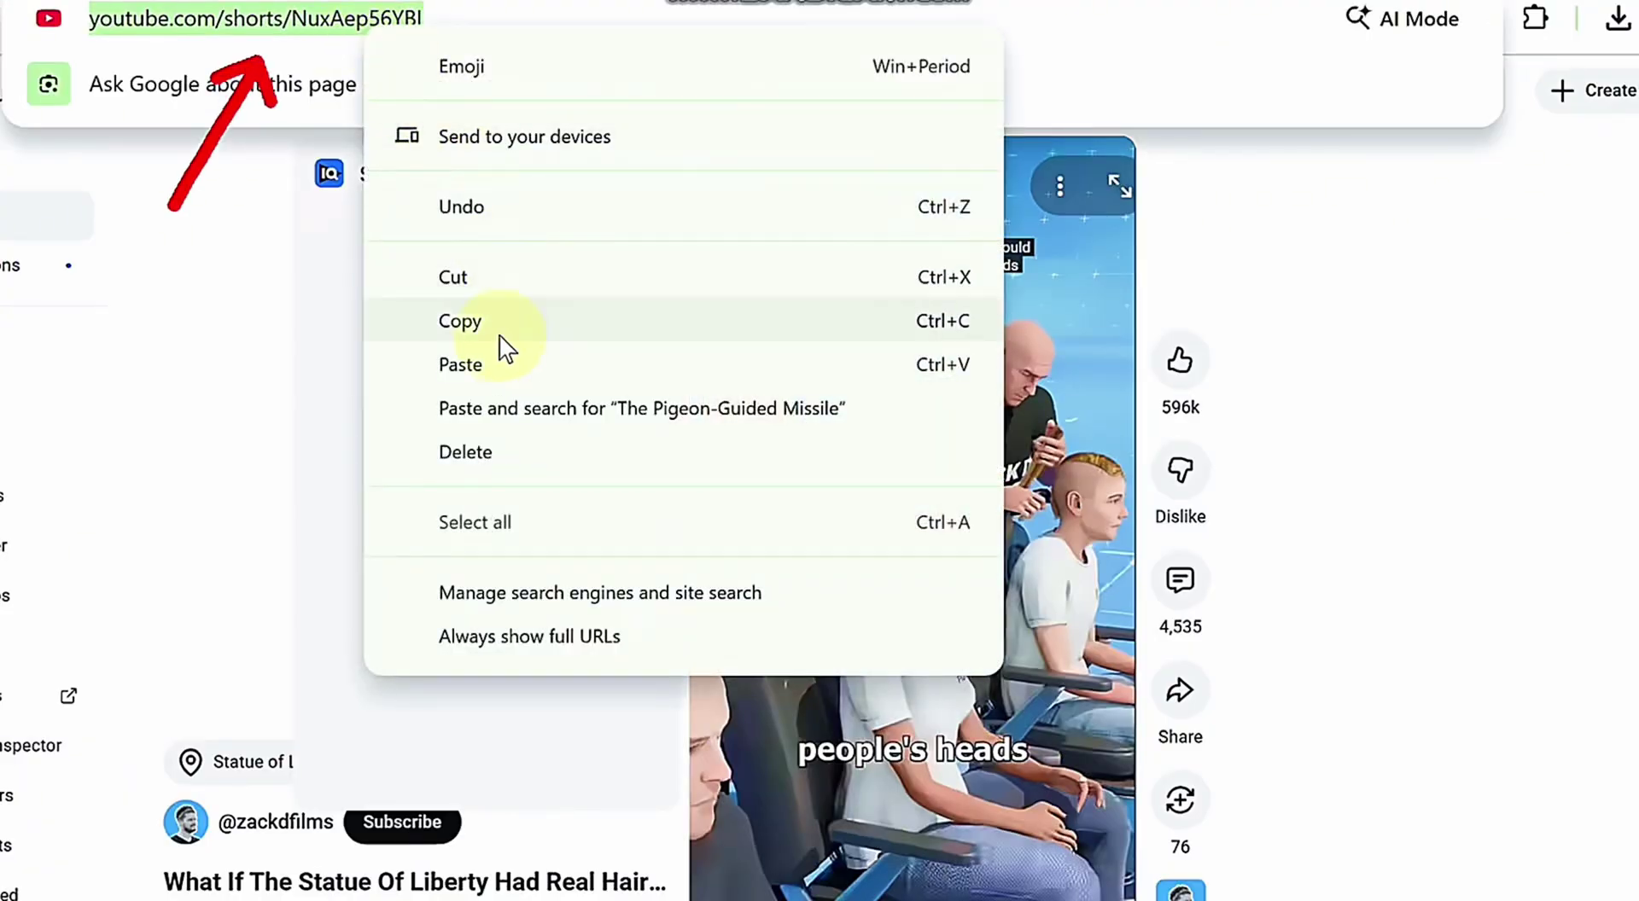
click(505, 319)
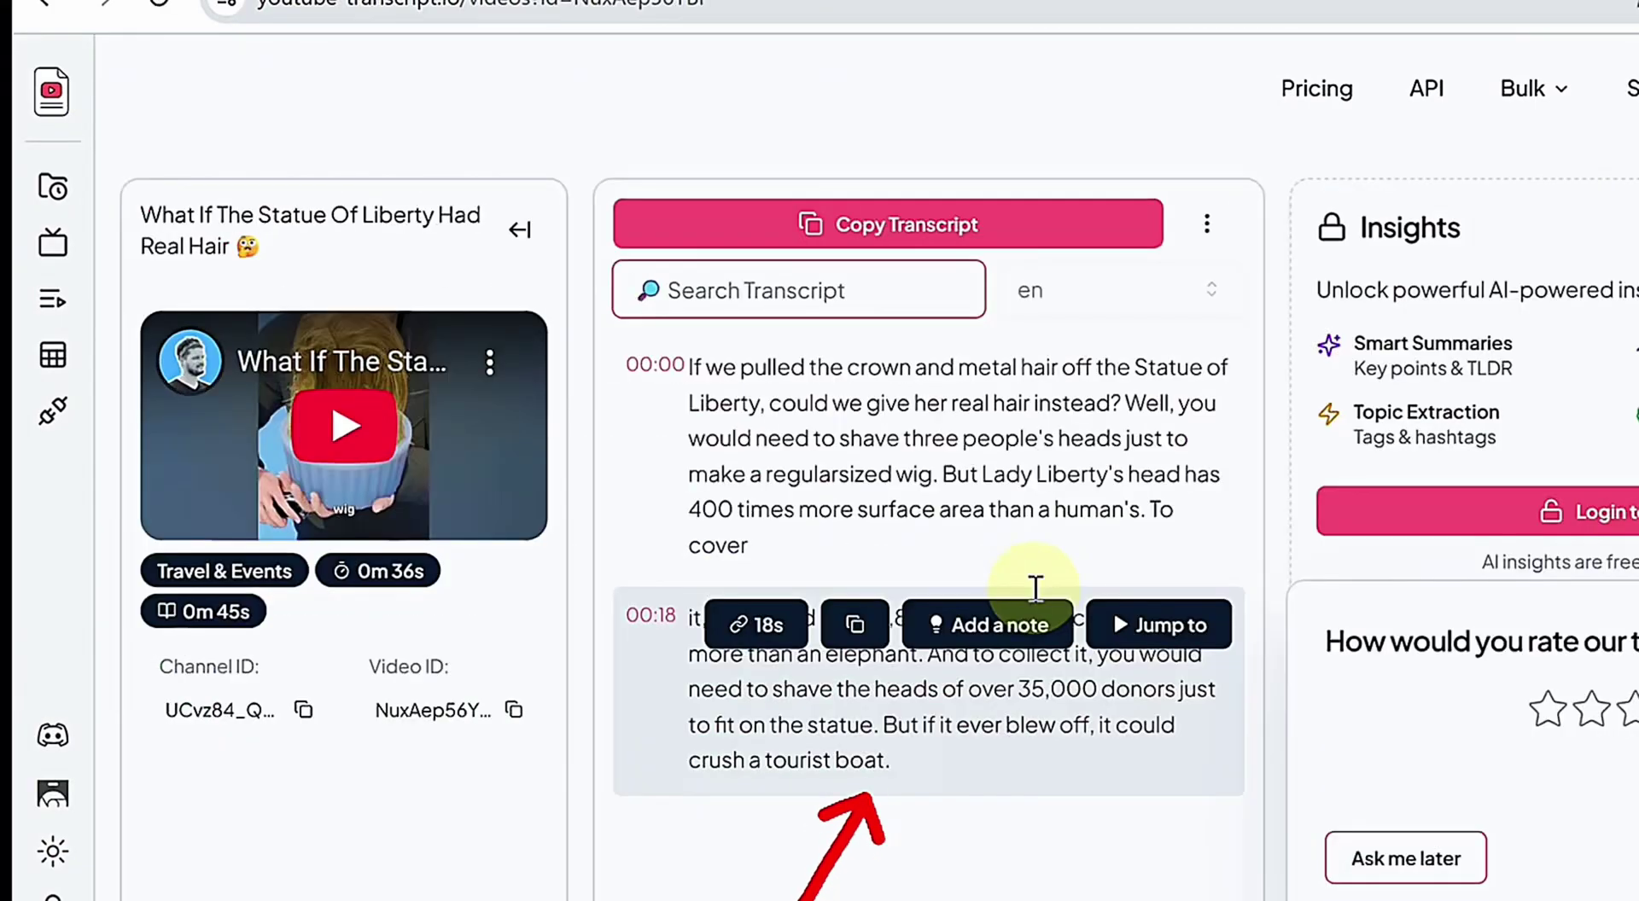
- Select the Short's full transcript on youtube-transcript.io
scroll(1035, 587, down, 4)
scroll(751, 597, up, 4)
drag(632, 364, 905, 756)
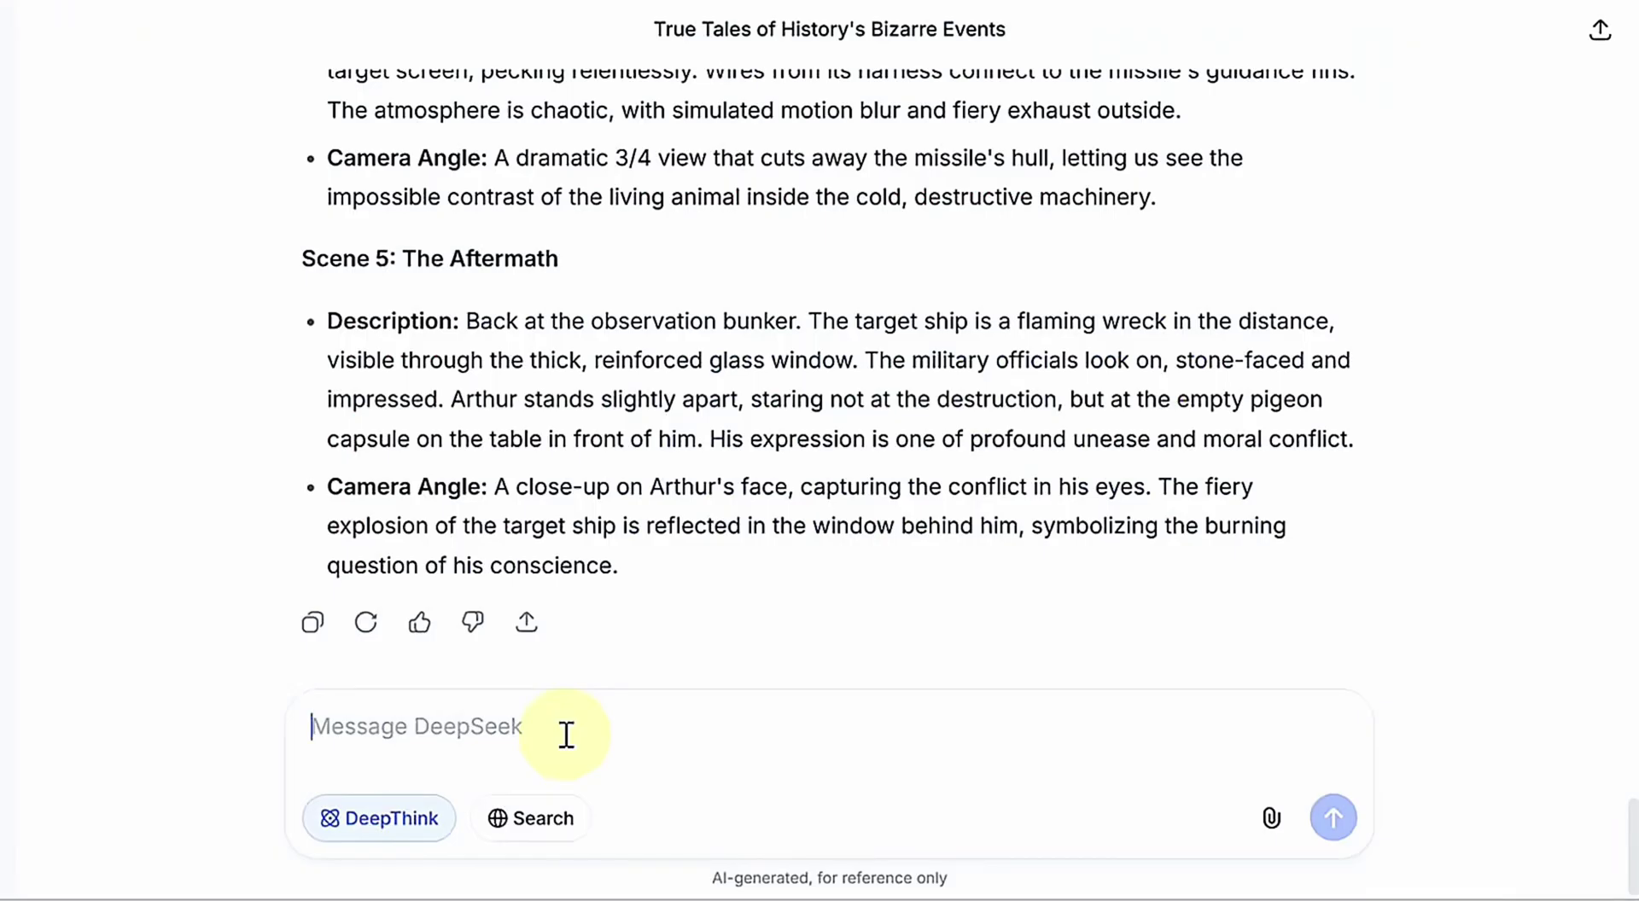
- Send DeepSeek the transcript with the 'Rewrite this YouTube video script…' prompt above it
key(ctrl+v)
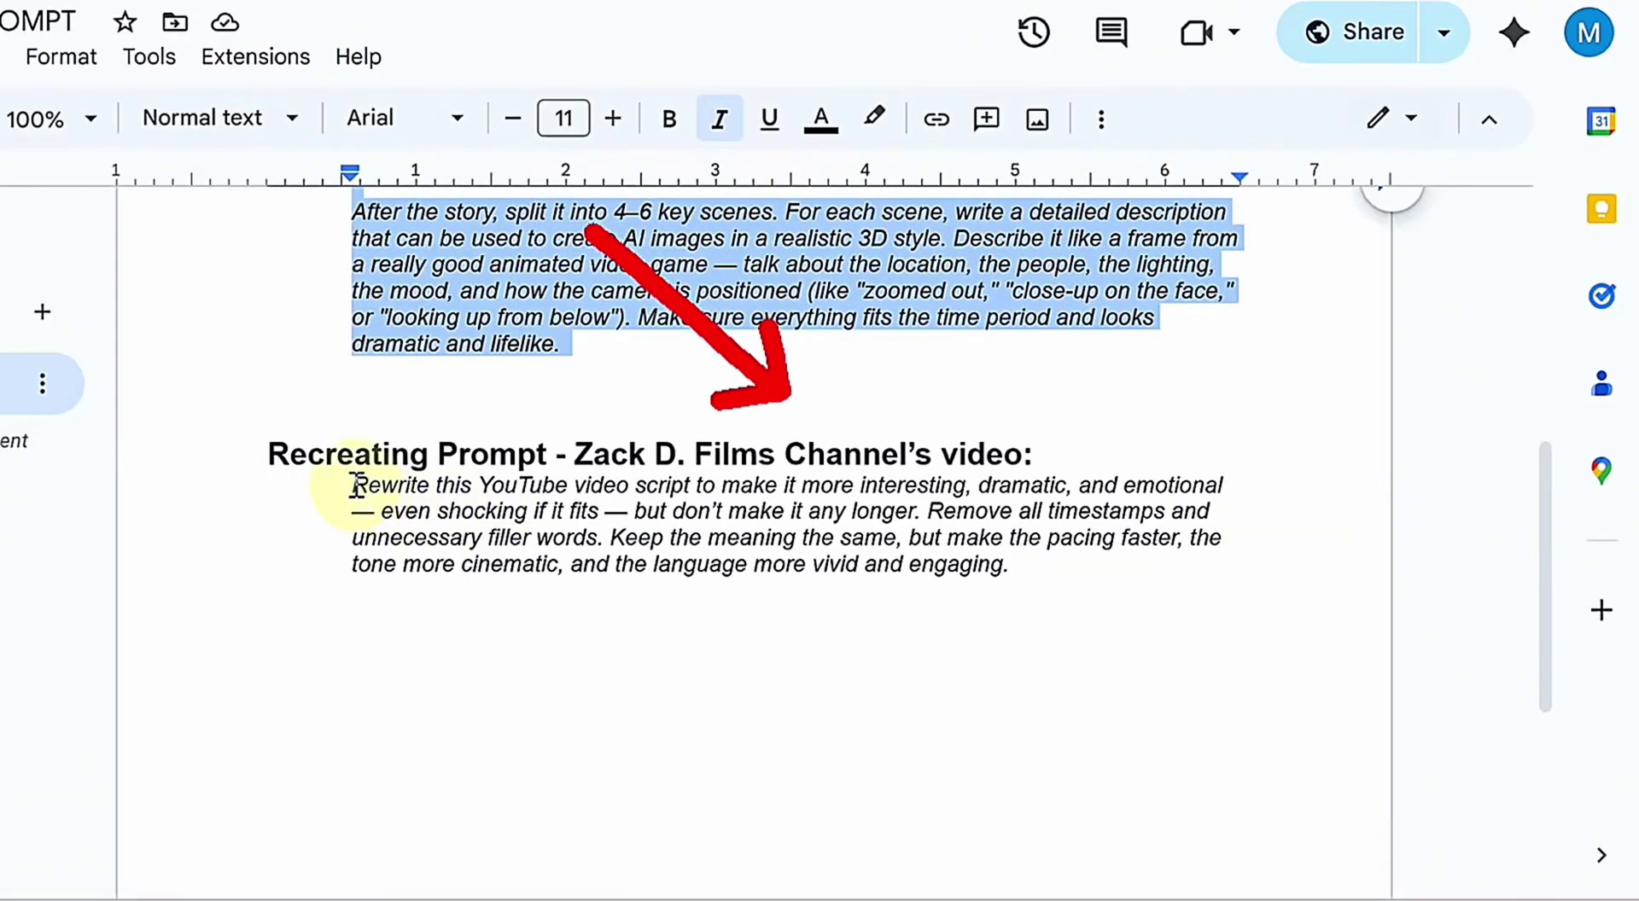
drag(356, 484, 1001, 563)
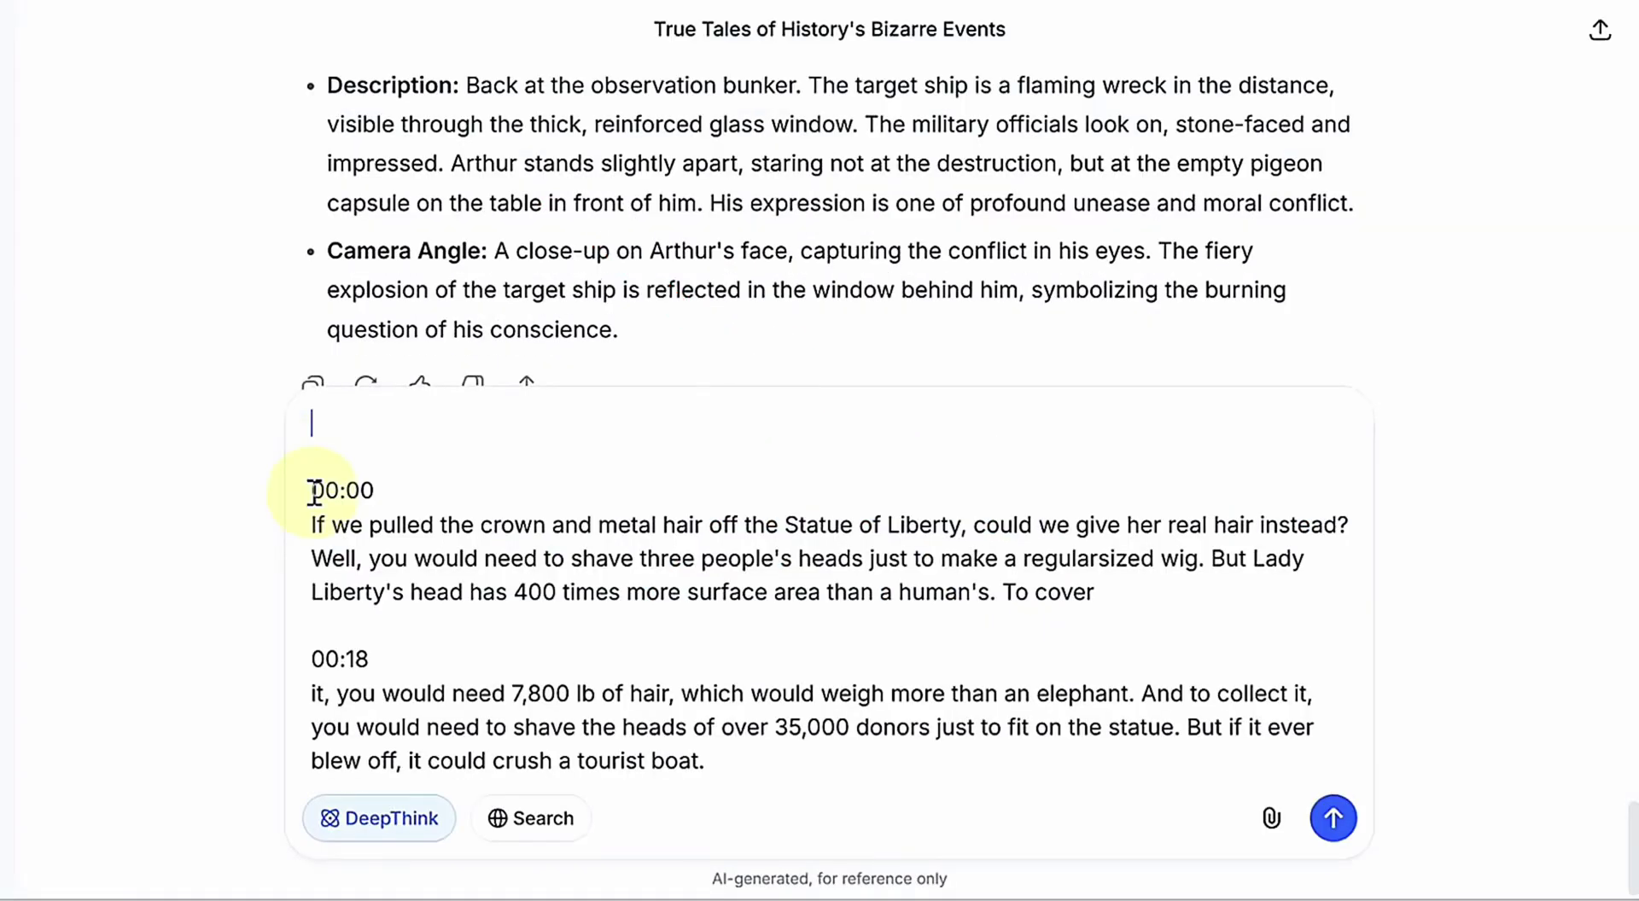
key(ctrl+v)
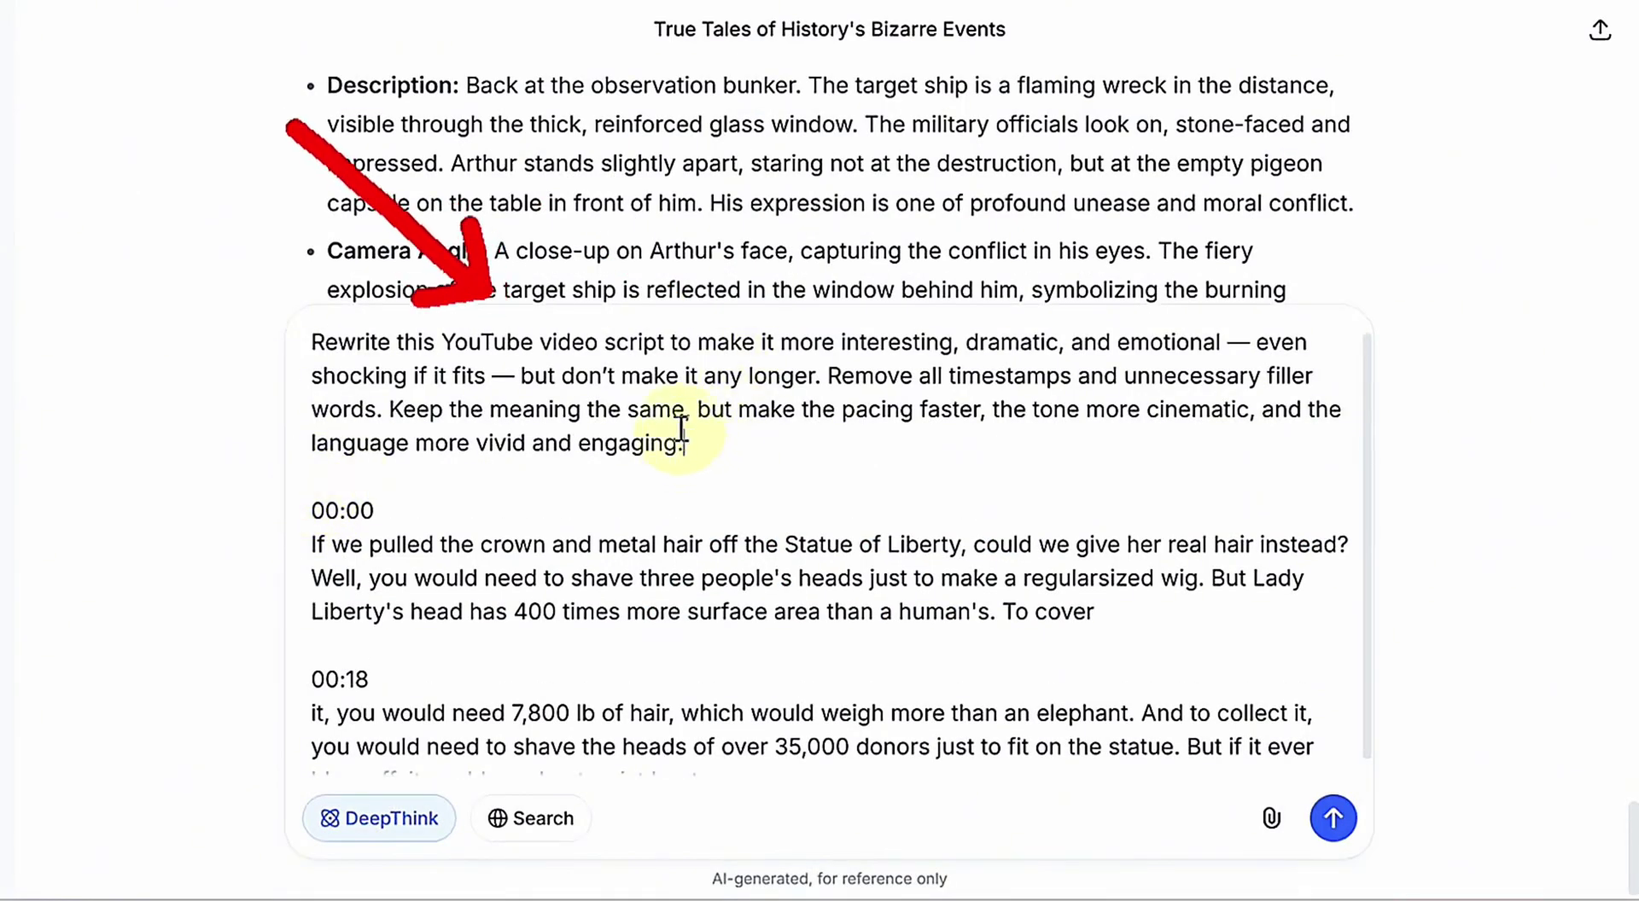
key(Return)
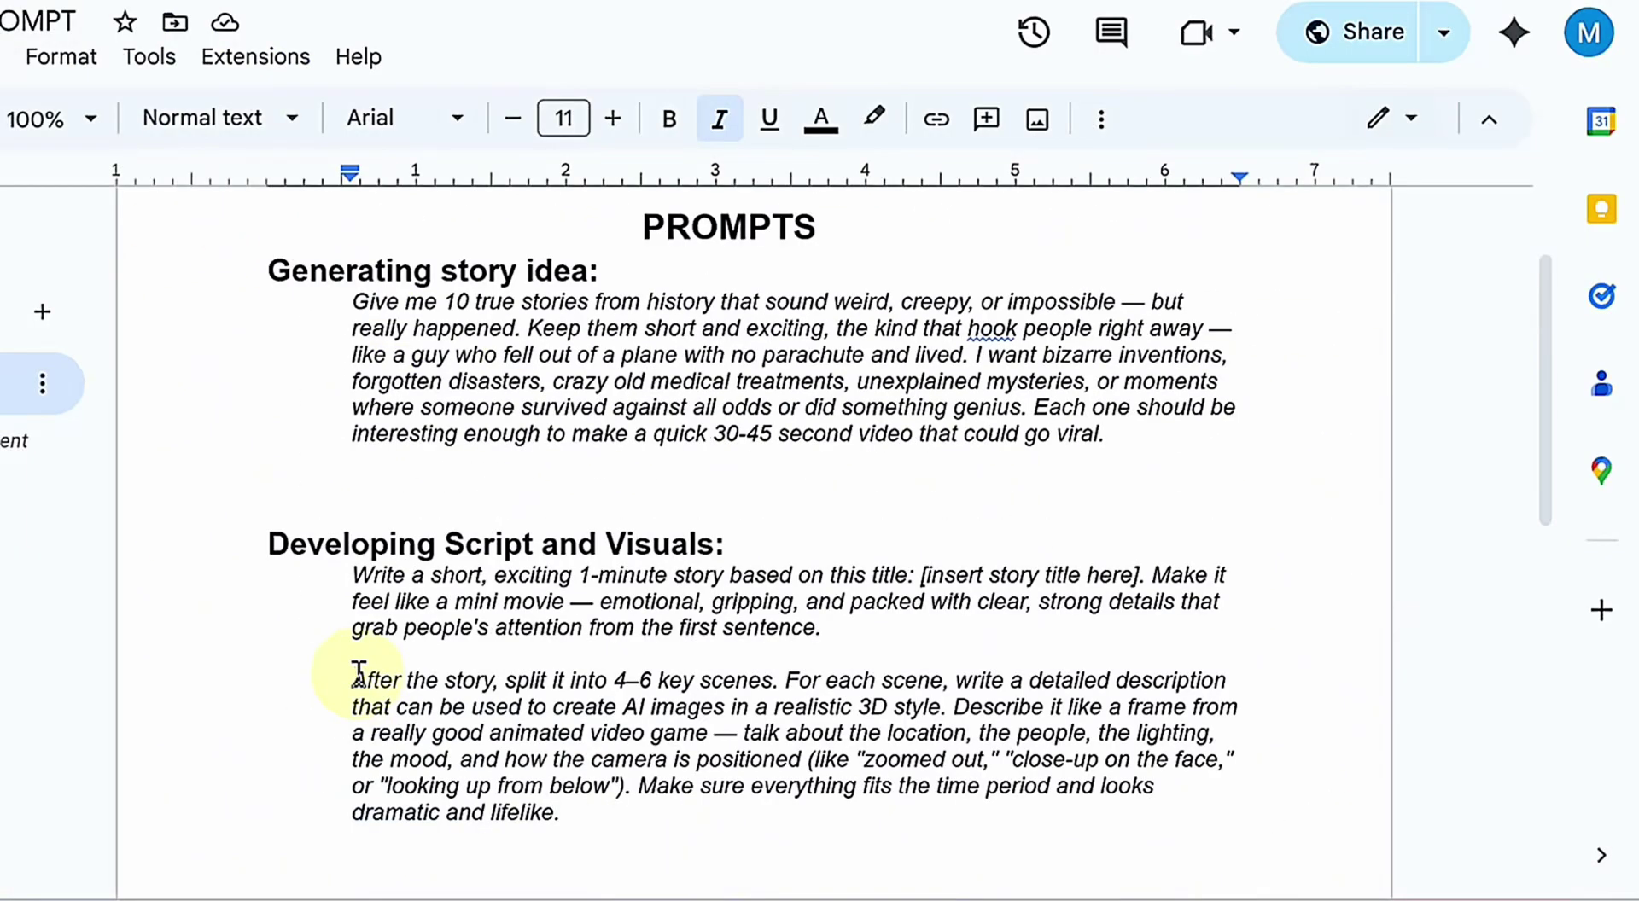
- Copy the 'After the story, split it…' scene-splitting prompt from the PROMPTS doc
drag(357, 673, 583, 815)
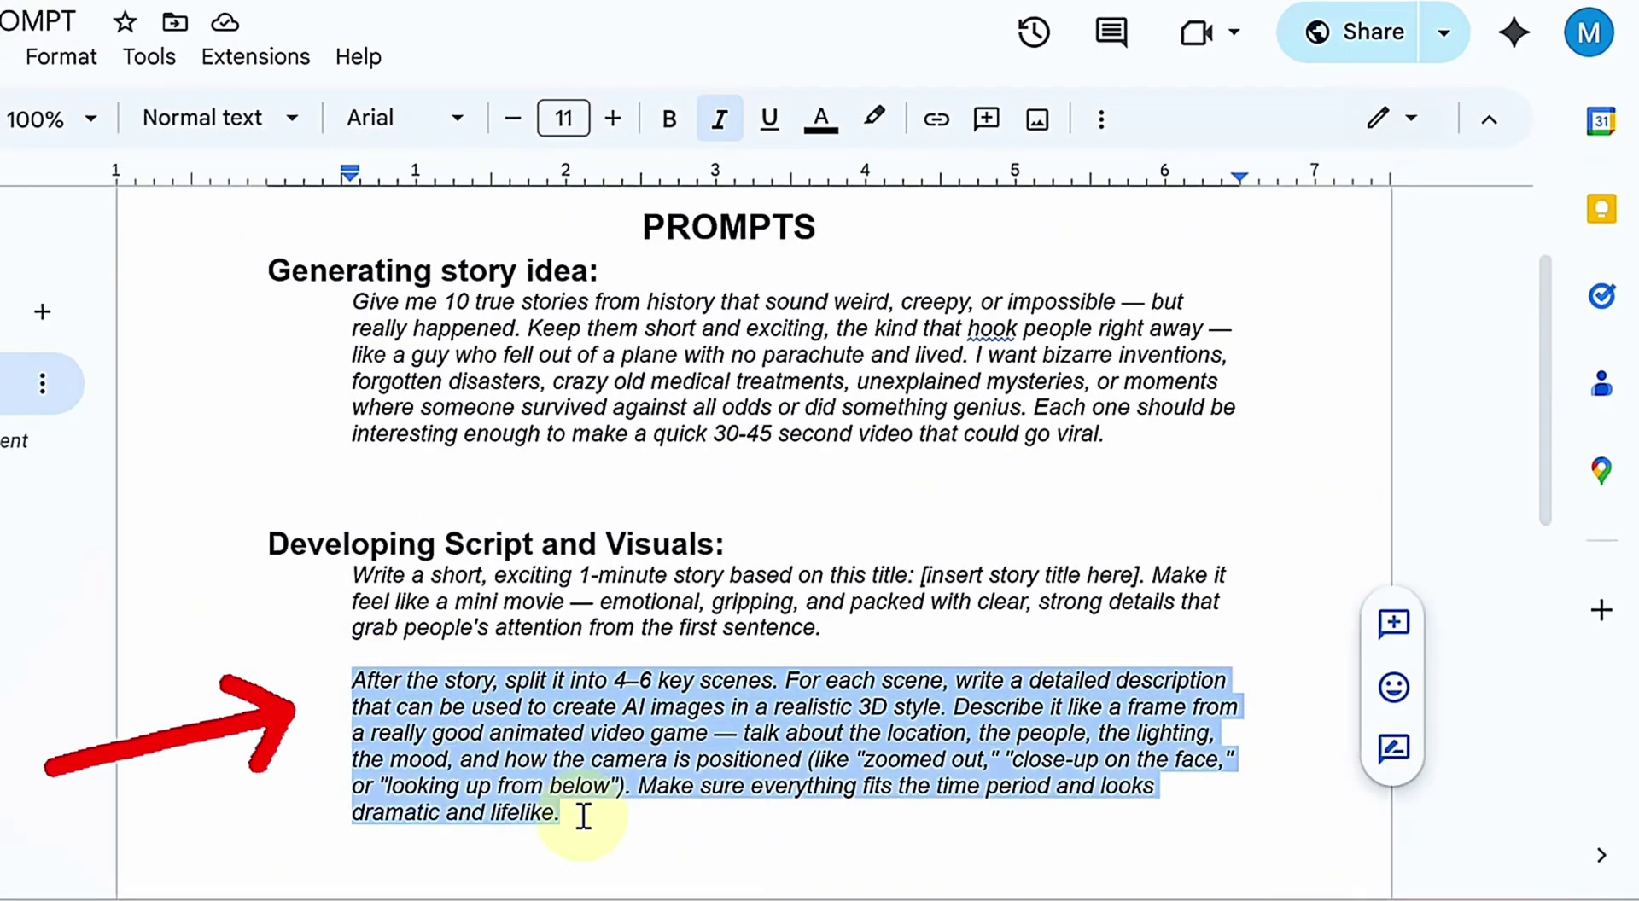
right_click(578, 731)
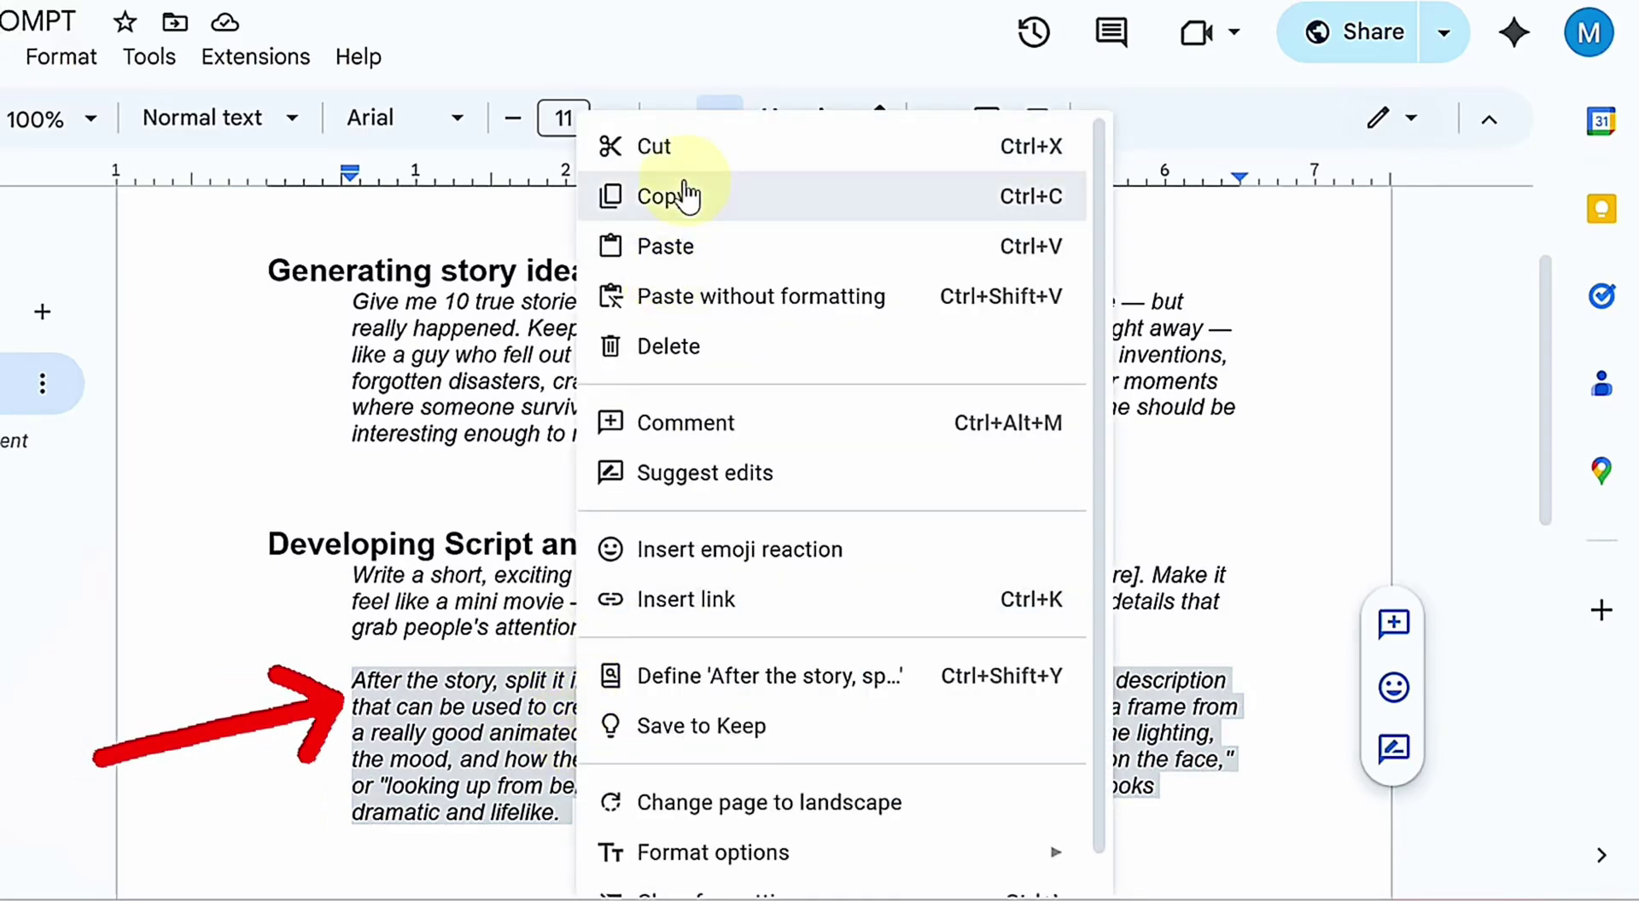
click(674, 198)
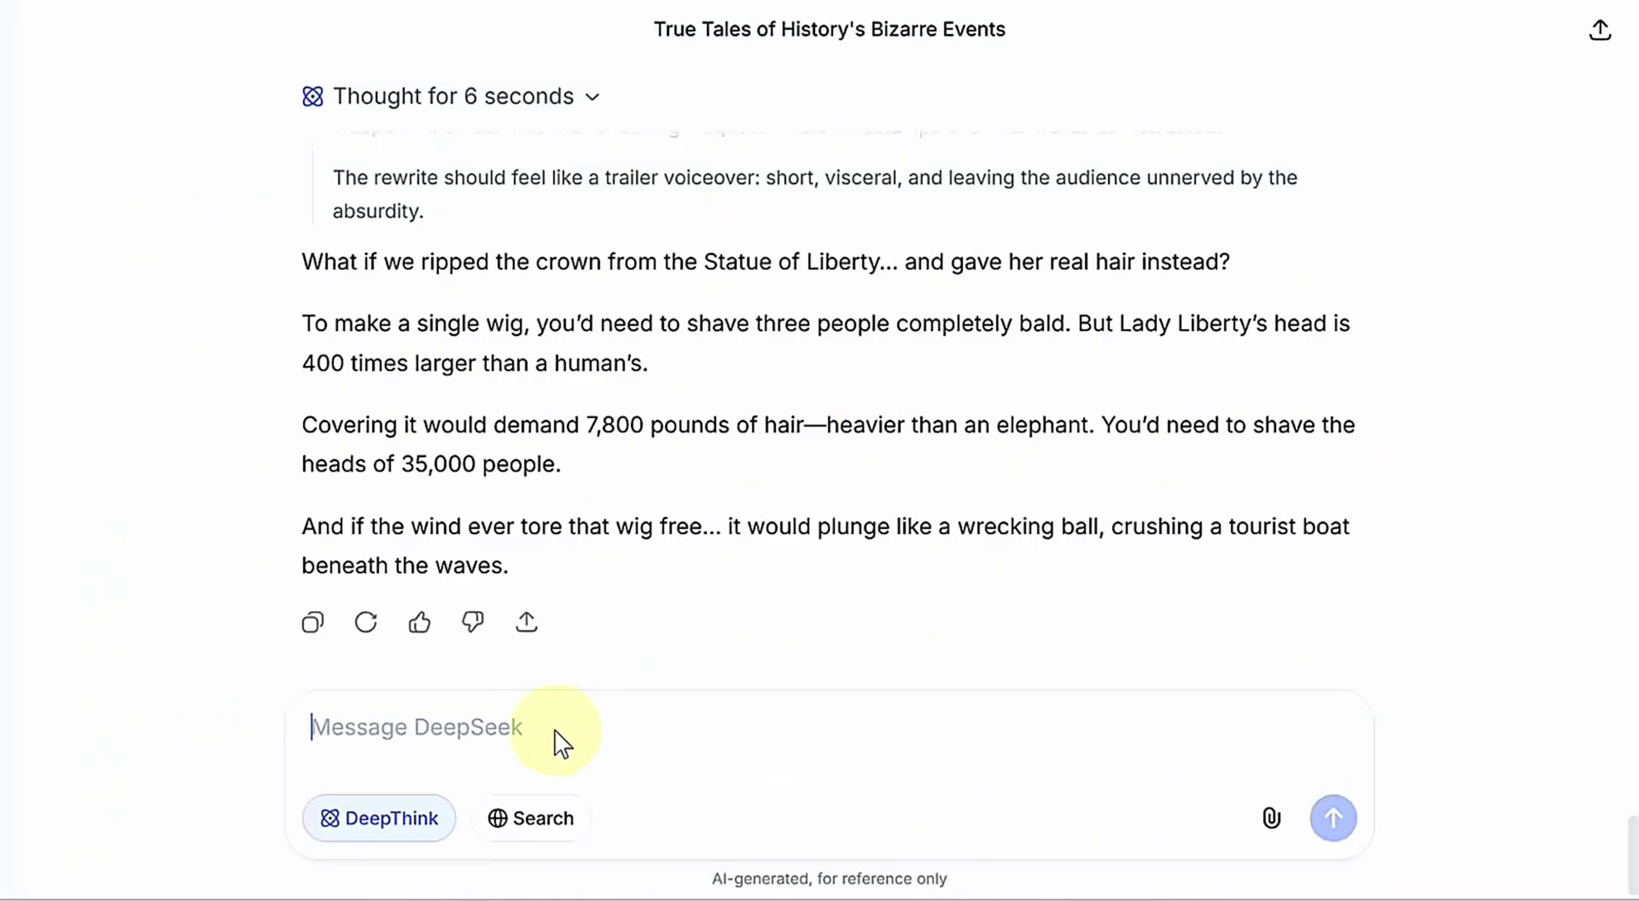
- Paste the 'After the story, split it…' prompt into DeepSeek and send it
right_click(557, 739)
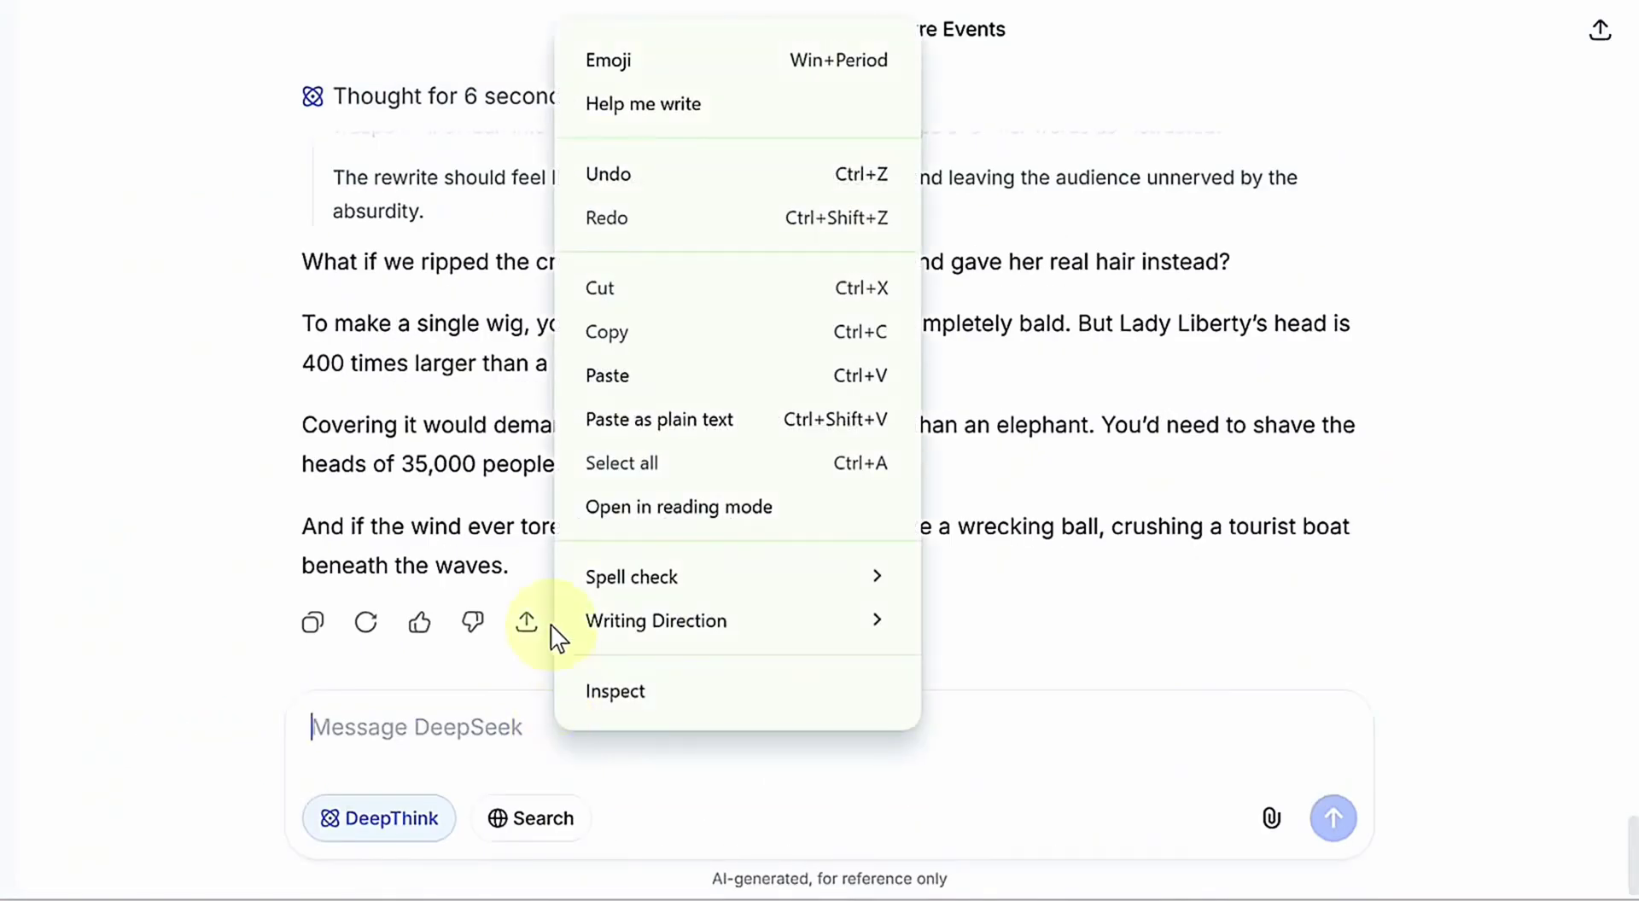
click(616, 391)
key(Return)
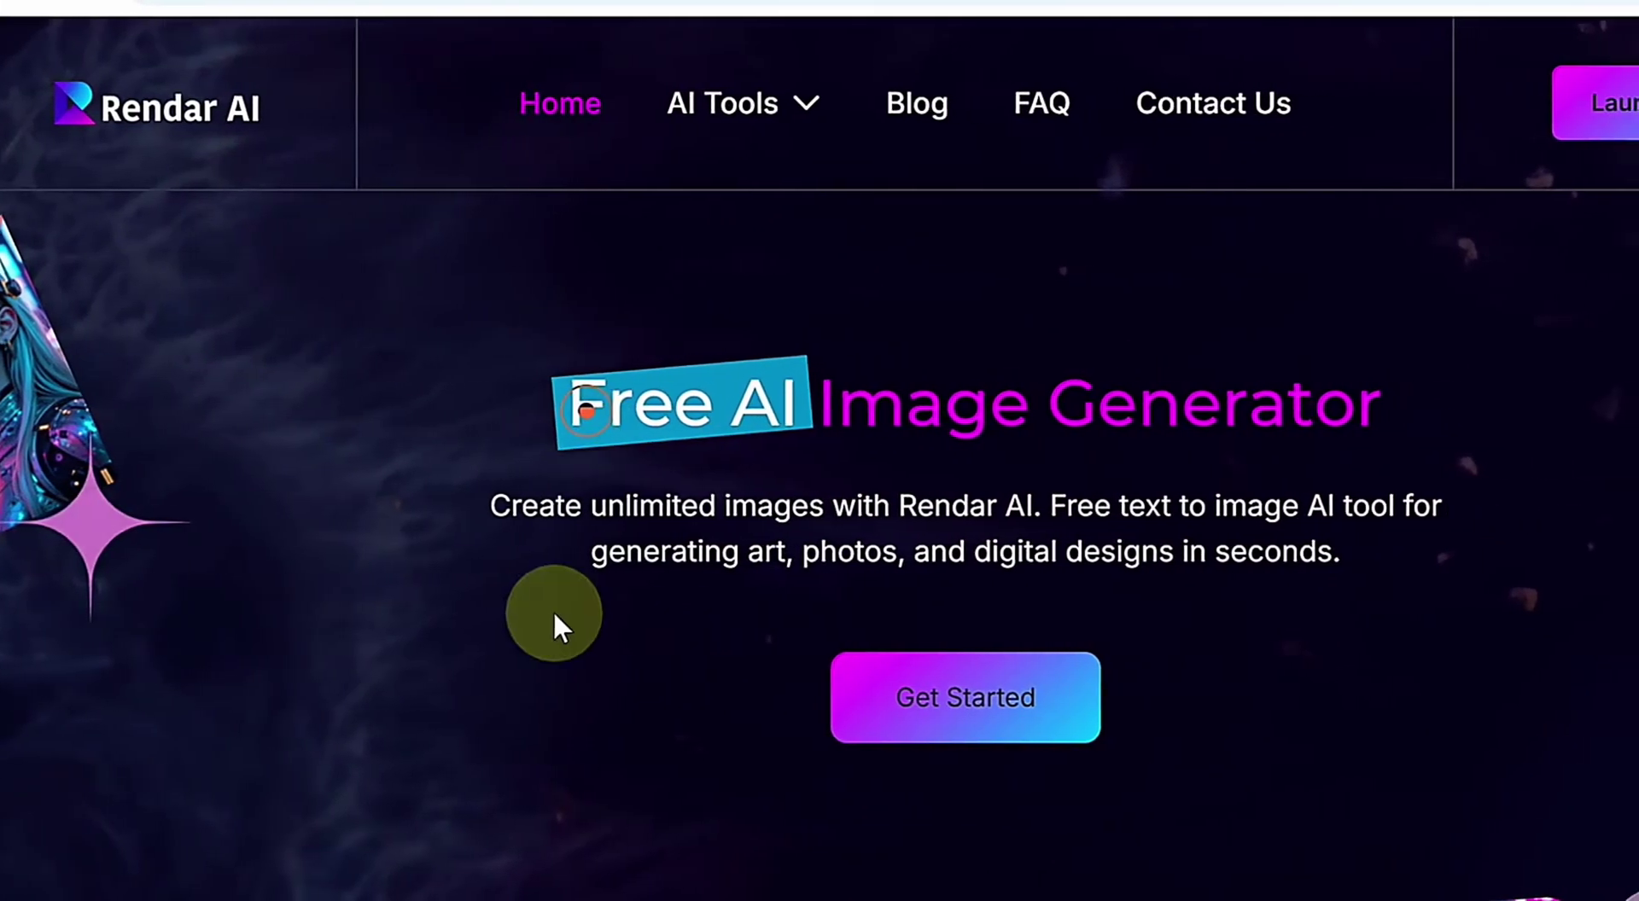
- Scroll down and back up through the Rendar AI homepage
scroll(590, 624, down, 5)
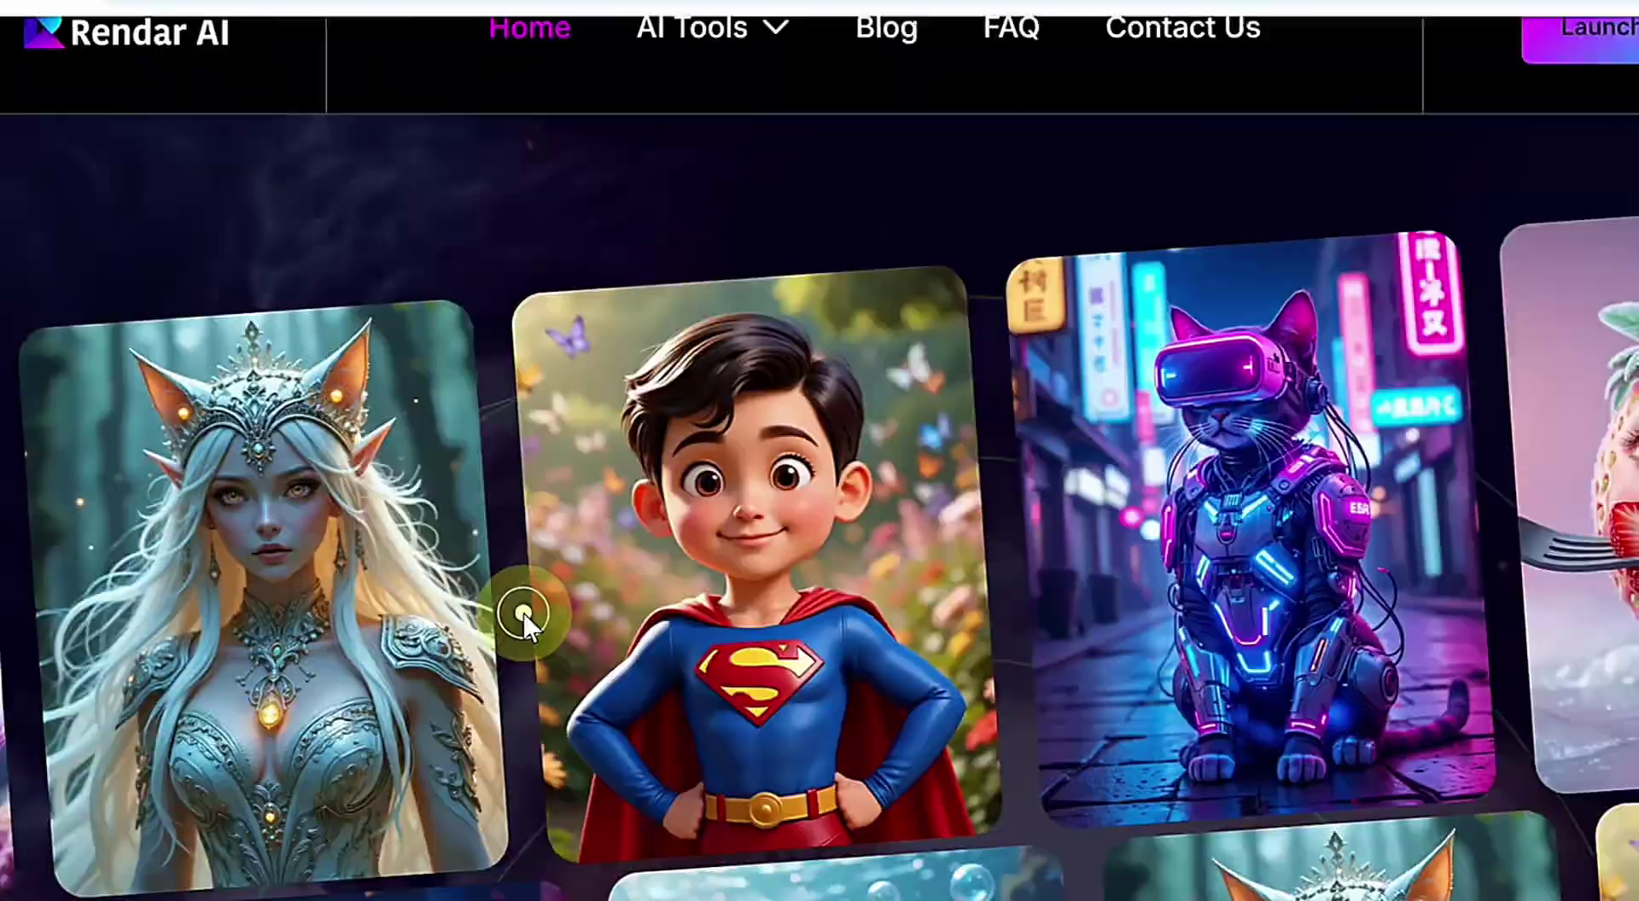
scroll(523, 613, down, 10)
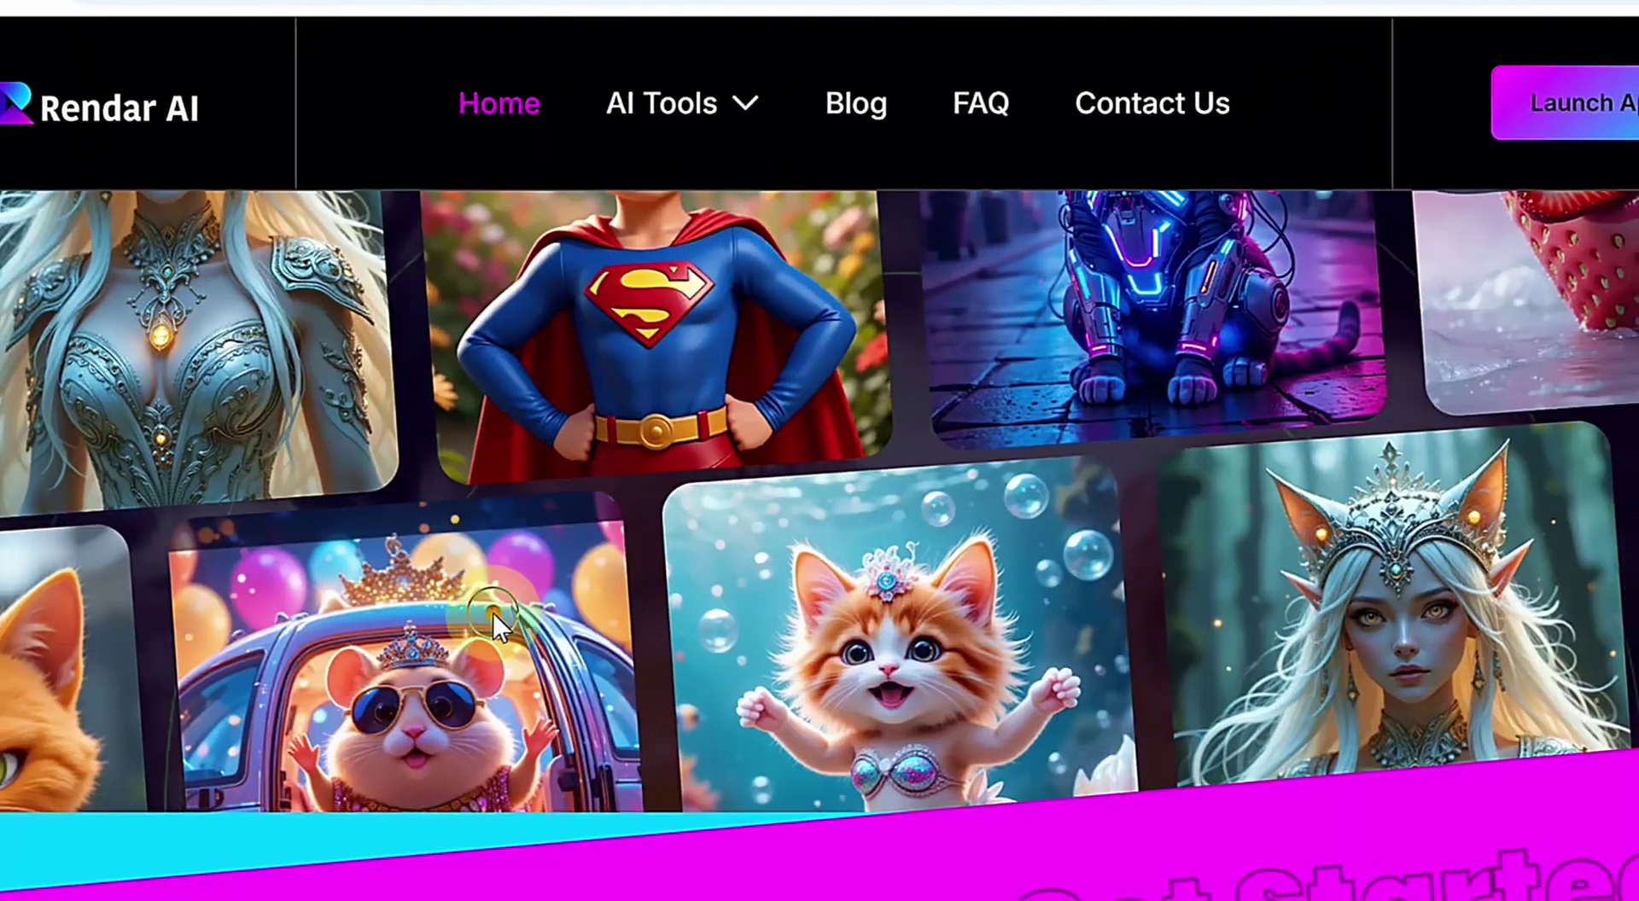
scroll(463, 613, down, 10)
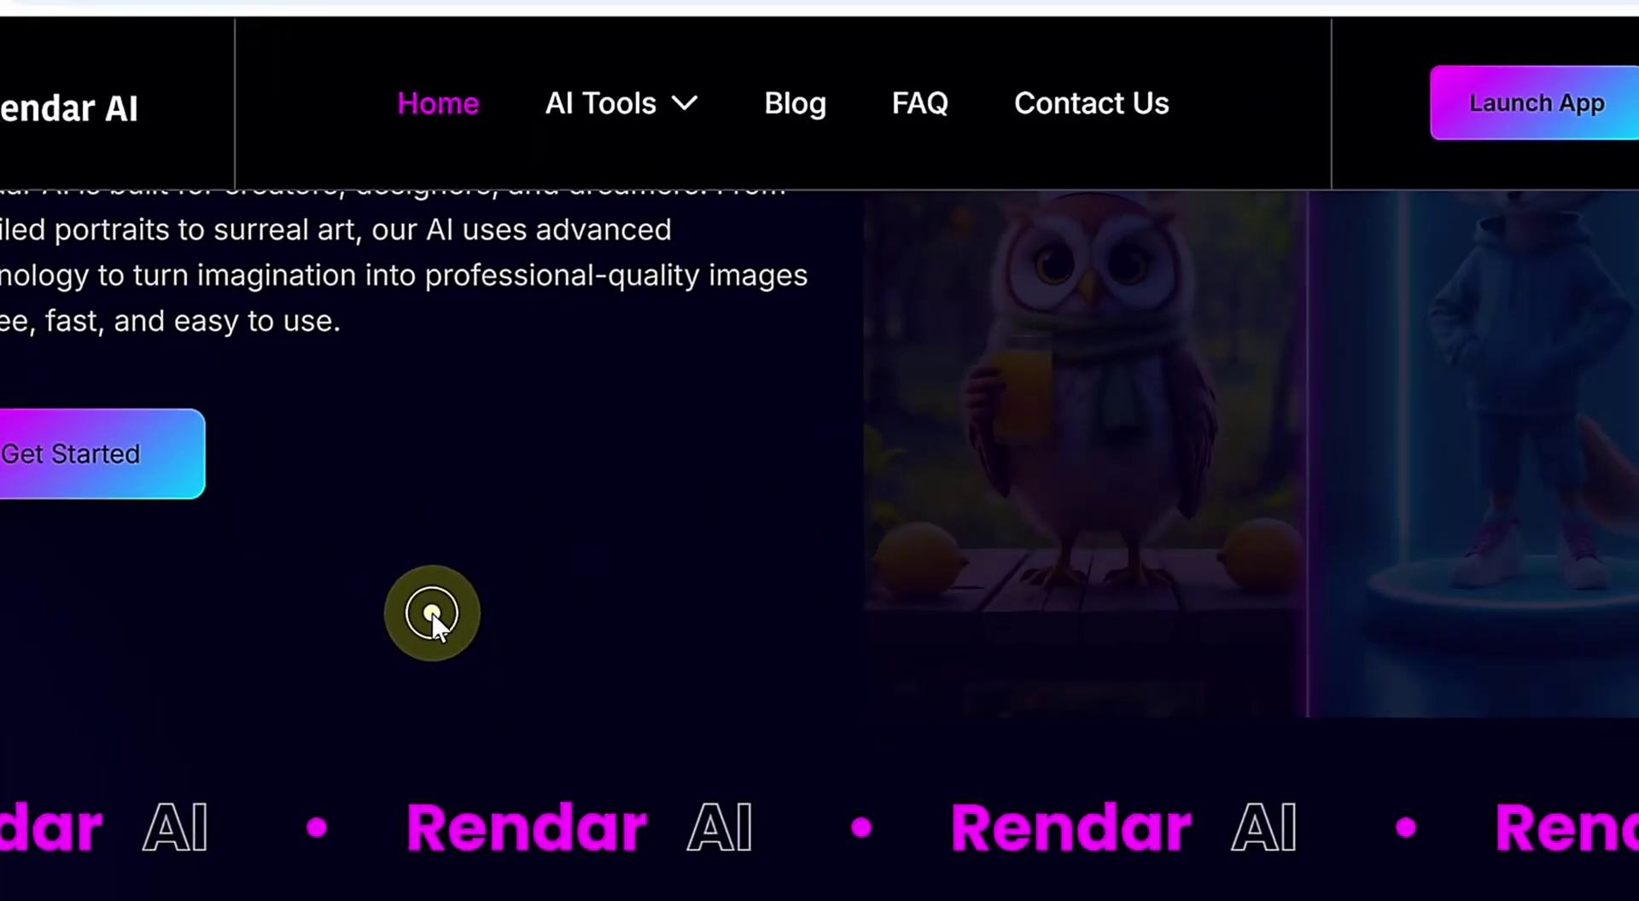
scroll(403, 604, up, 15)
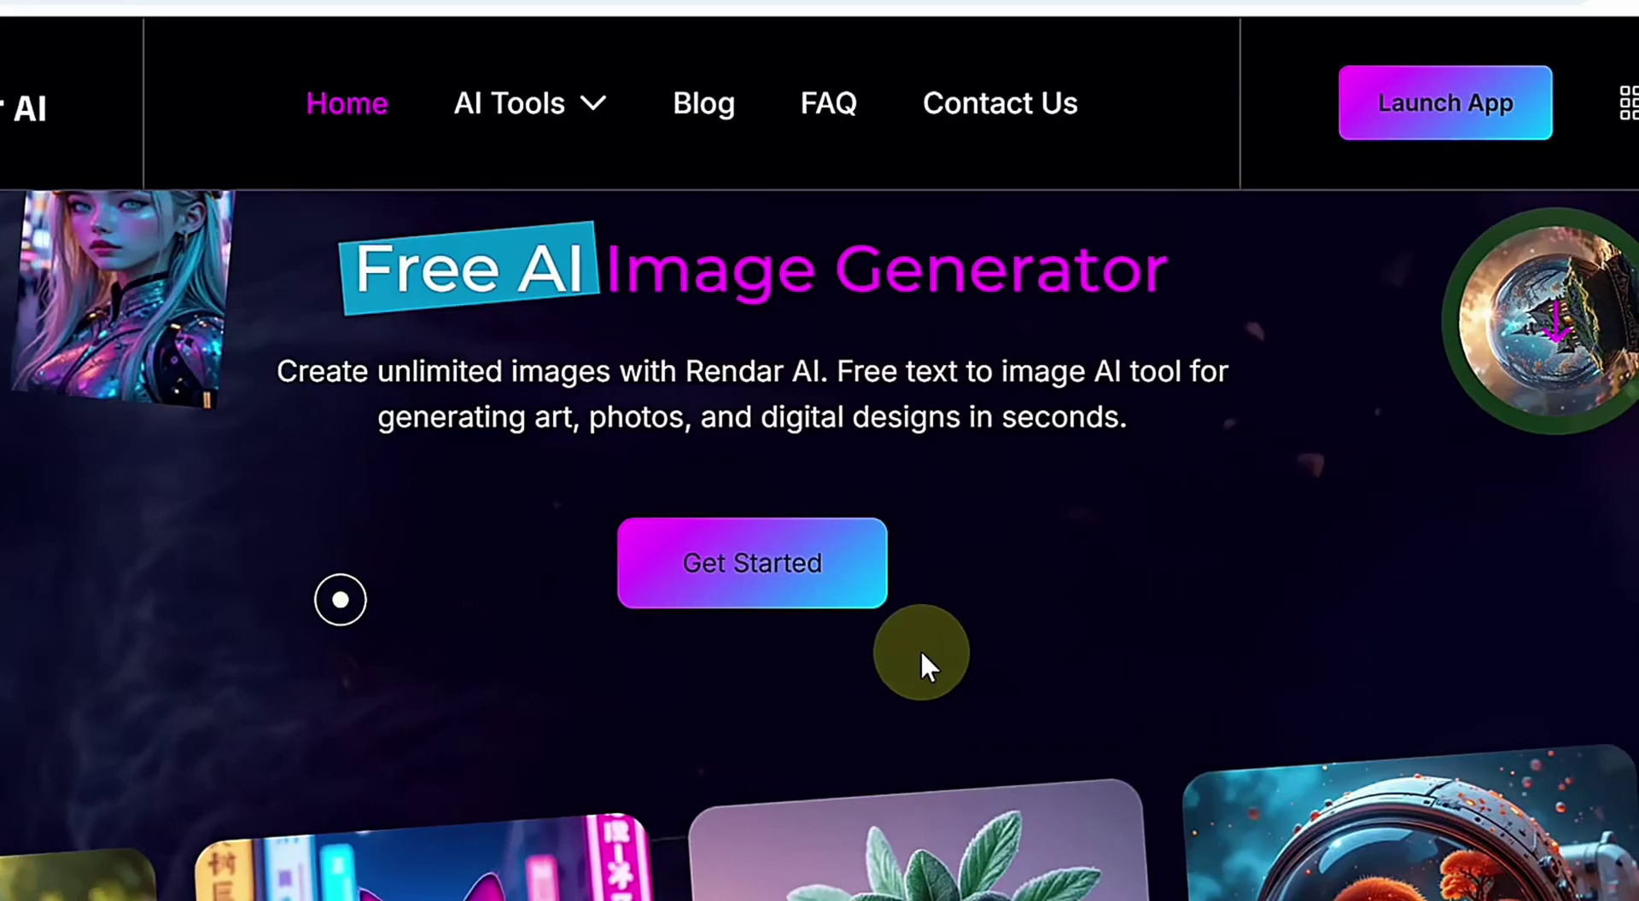
scroll(922, 666, up, 3)
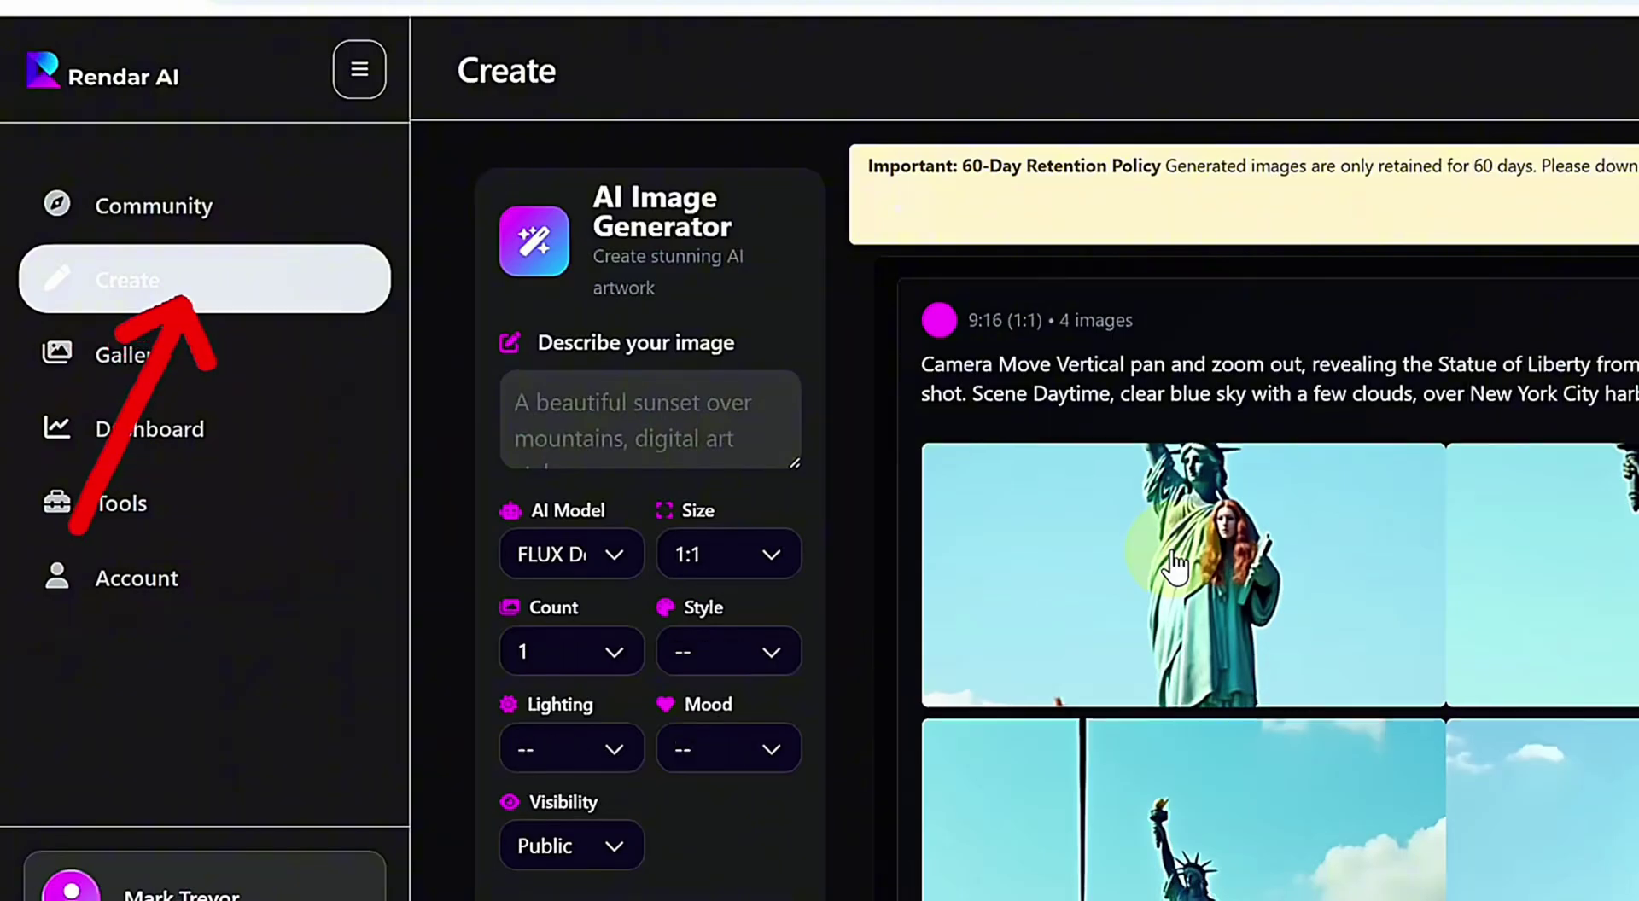
- Select the first scene's hero-shot prompt, then choose the FLUX Dev model and 9:16 size
scroll(1262, 603, down, 5)
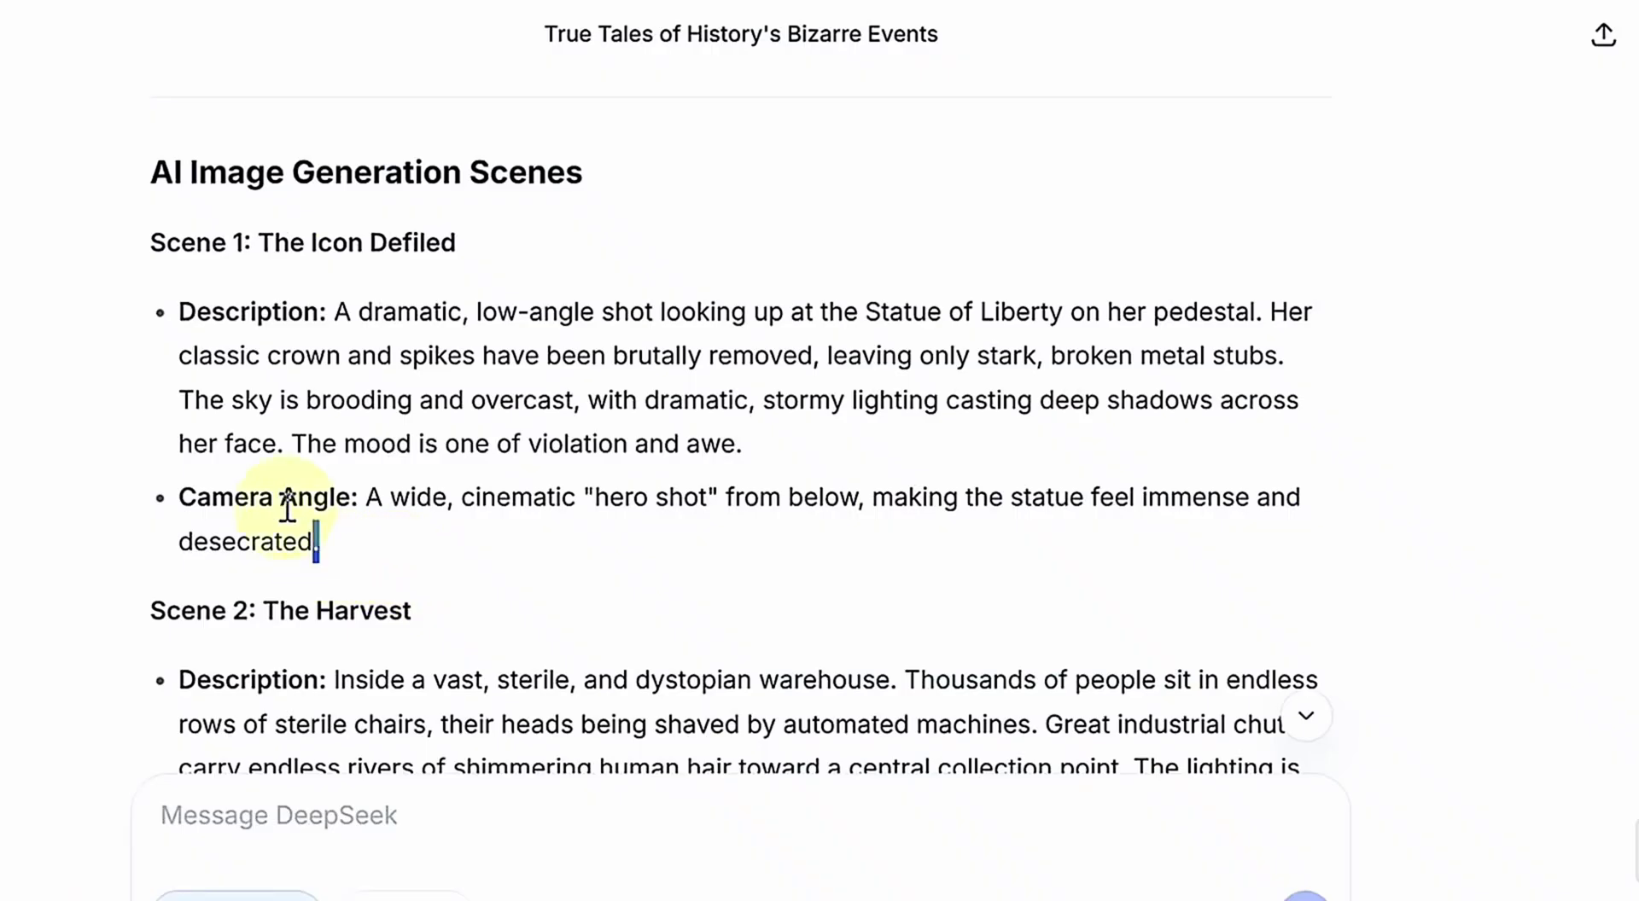
drag(287, 508, 180, 312)
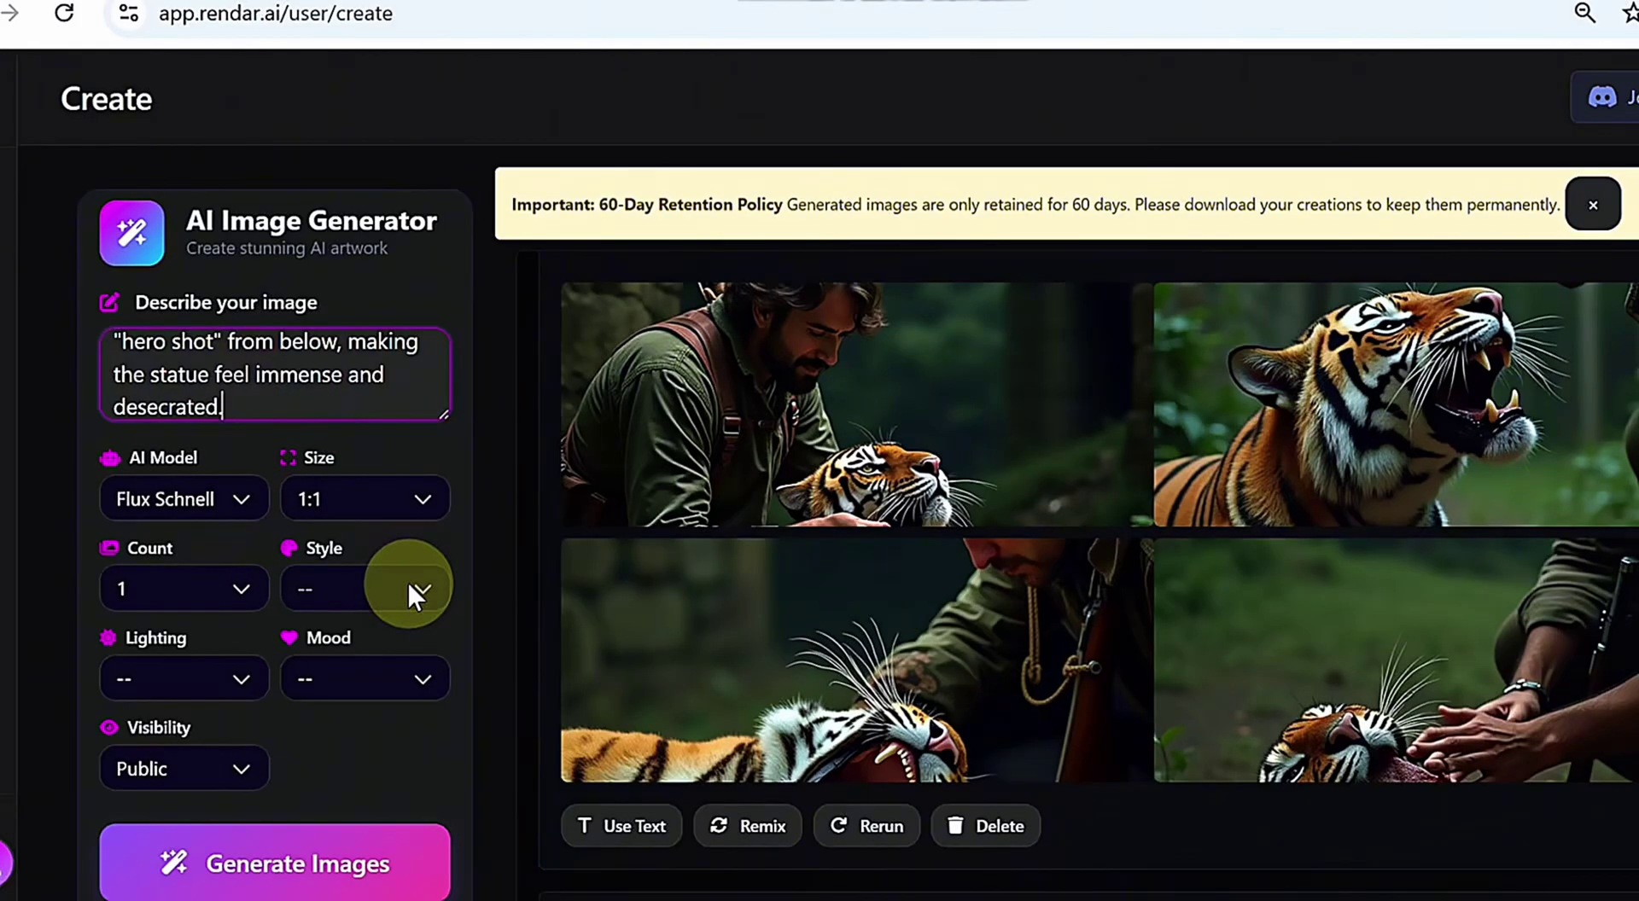
click(212, 498)
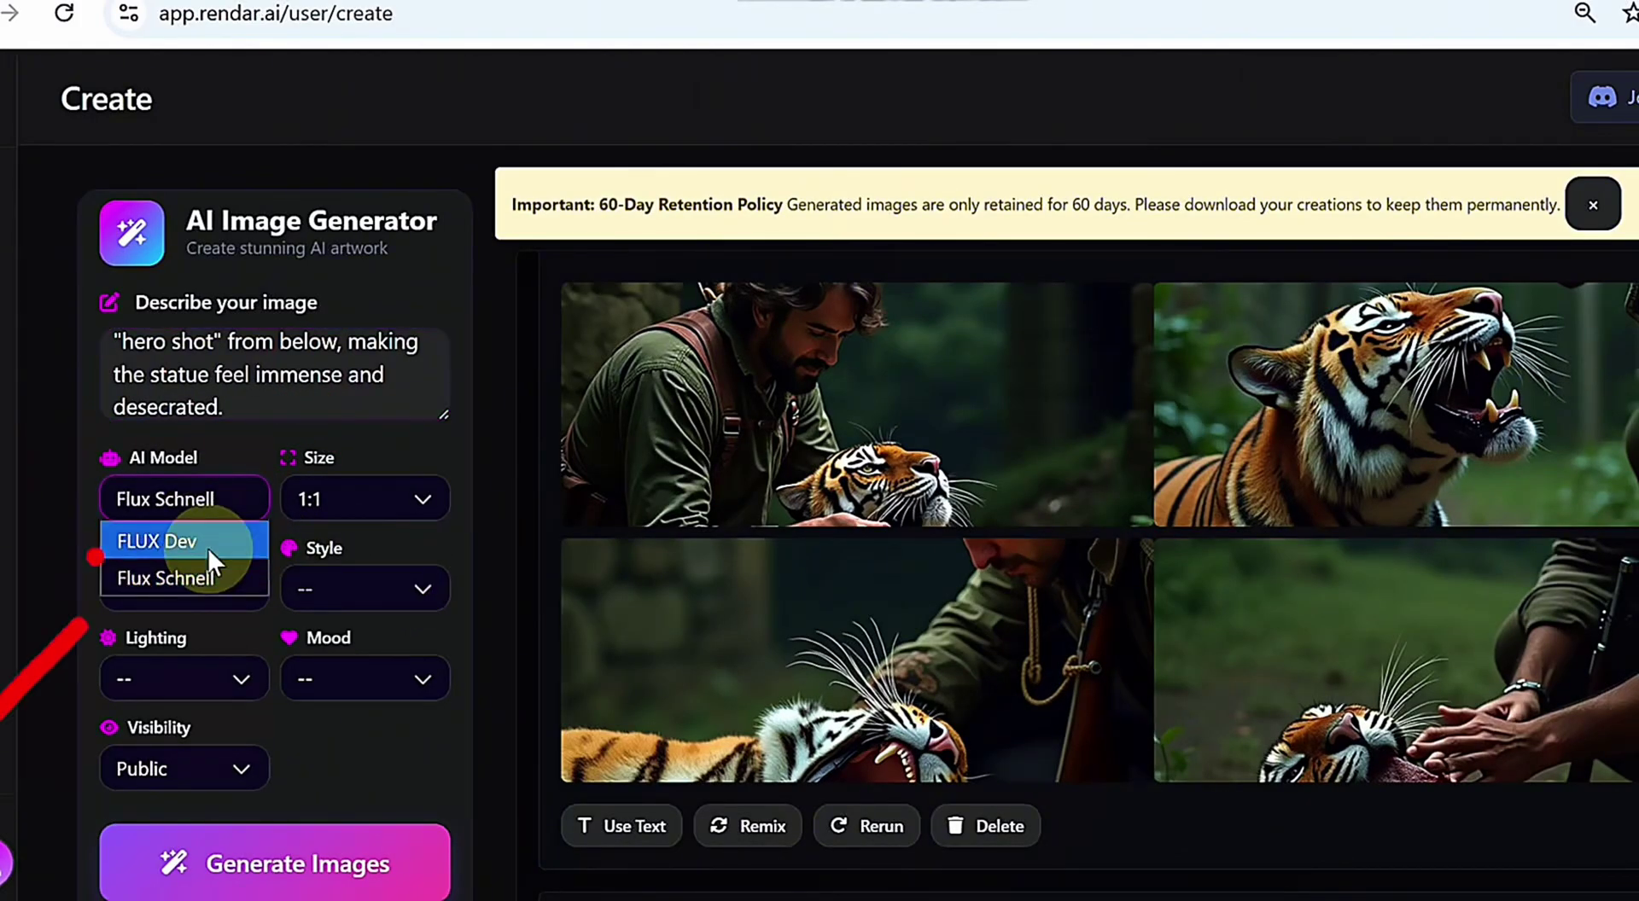
click(205, 543)
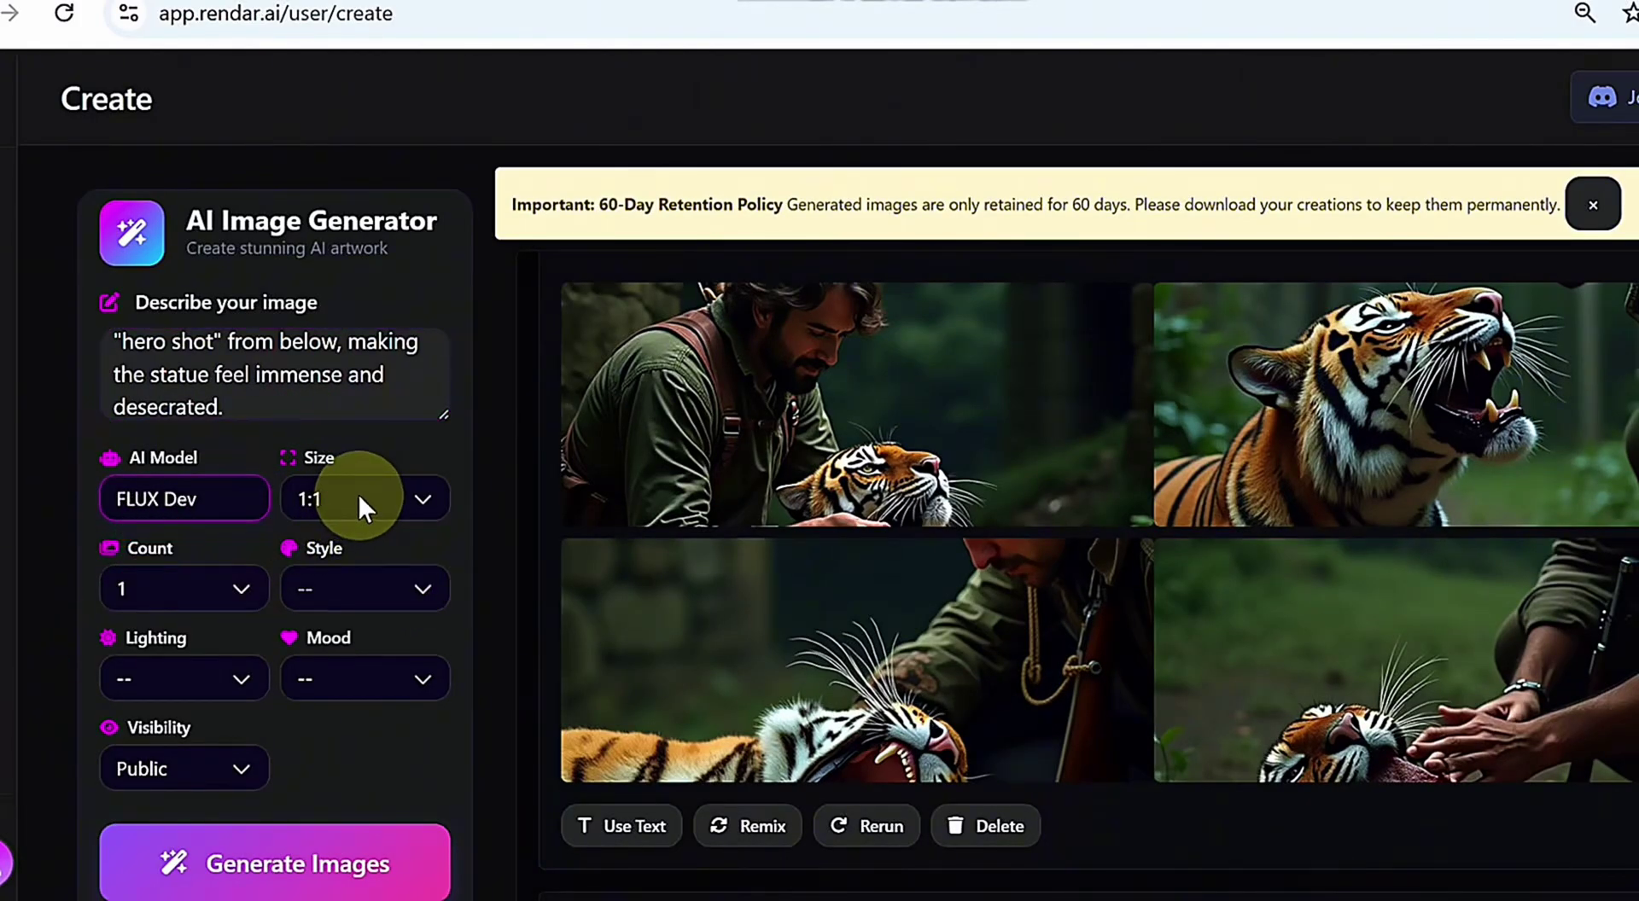
click(359, 494)
click(362, 857)
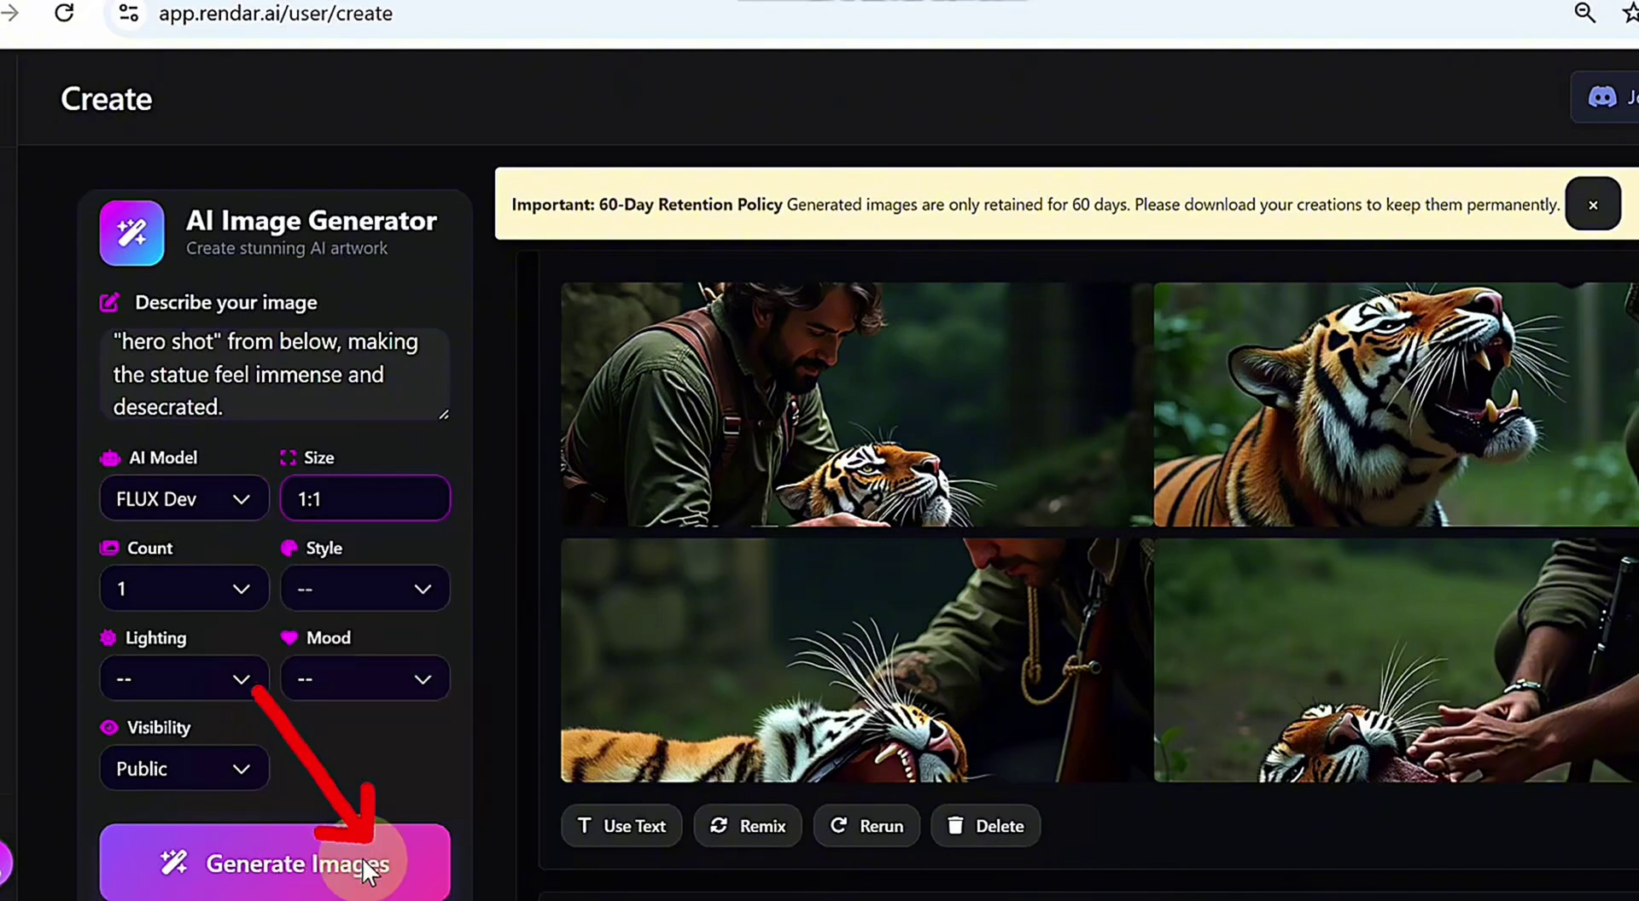
- Generate 4 images in the 3d model style
click(231, 591)
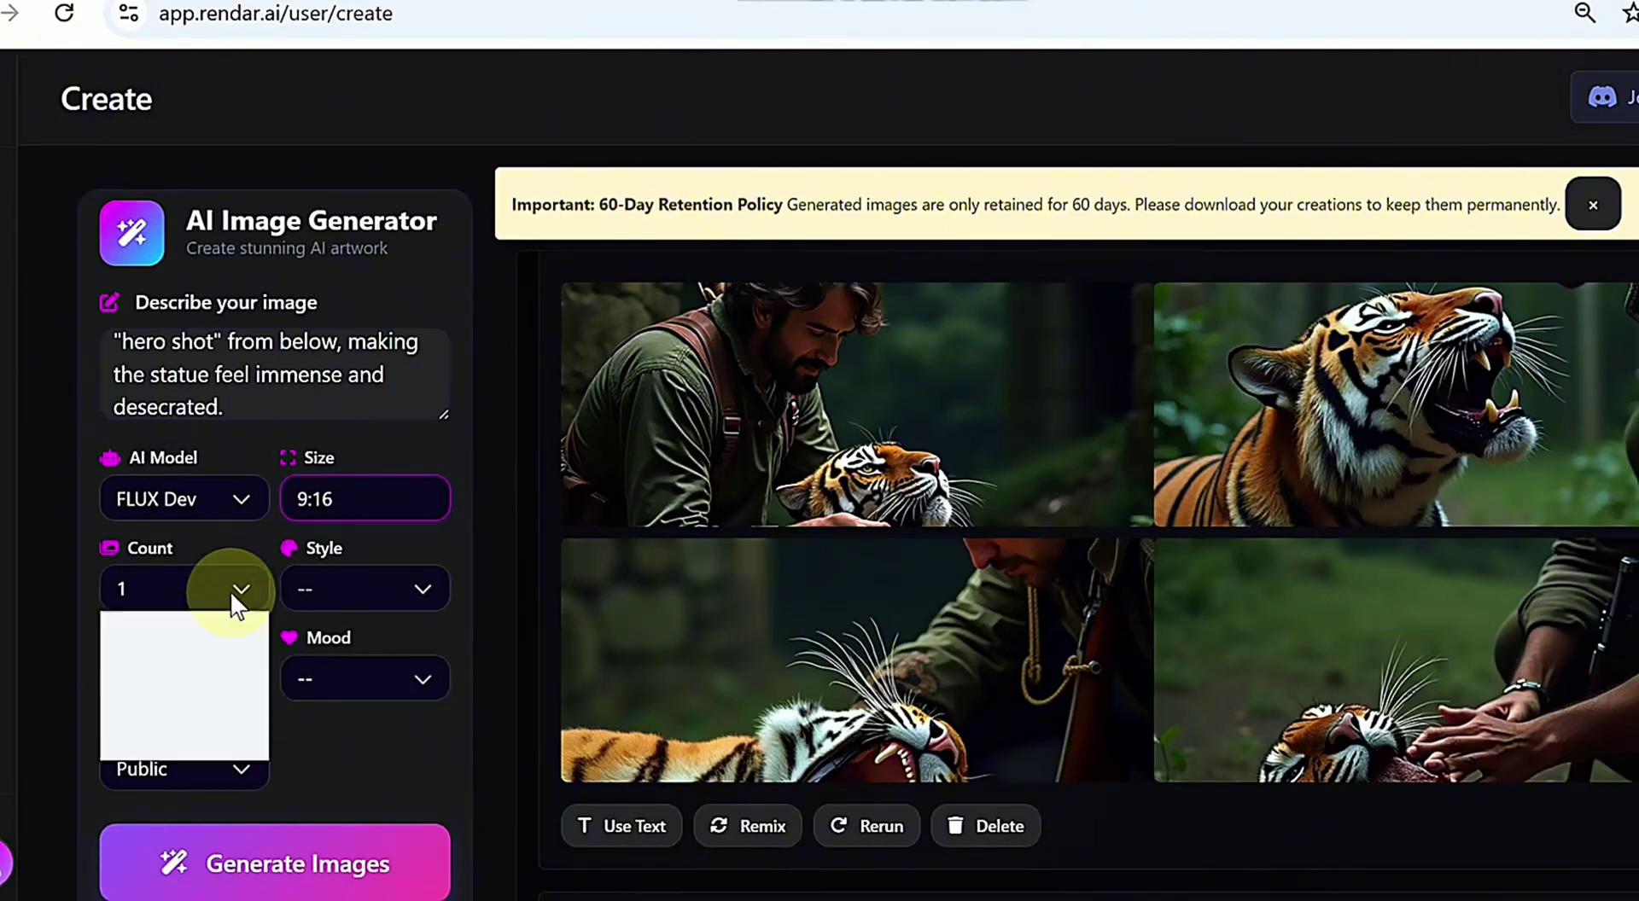
click(193, 748)
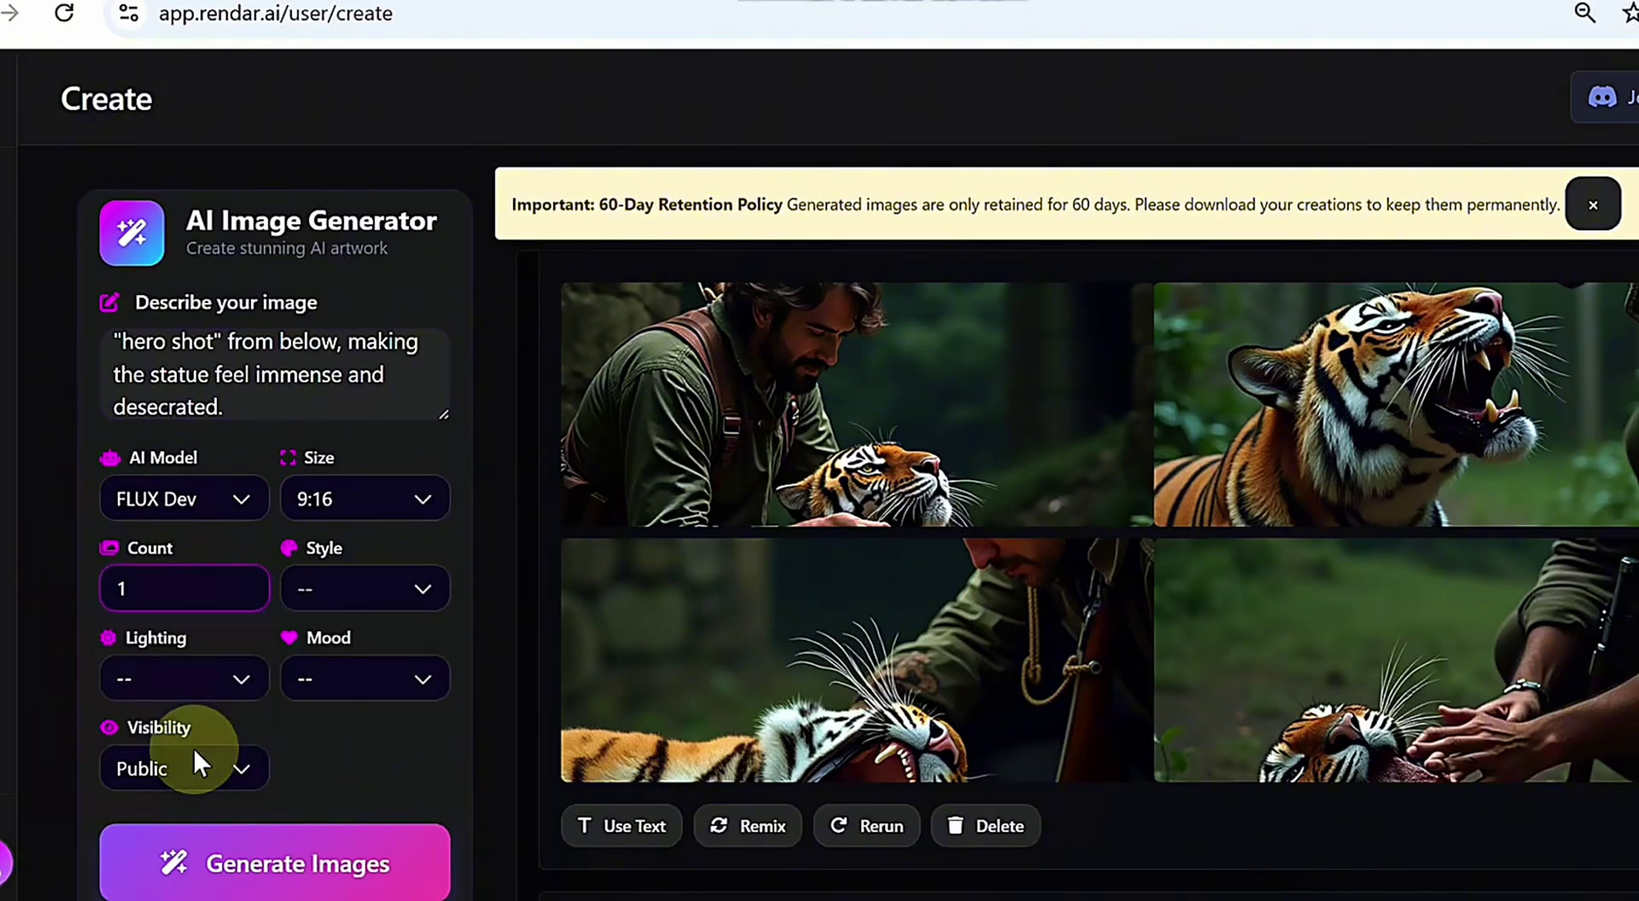
click(415, 592)
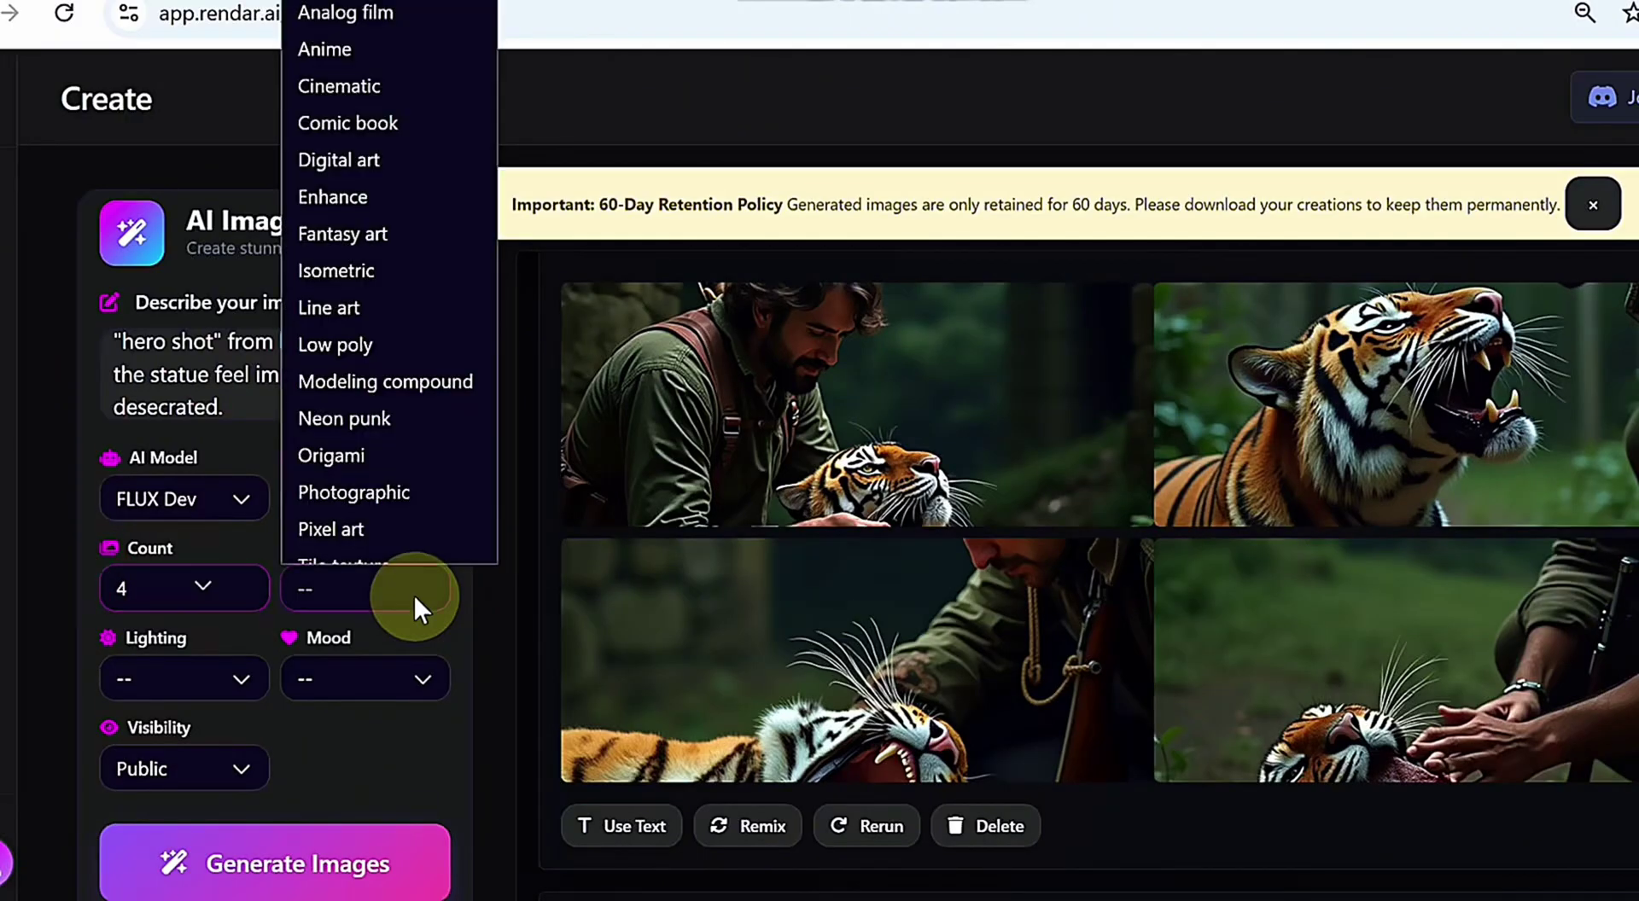
click(373, 3)
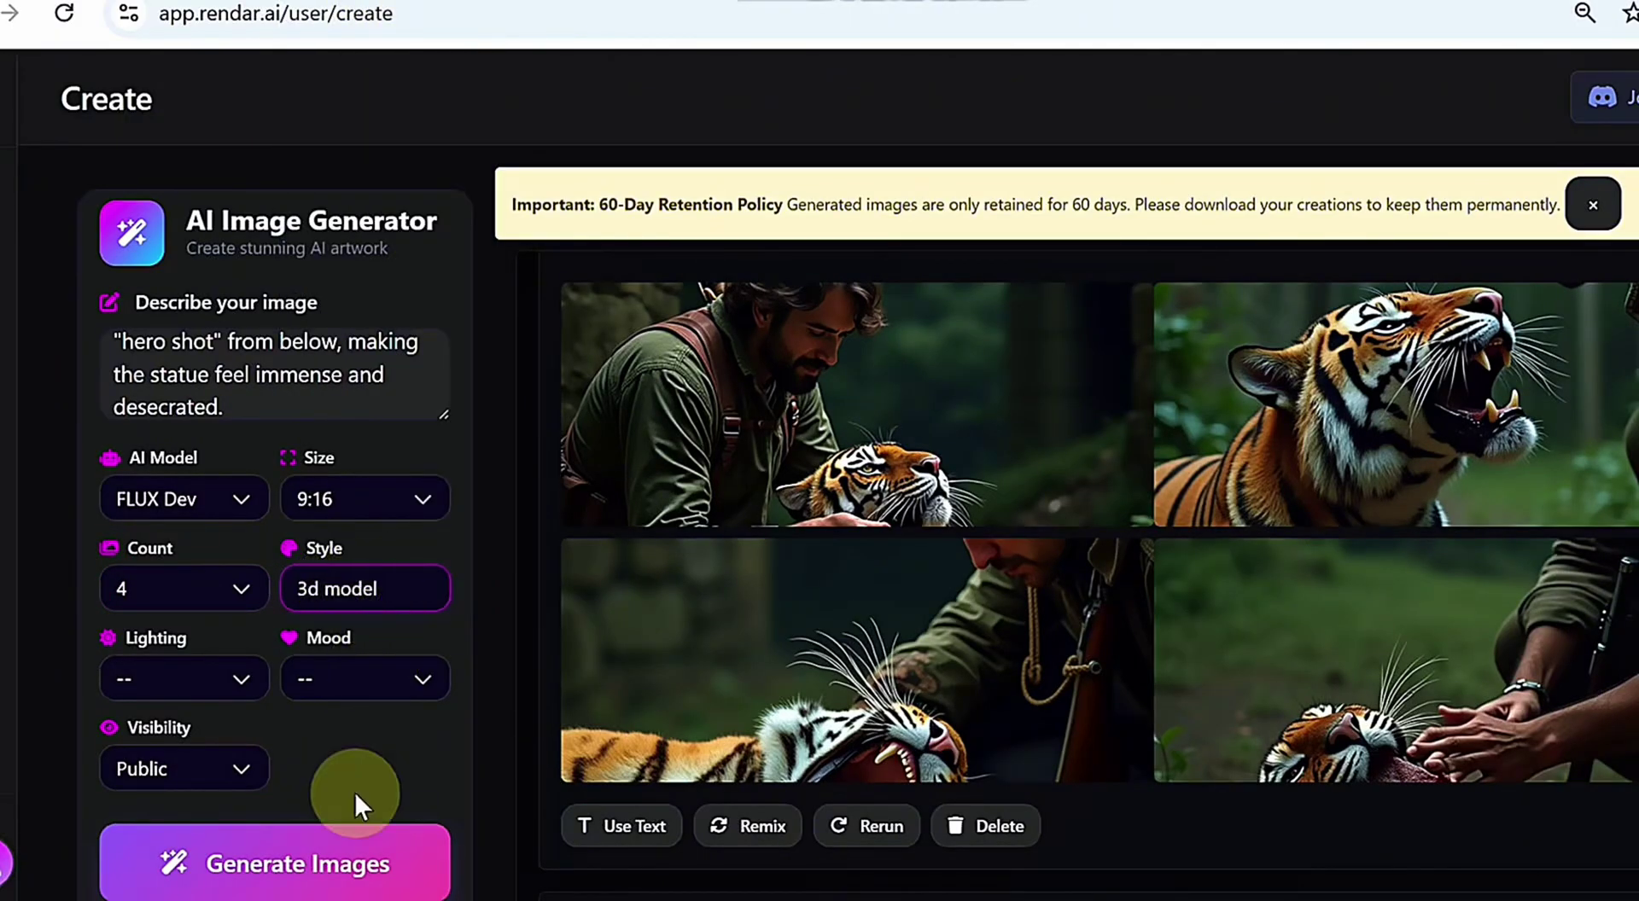
click(350, 862)
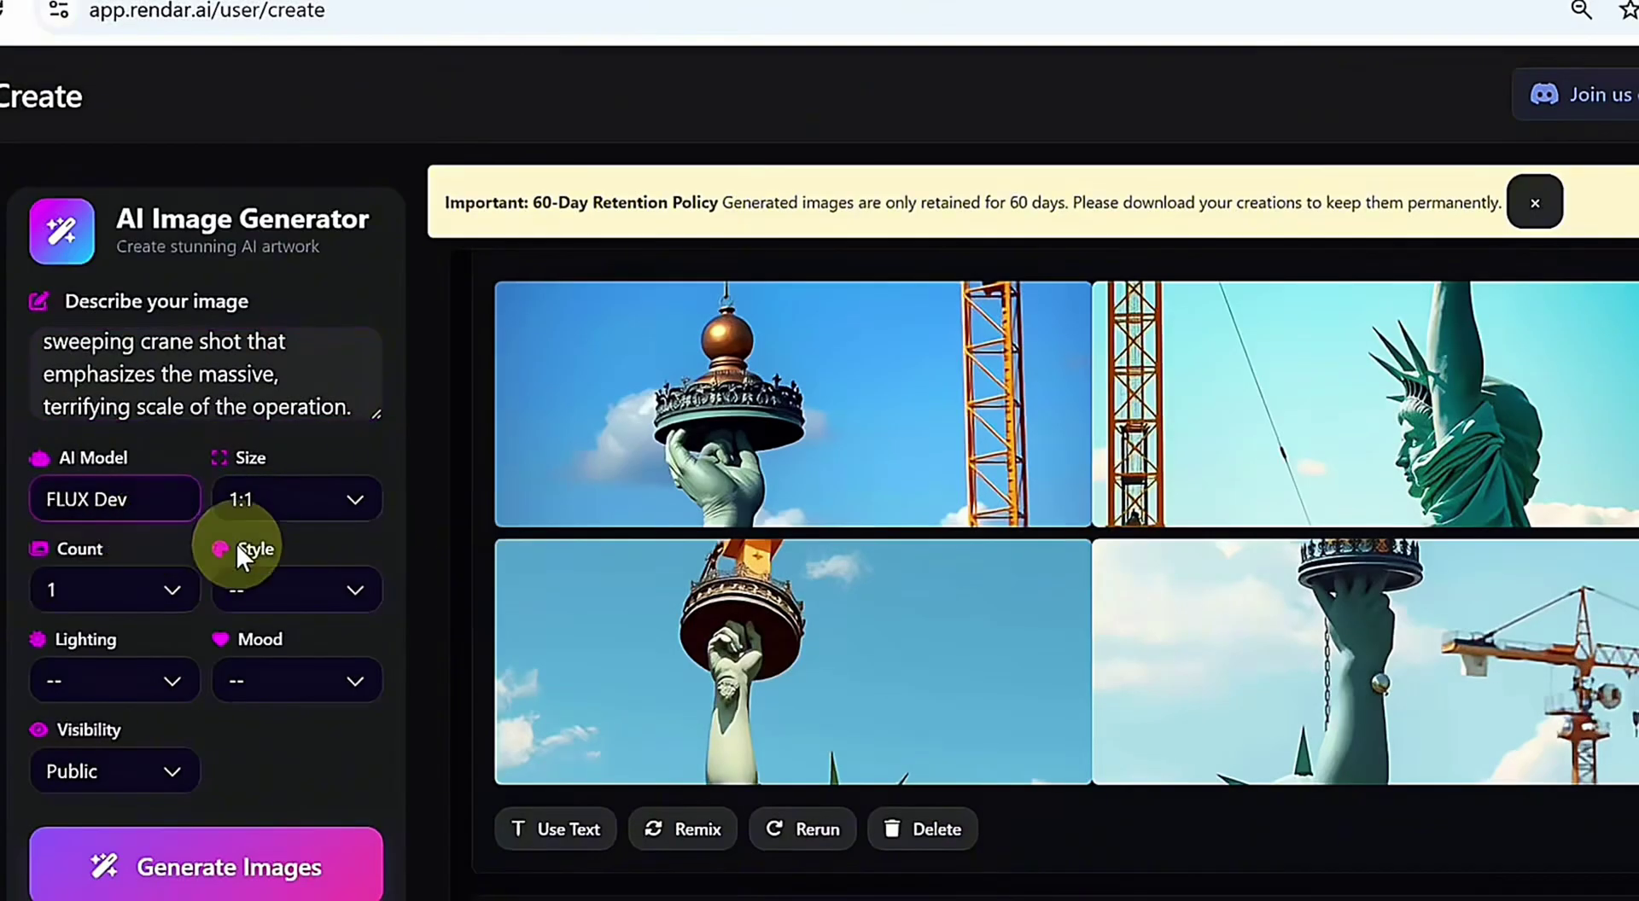
- Switch the Rendar AI image size to 9:16 for the next image
click(296, 499)
click(256, 584)
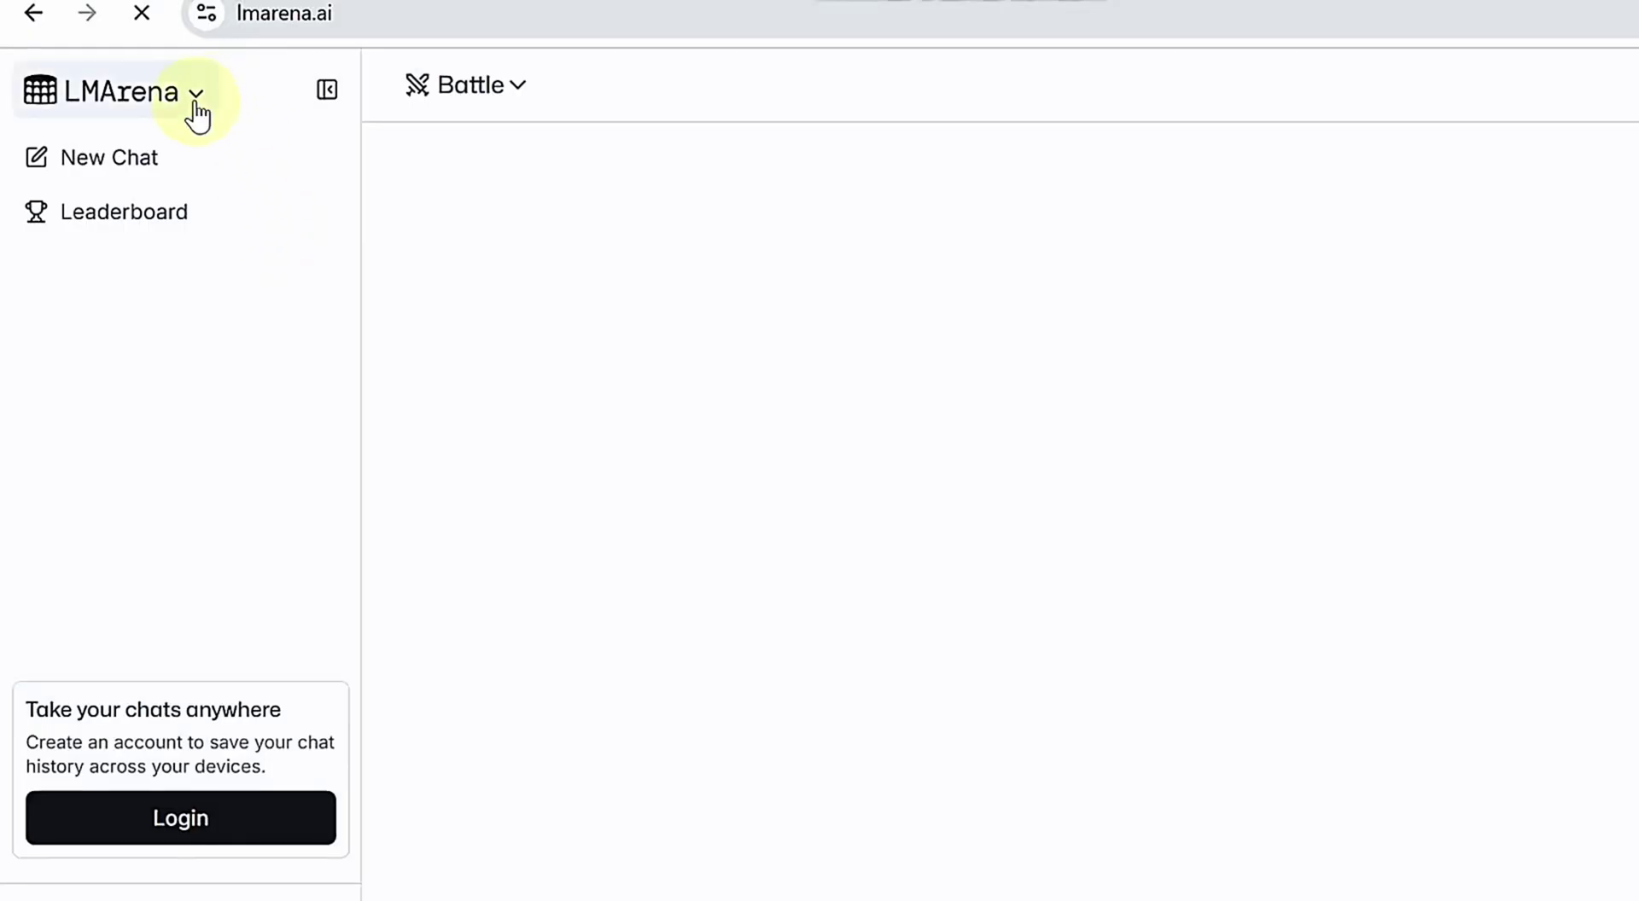
- Join the LMArena Discord server from the top-left LMArena menu
click(196, 98)
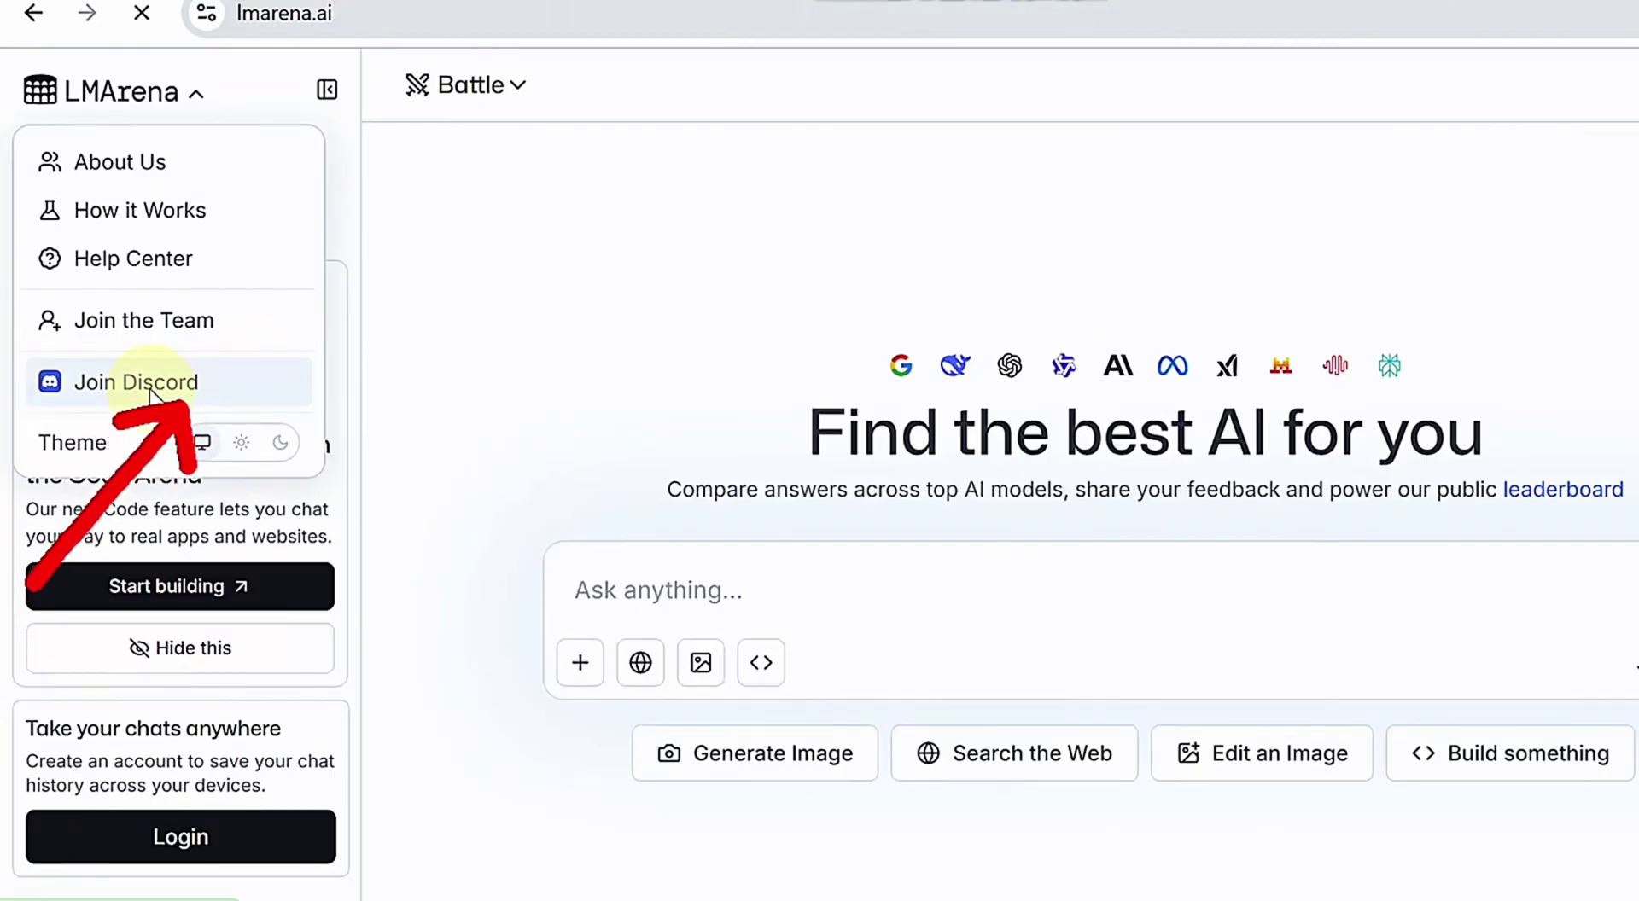
click(150, 391)
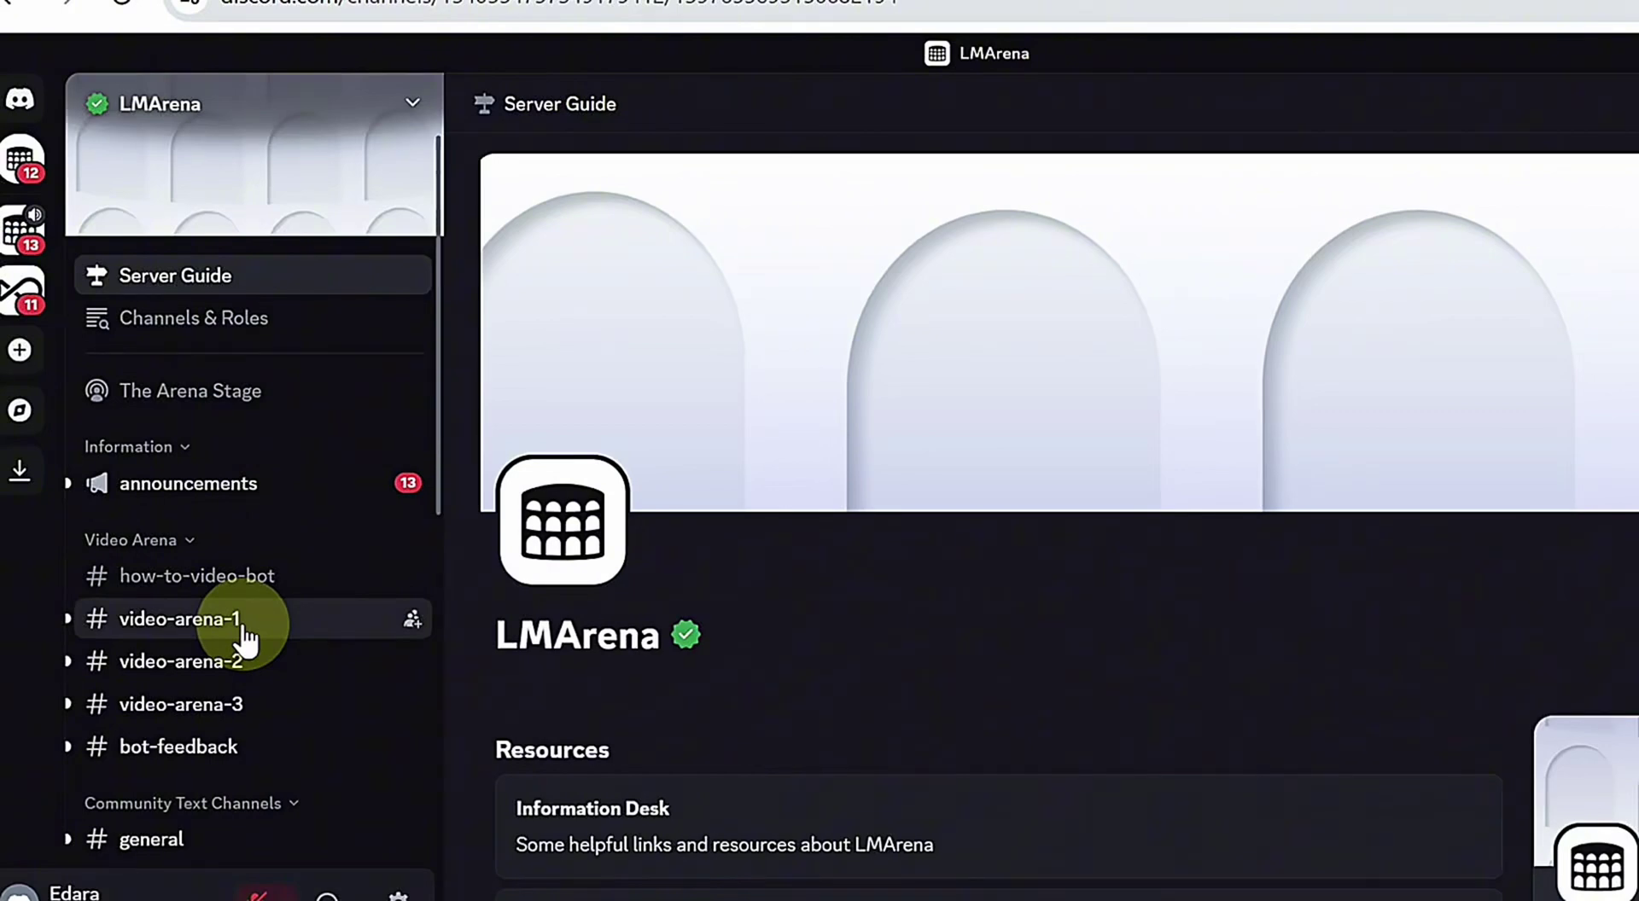
- In #video-arena-1, start an /image-to-video command with 1.png attached
click(260, 636)
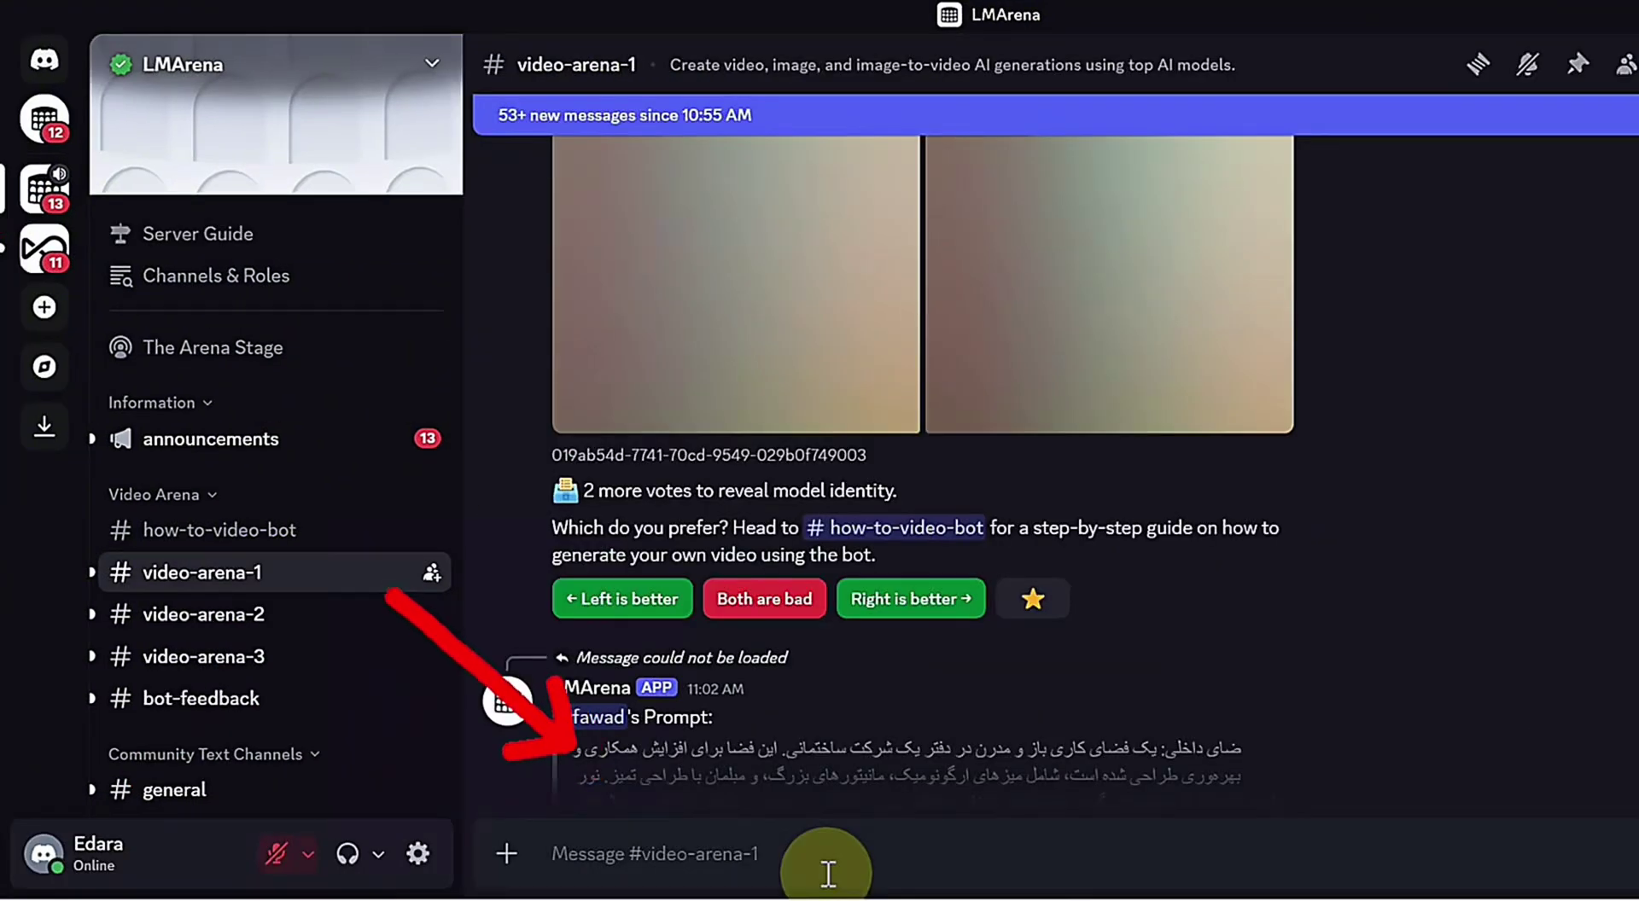
text(/)
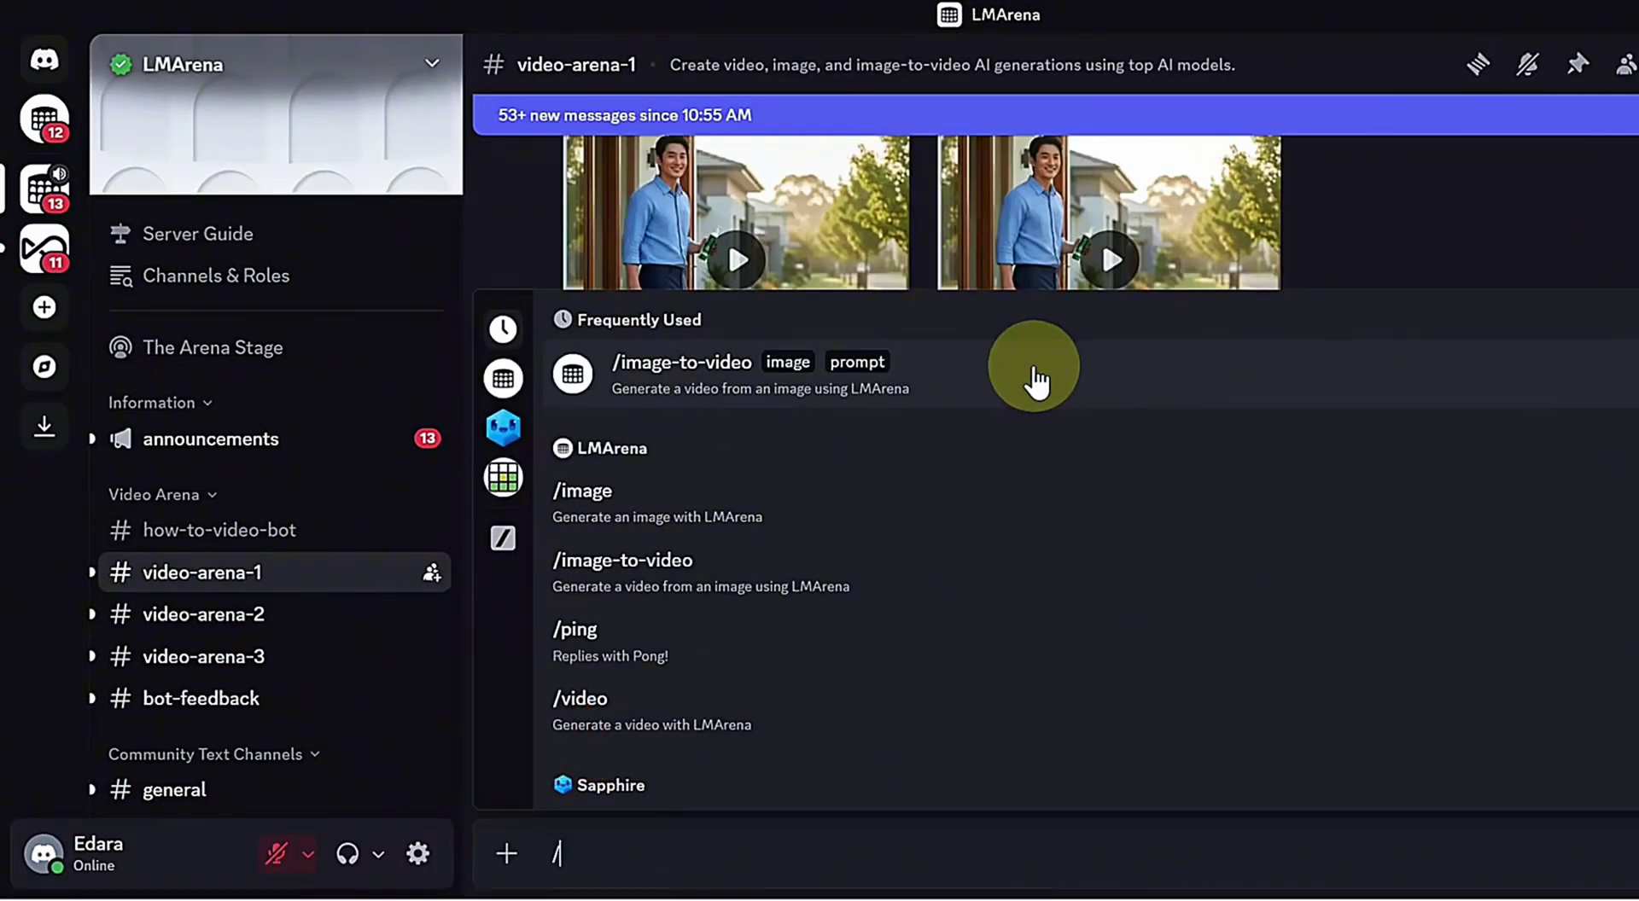
click(1047, 382)
click(622, 649)
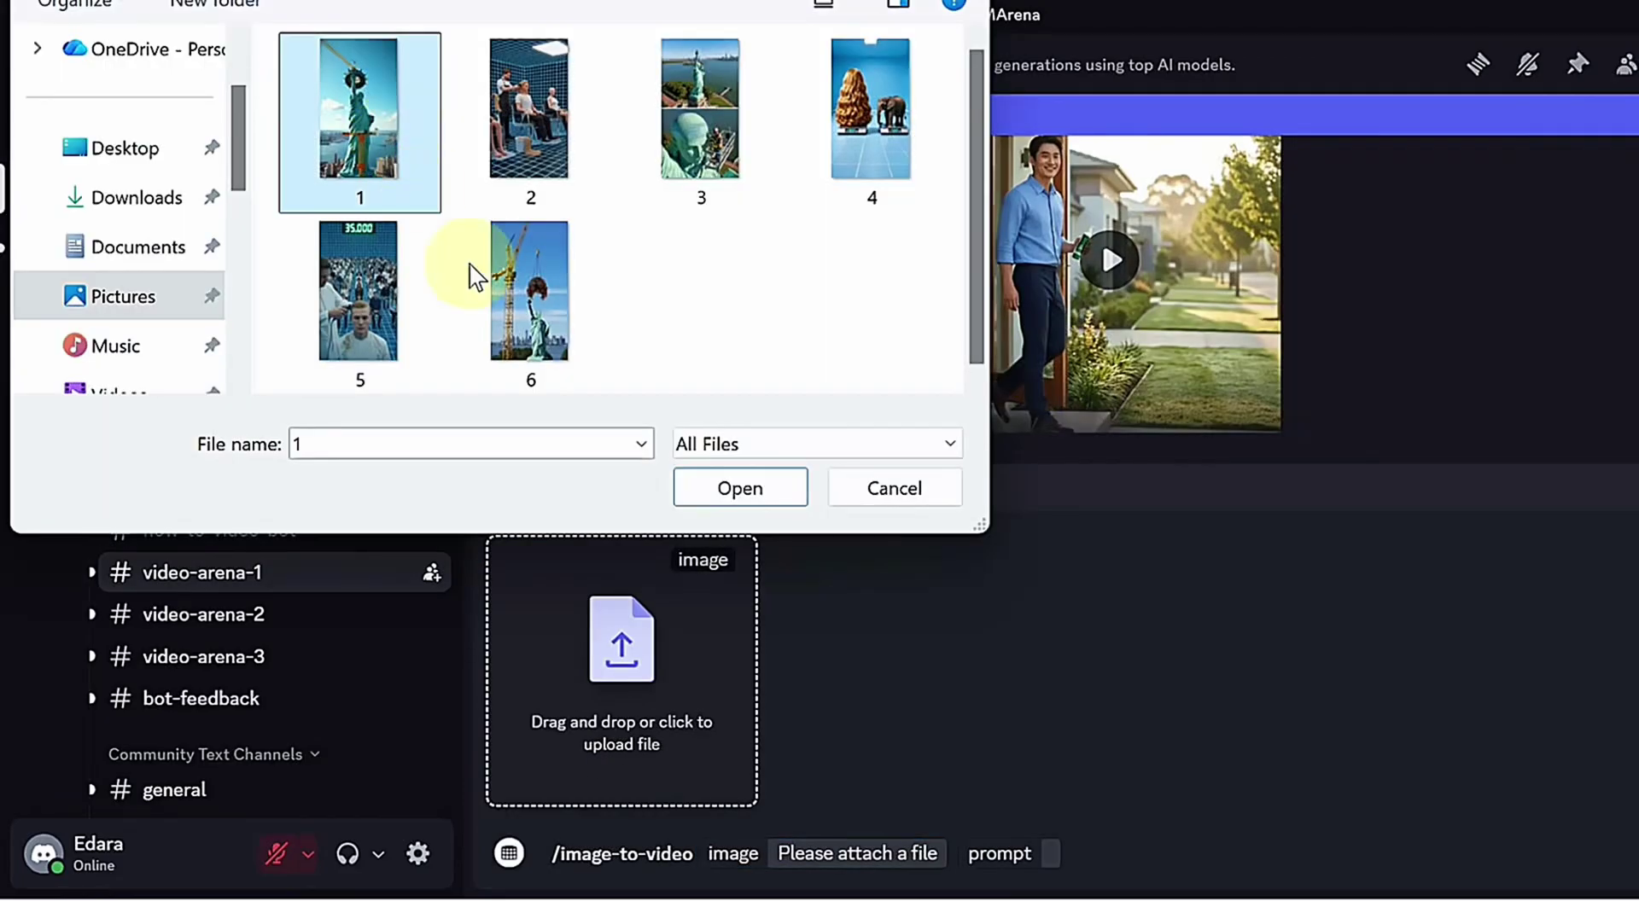
click(739, 488)
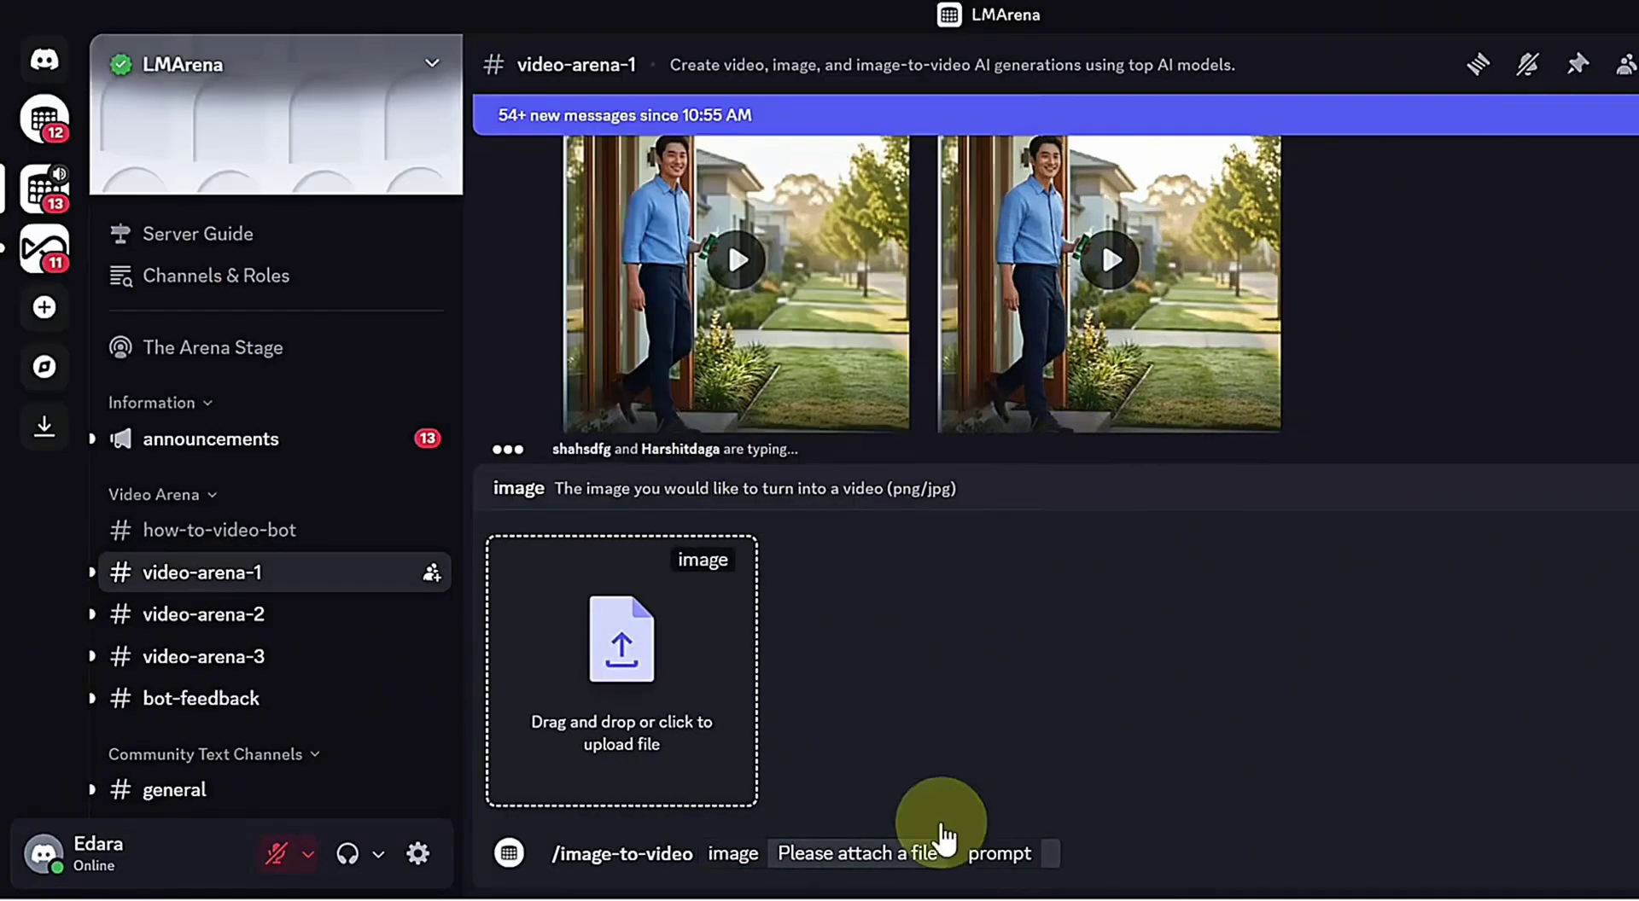
- Paste the crane-and-wig camera prompt from DeepSeek into the command and send it
drag(1176, 401, 815, 493)
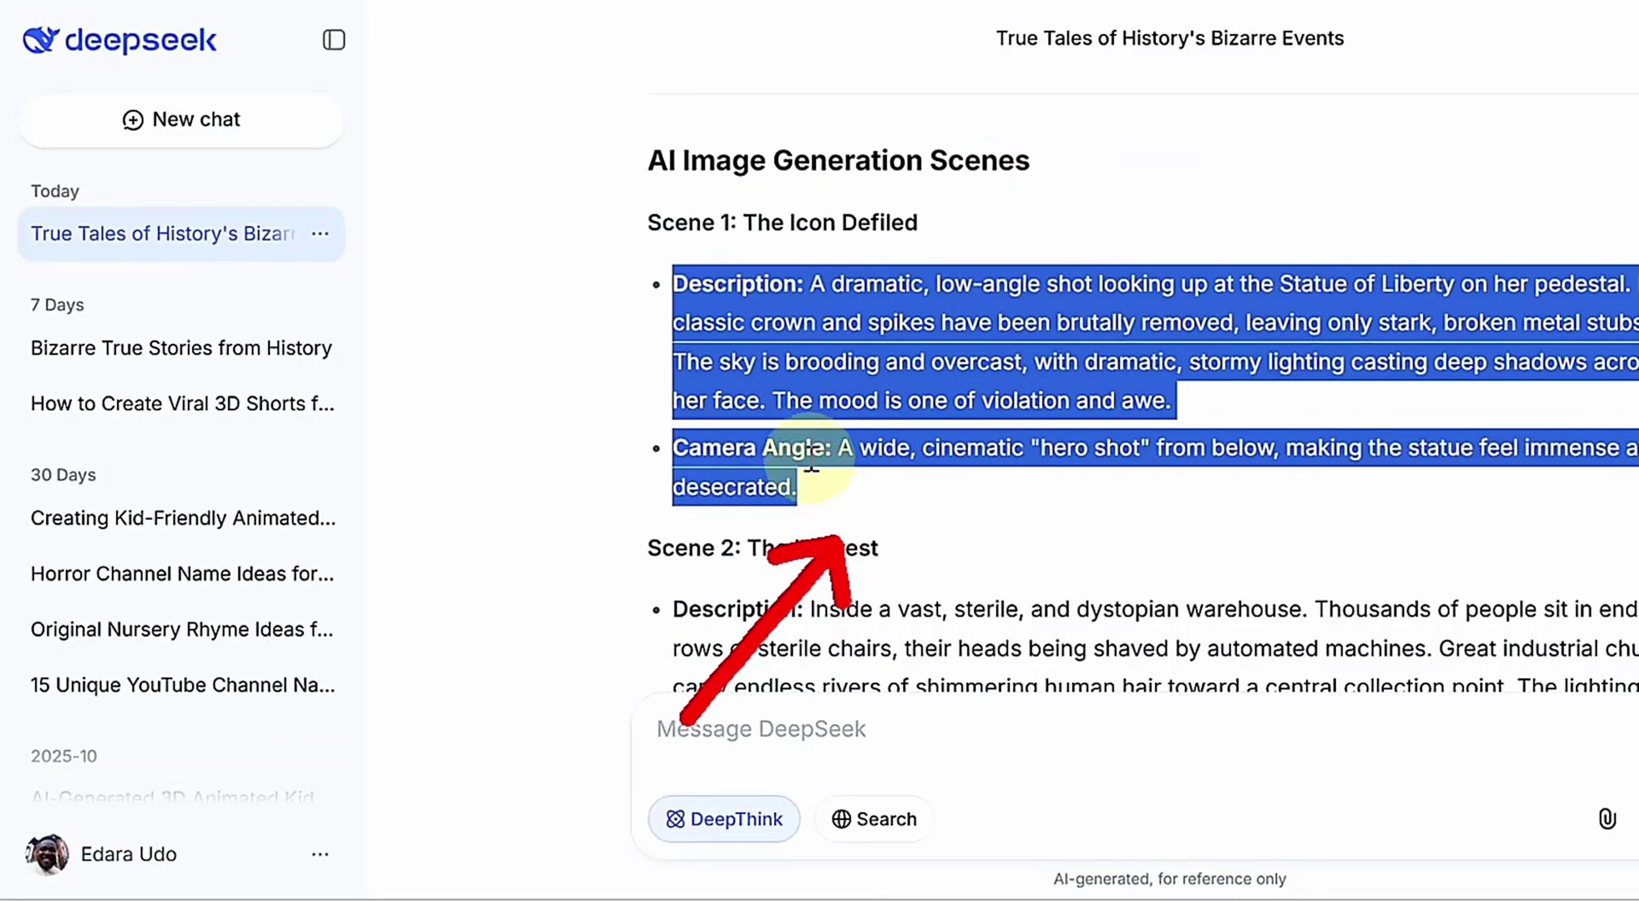
right_click(811, 464)
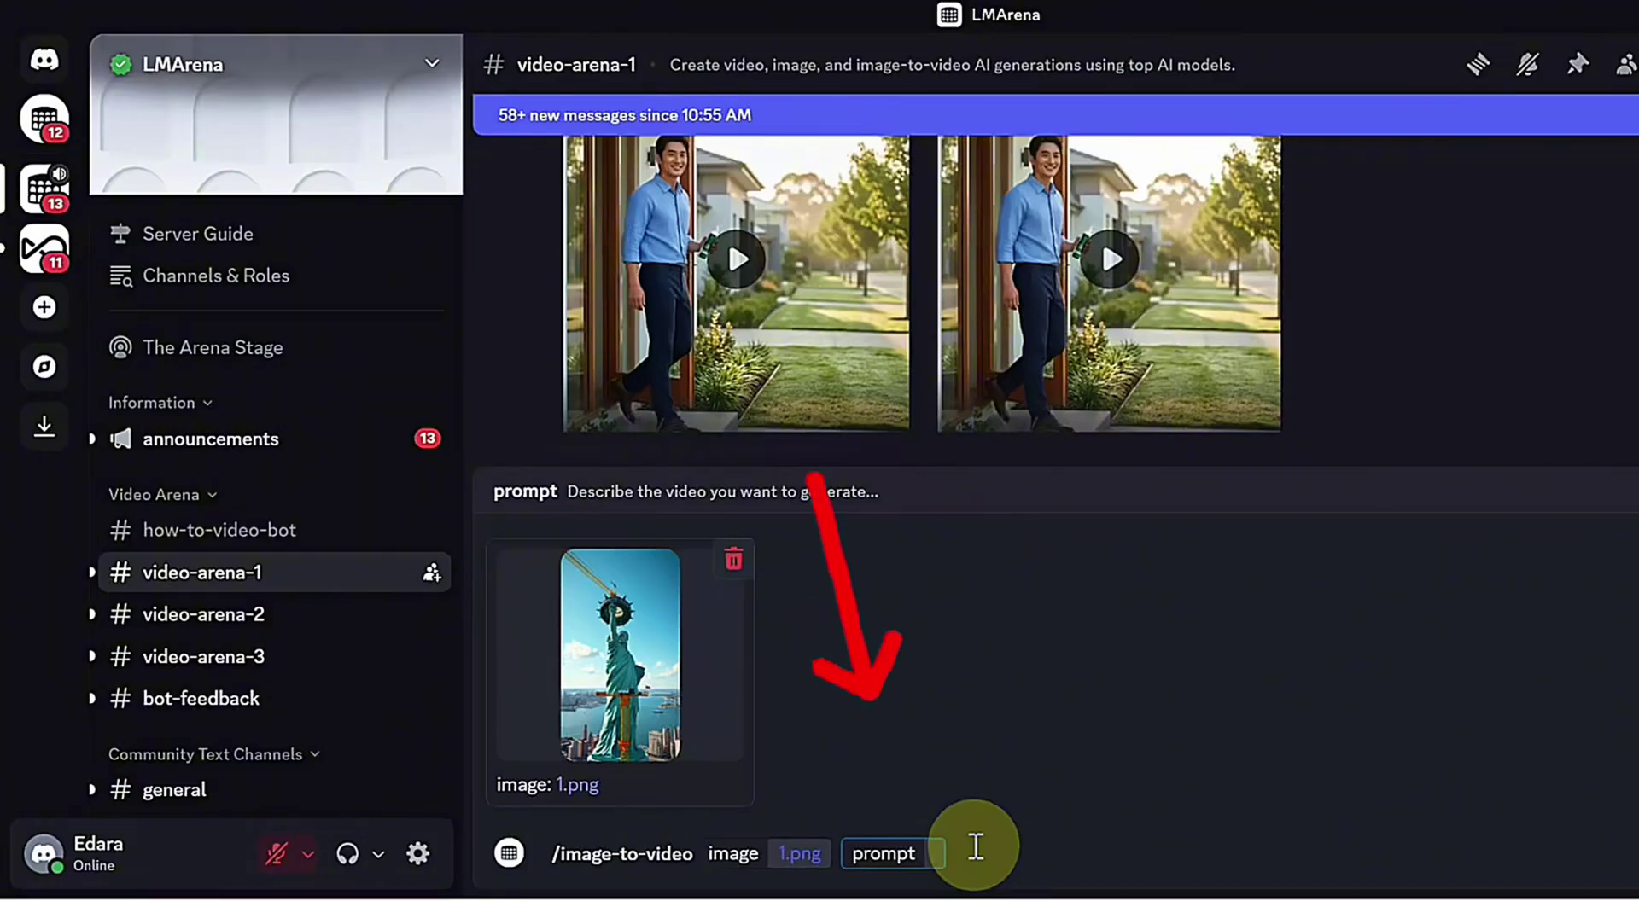
key(ctrl+v)
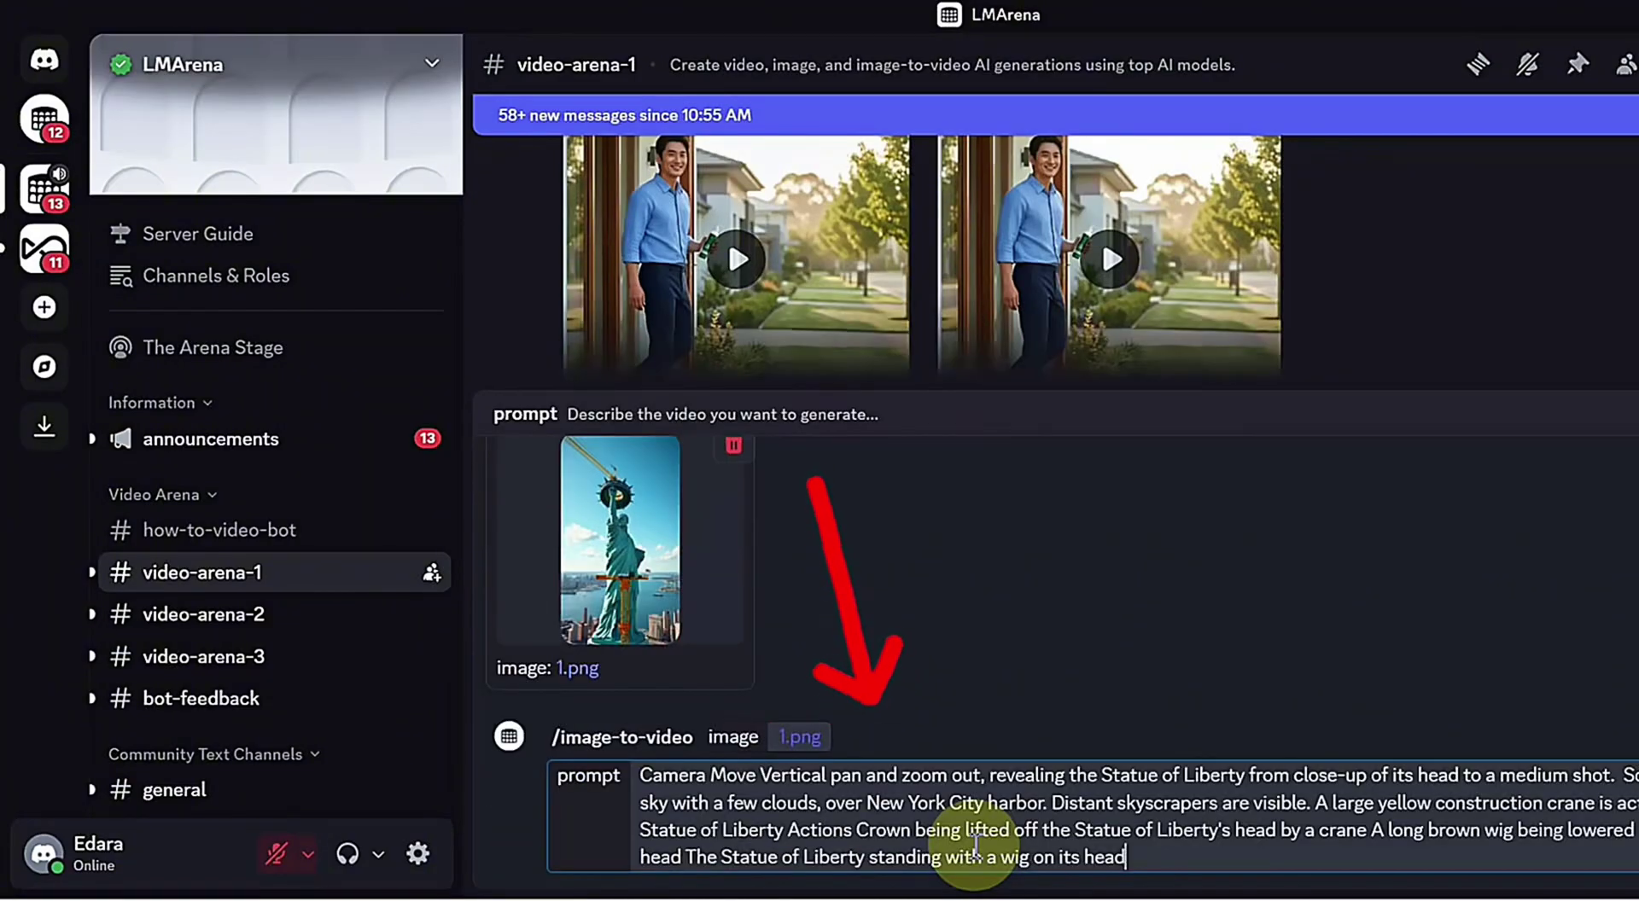
key(Return)
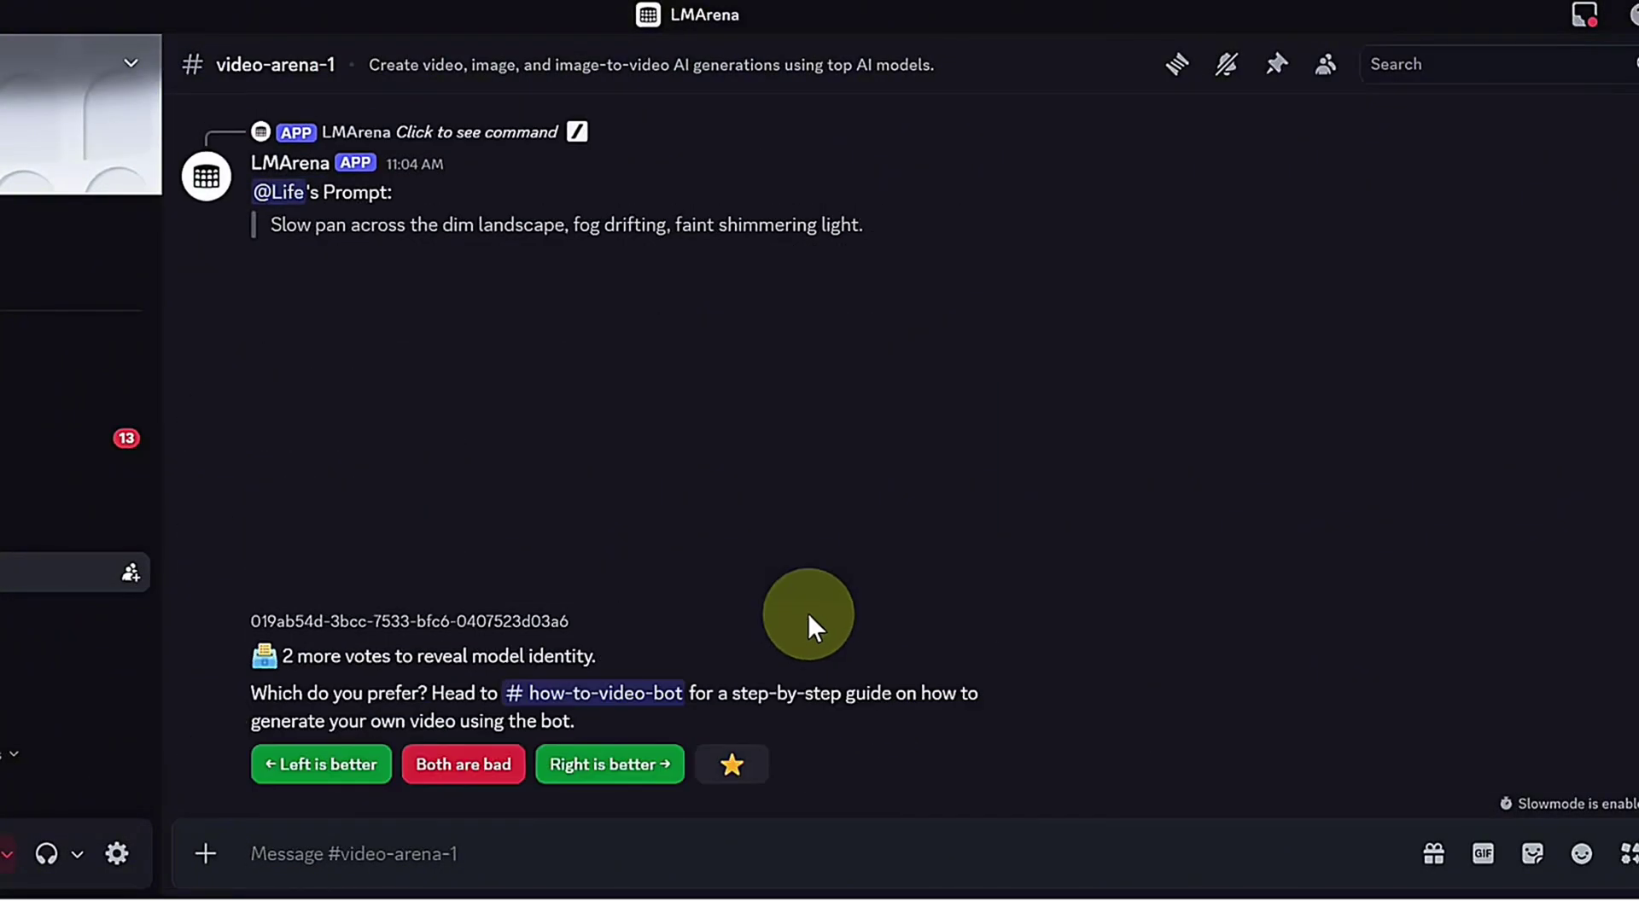
- Watch both crane-lifting-crown videos enlarged, then attach 2.jpg to a new image-to-video command
scroll(764, 579, up, 6)
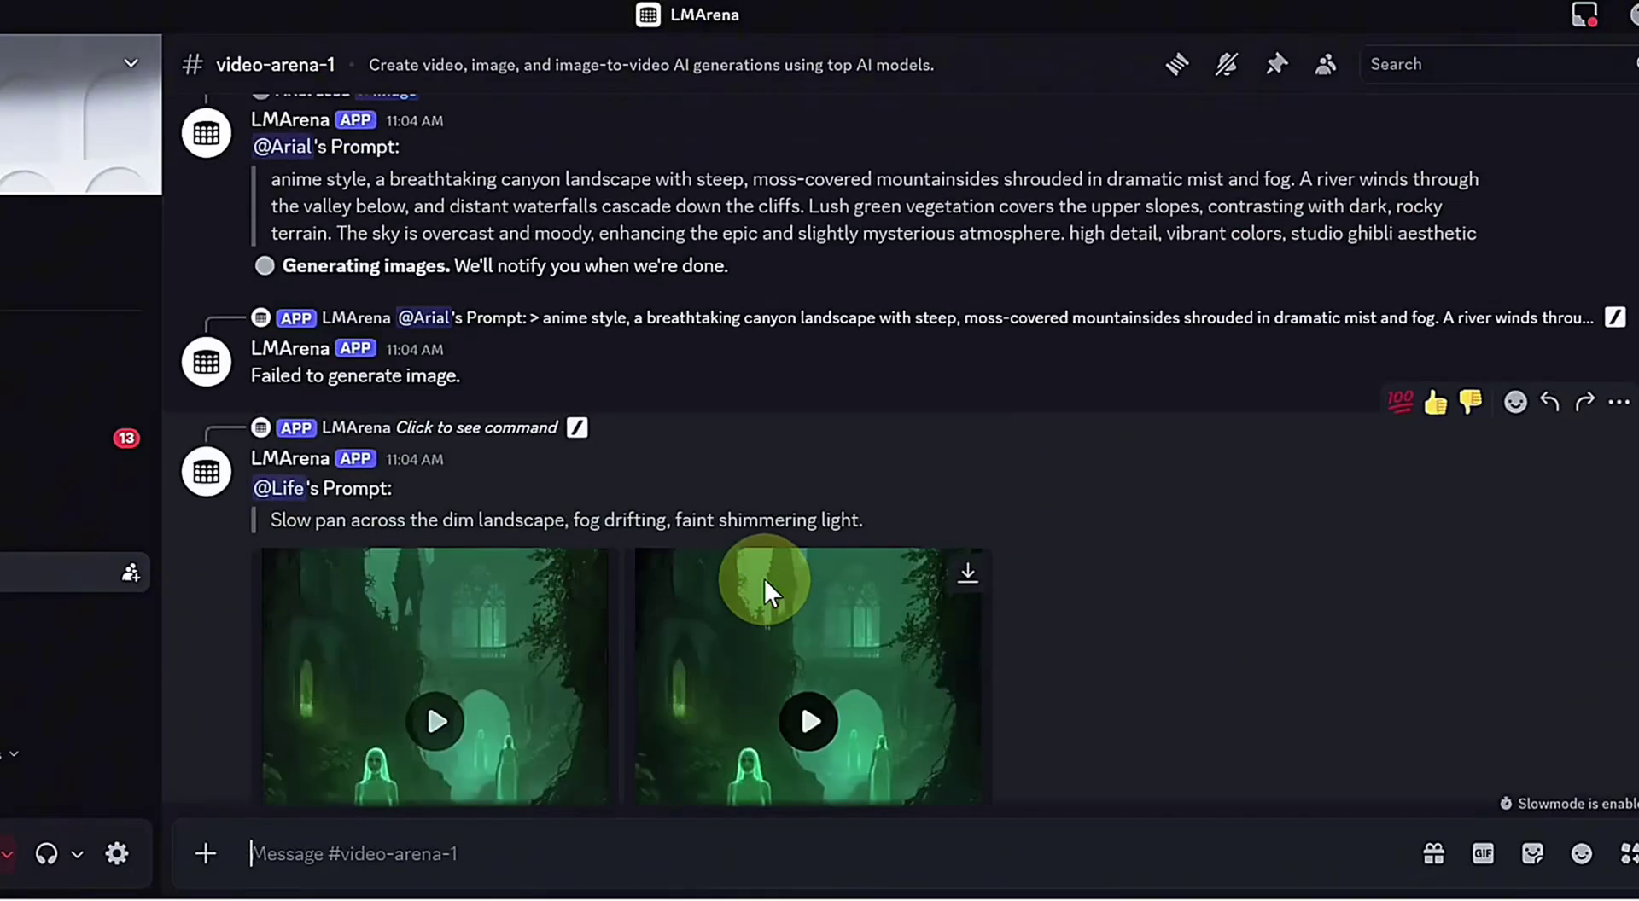
scroll(764, 578, up, 3)
scroll(765, 578, up, 1)
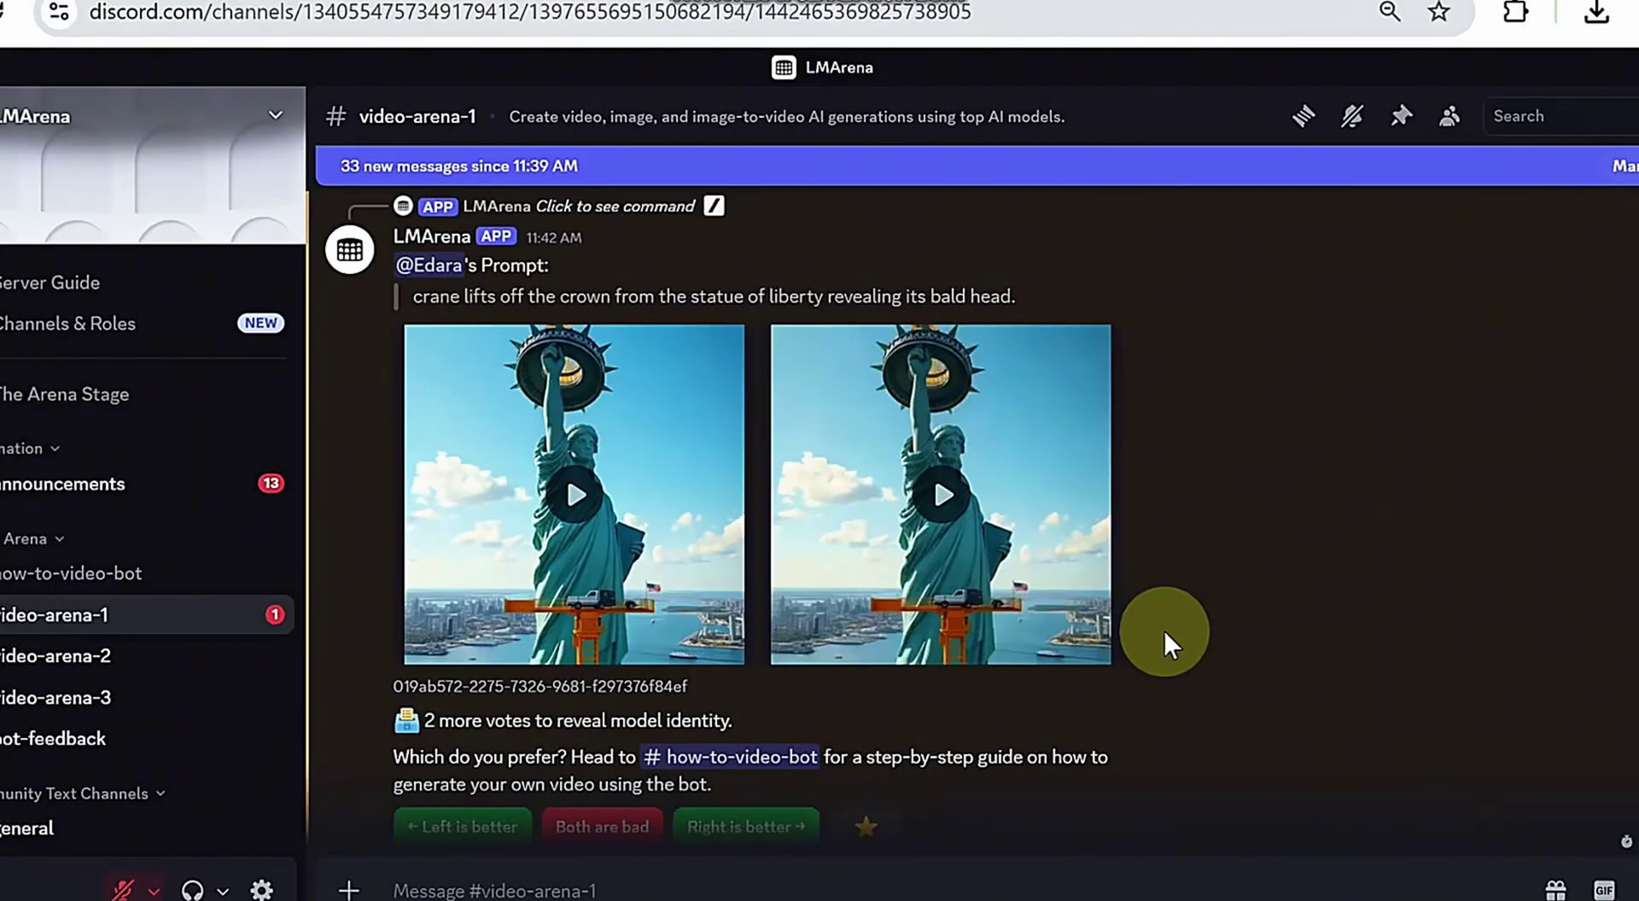
click(737, 516)
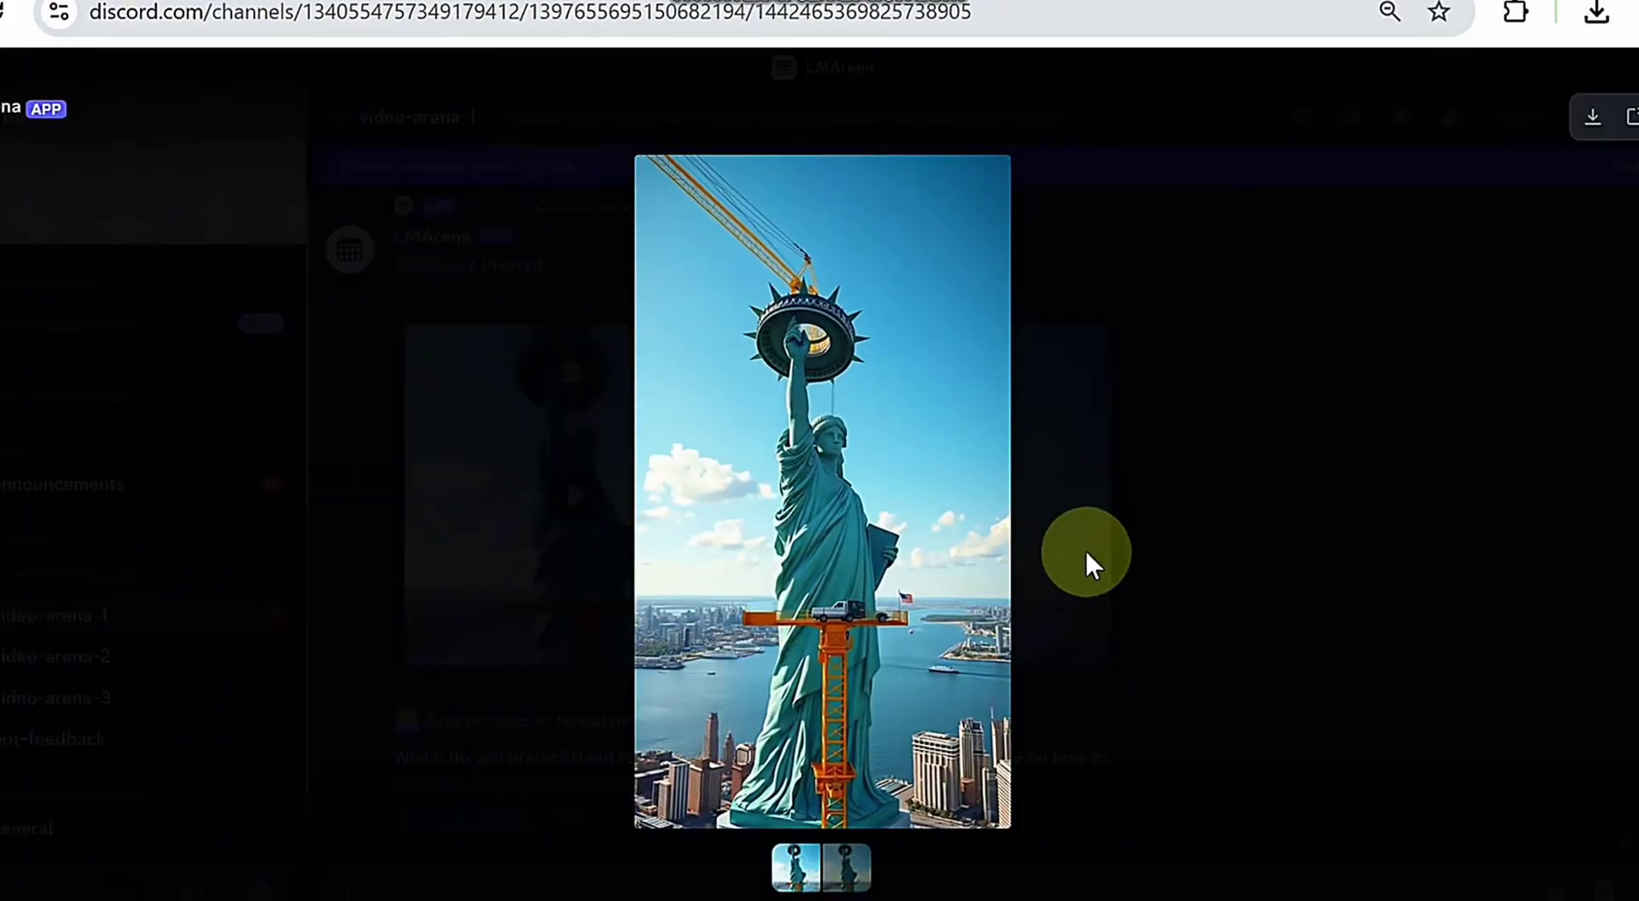
key(Right)
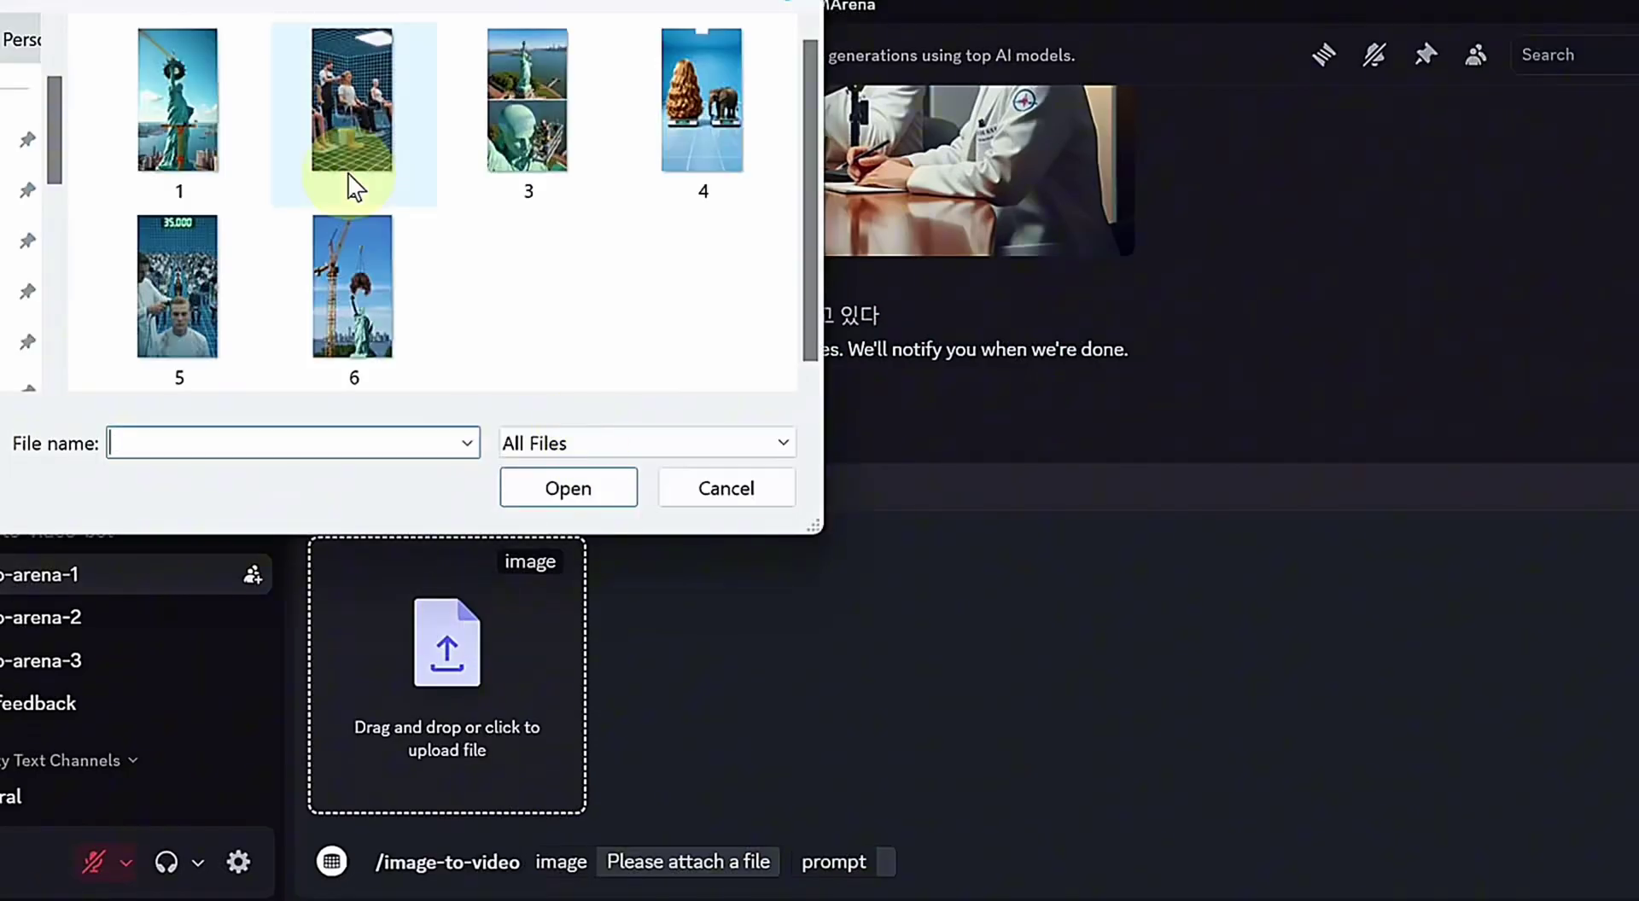
double_click(348, 183)
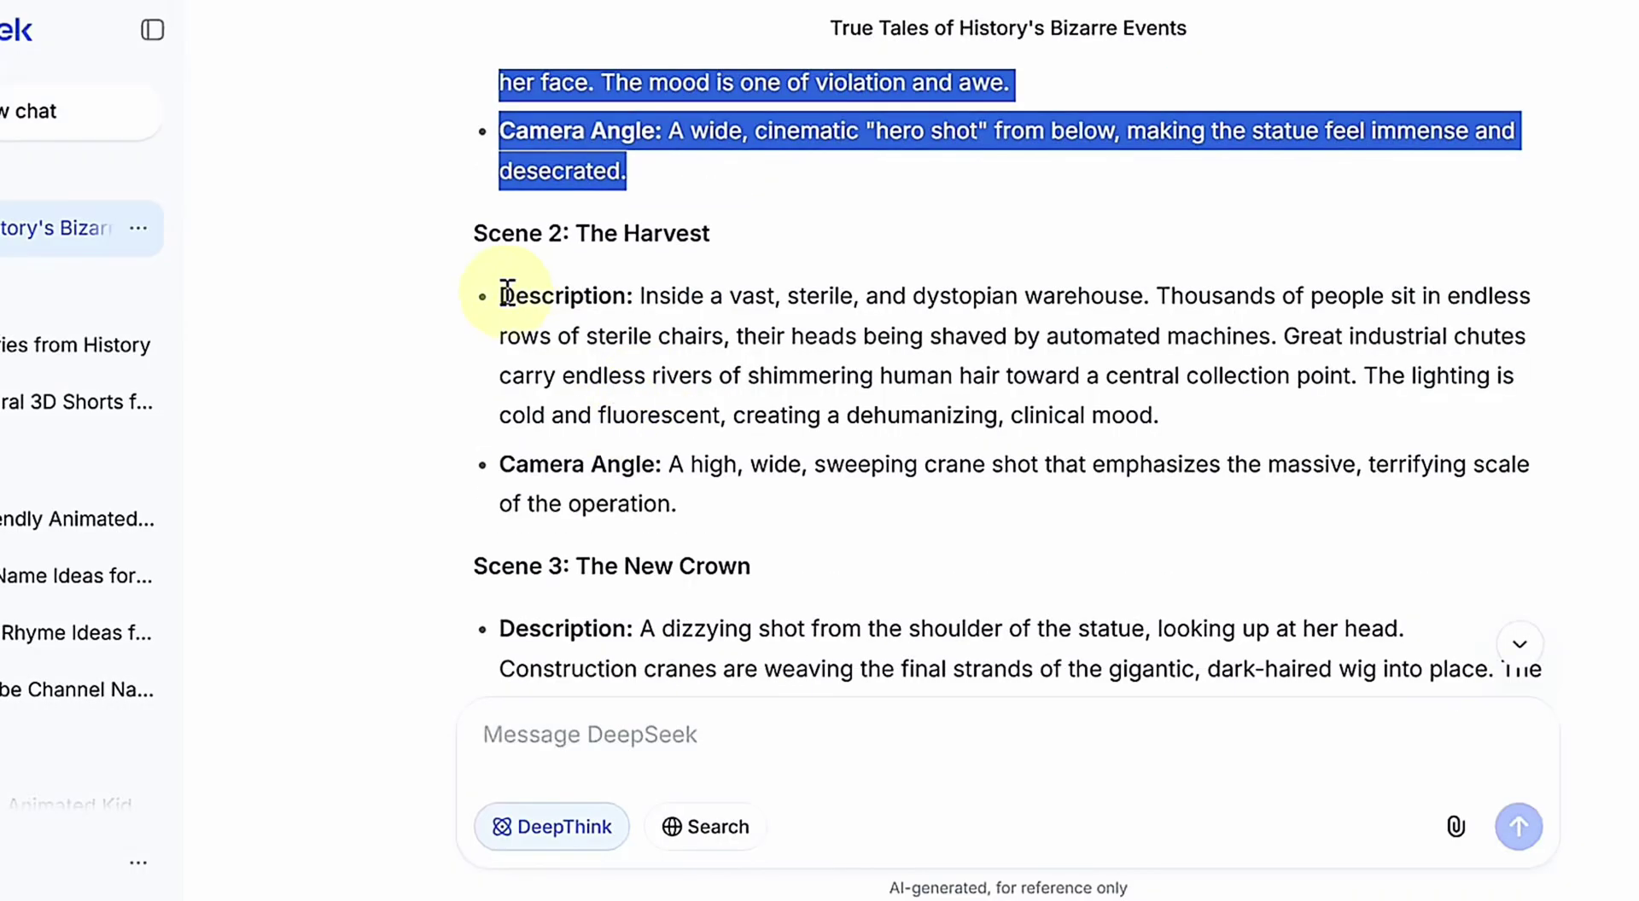
- Copy the barber-shaving scene description, paste it as the 2.jpg prompt, and send the request
drag(413, 292, 644, 503)
right_click(644, 503)
click(695, 530)
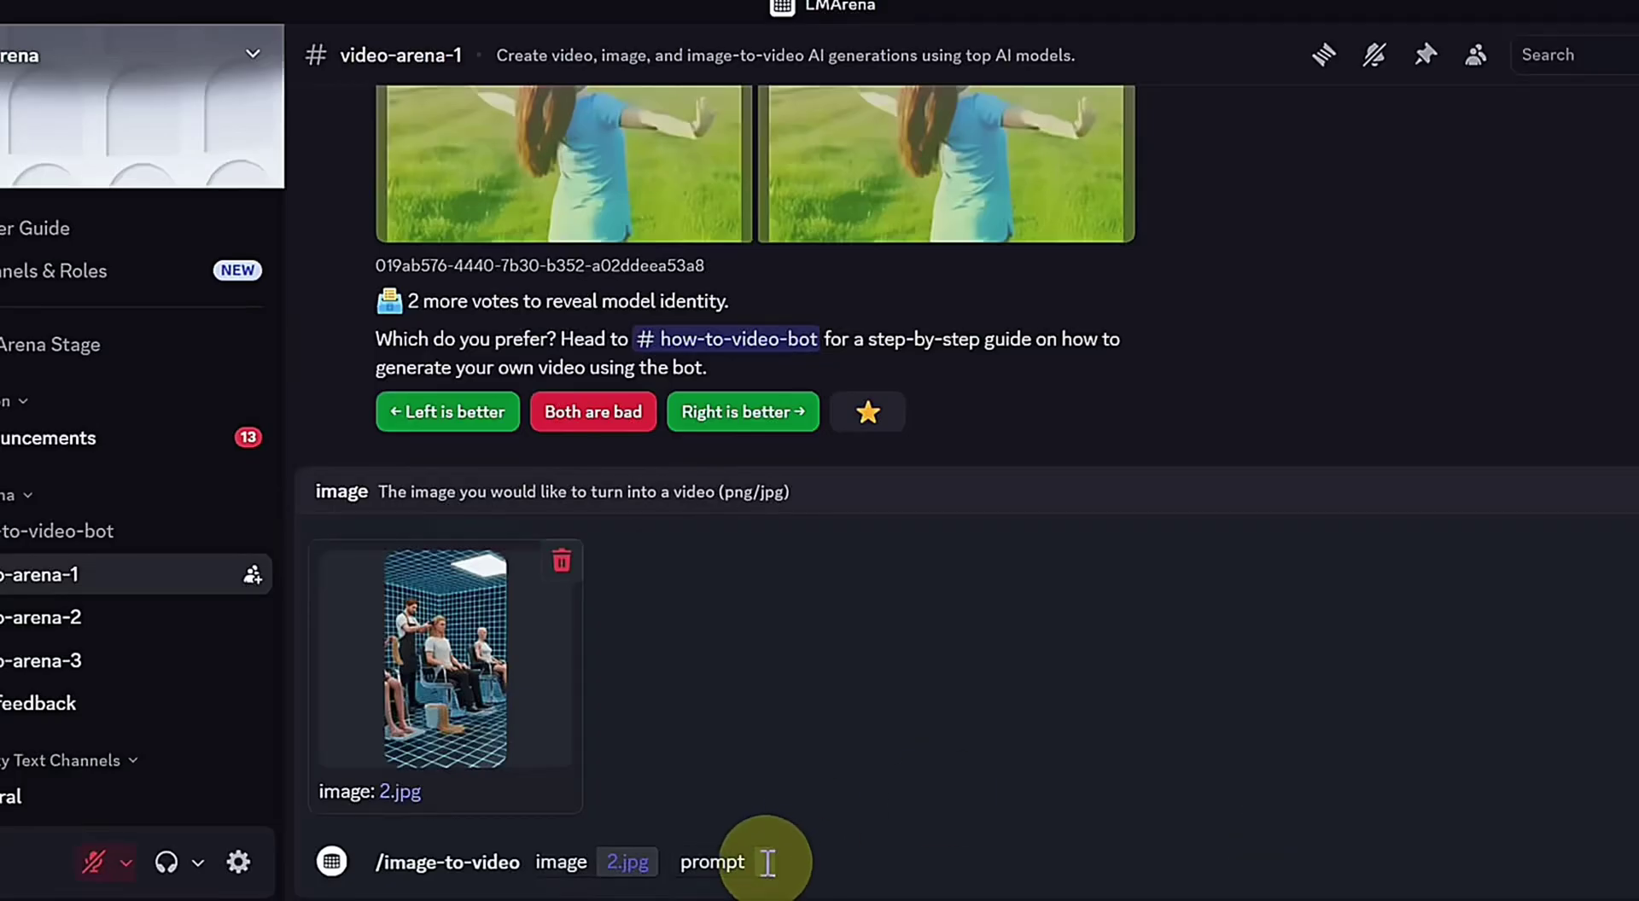
key(ctrl+v)
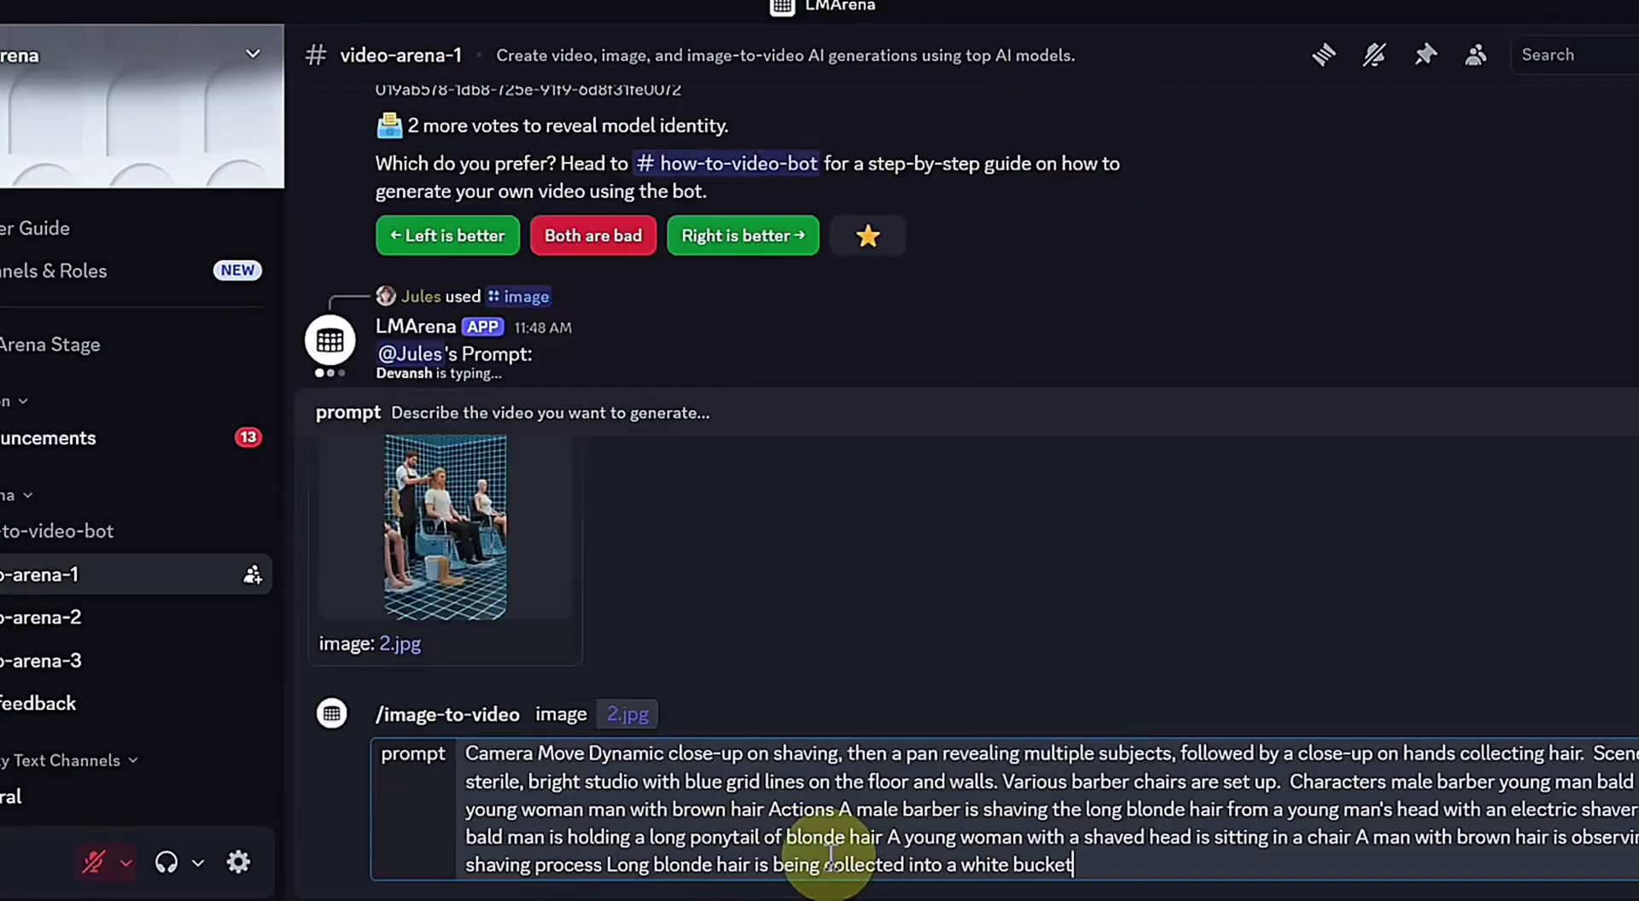
key(Return)
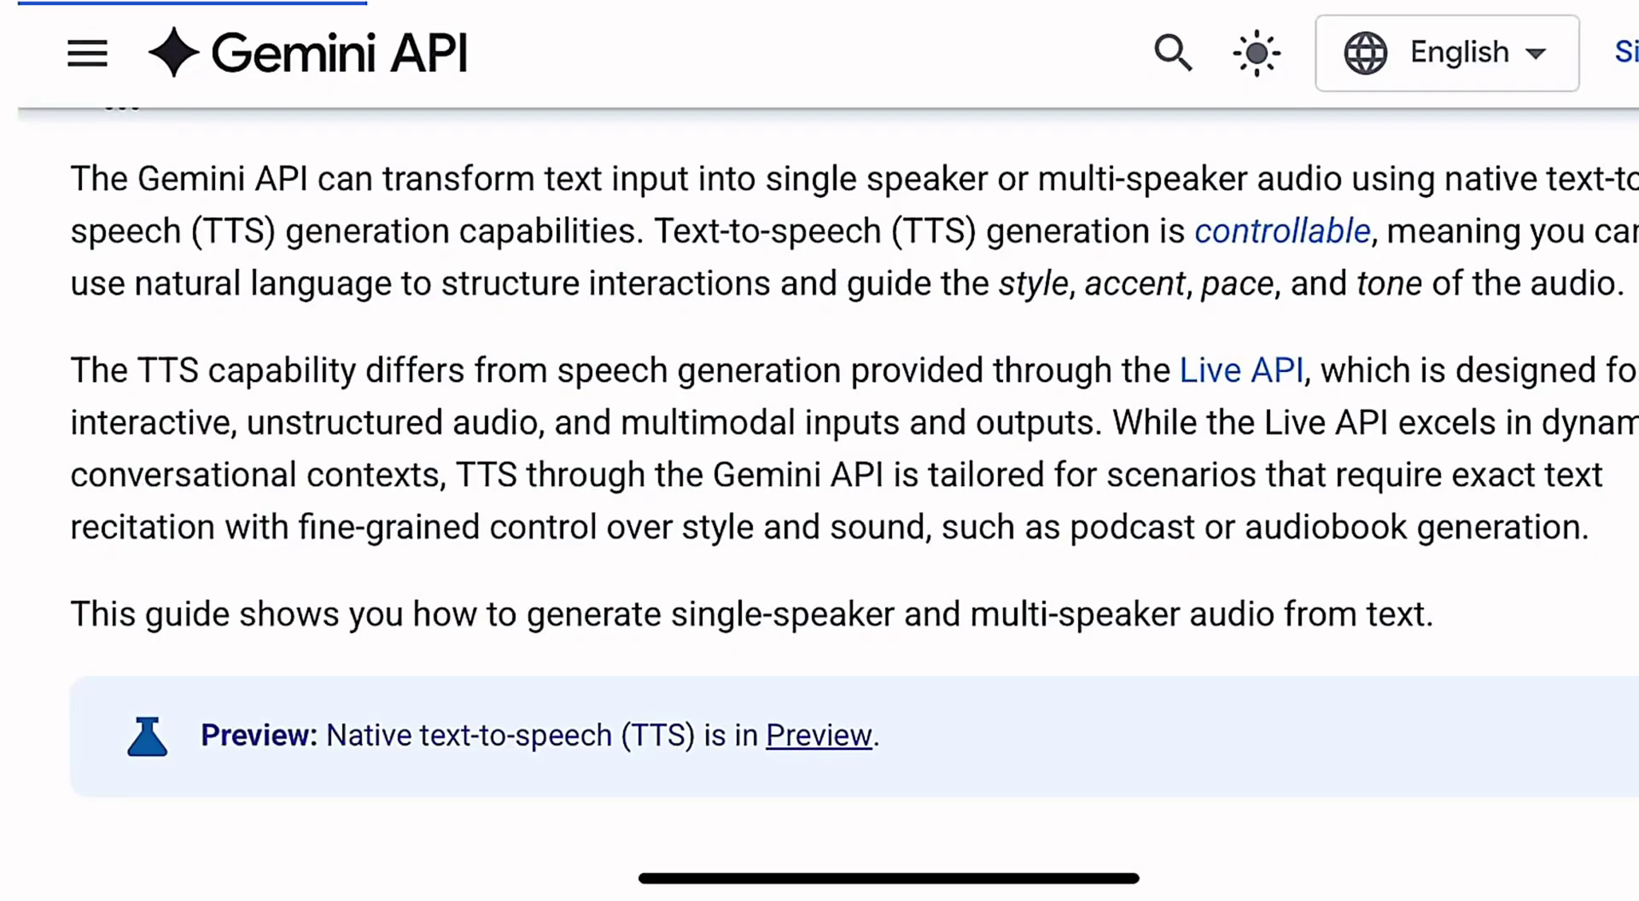
- Scroll down the Gemini text-to-speech guide to its table of voices
scroll(819, 495, down, 3)
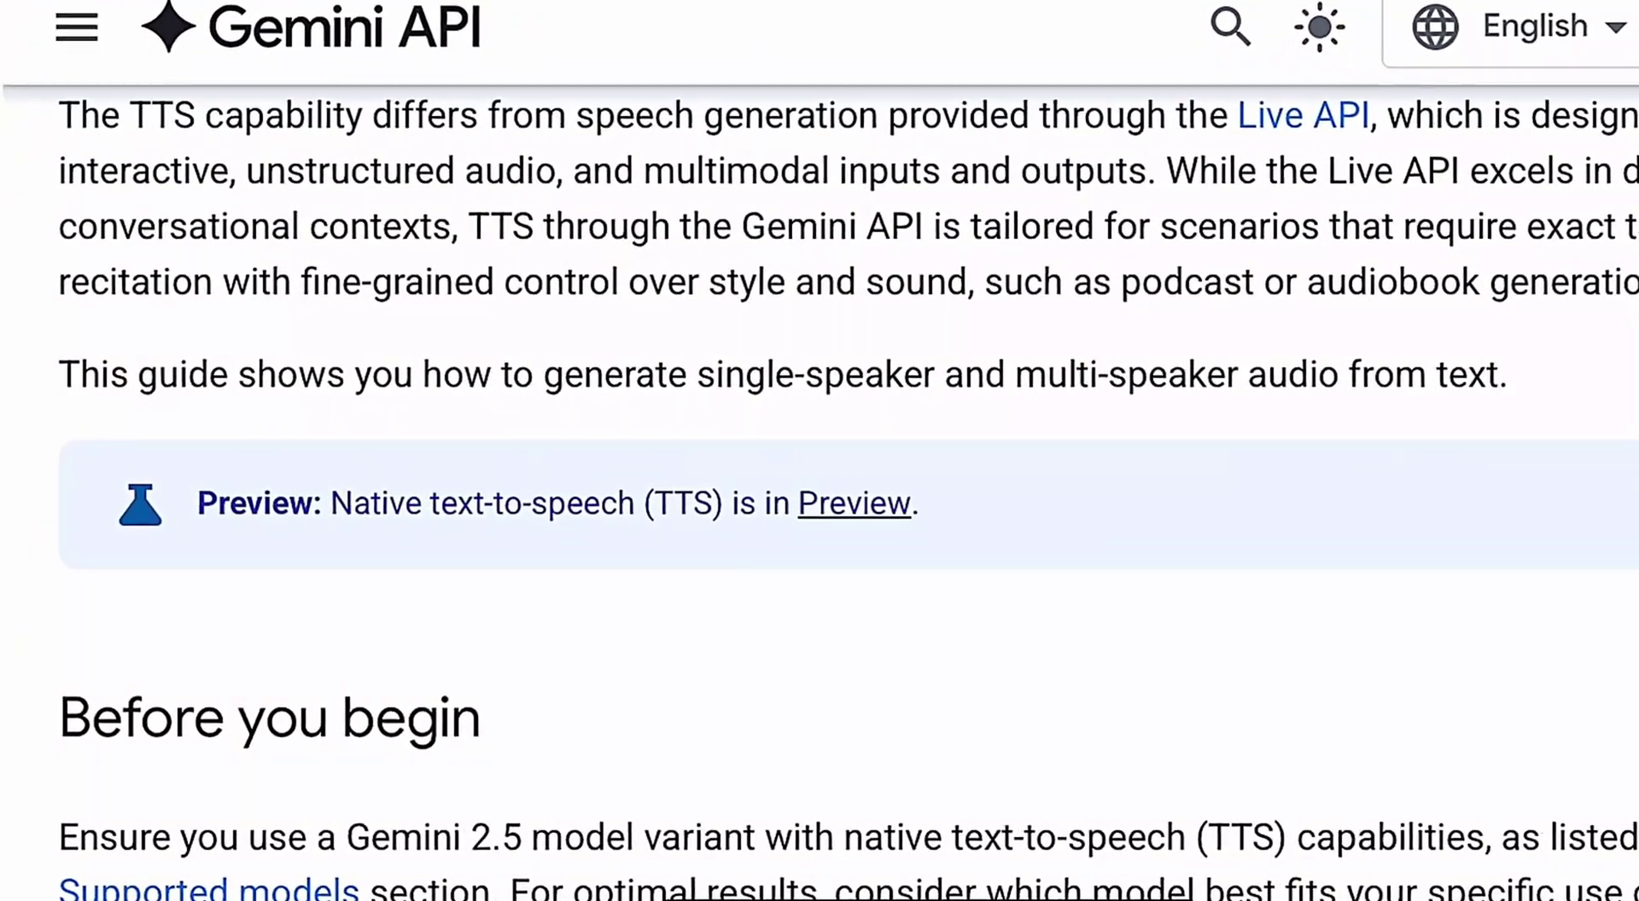
scroll(819, 451, down, 3)
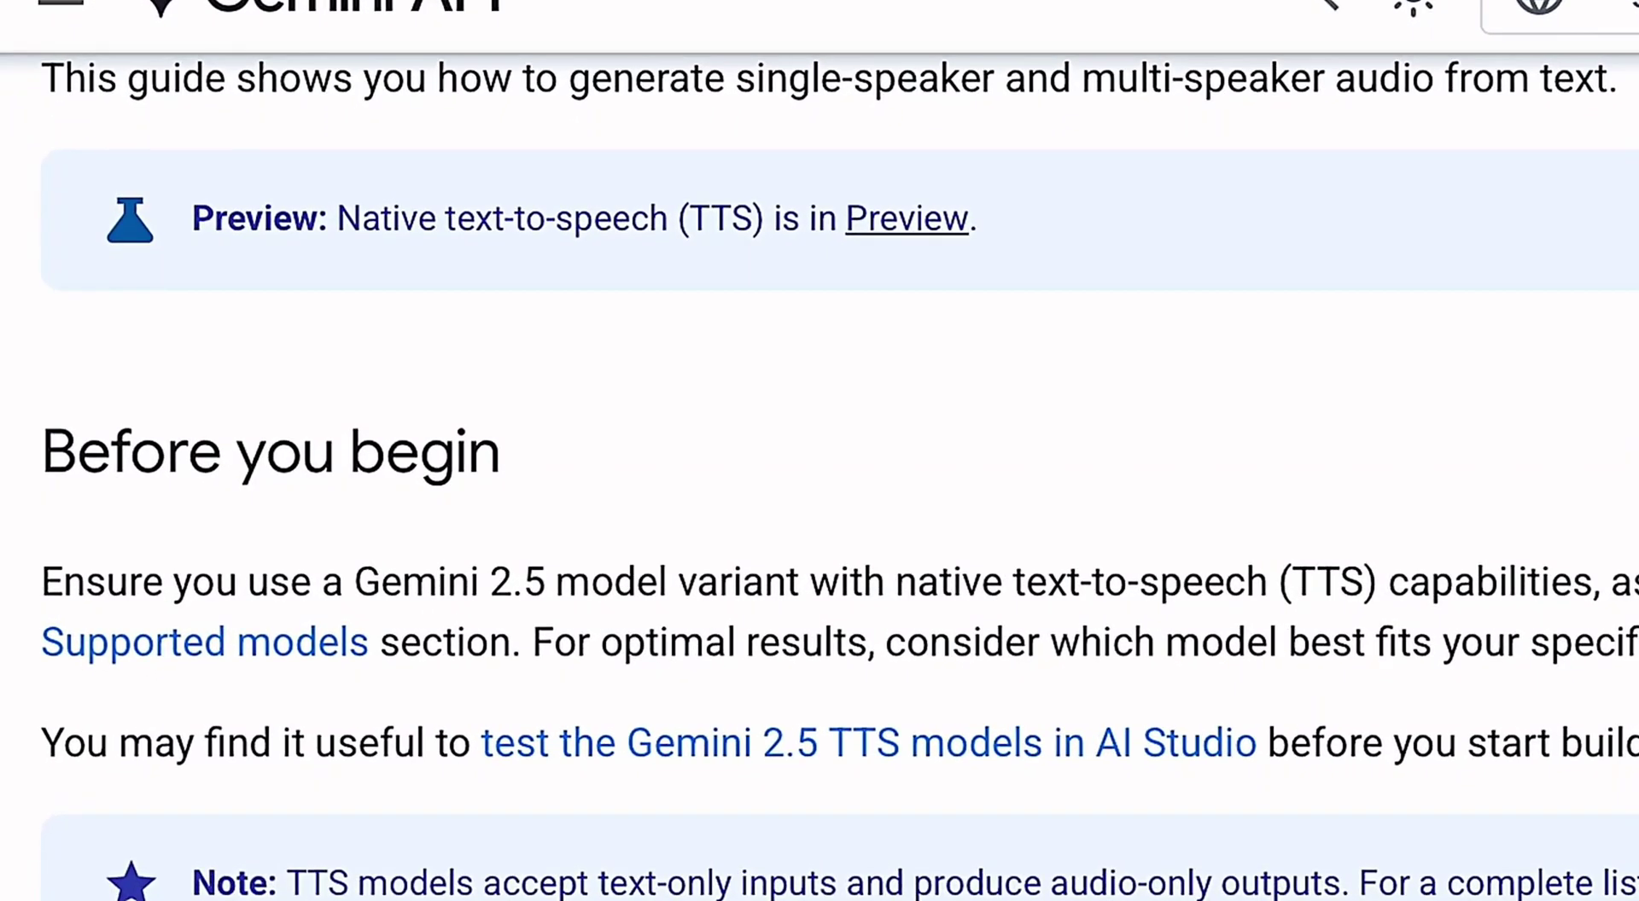
scroll(819, 451, down, 15)
scroll(820, 450, down, 3)
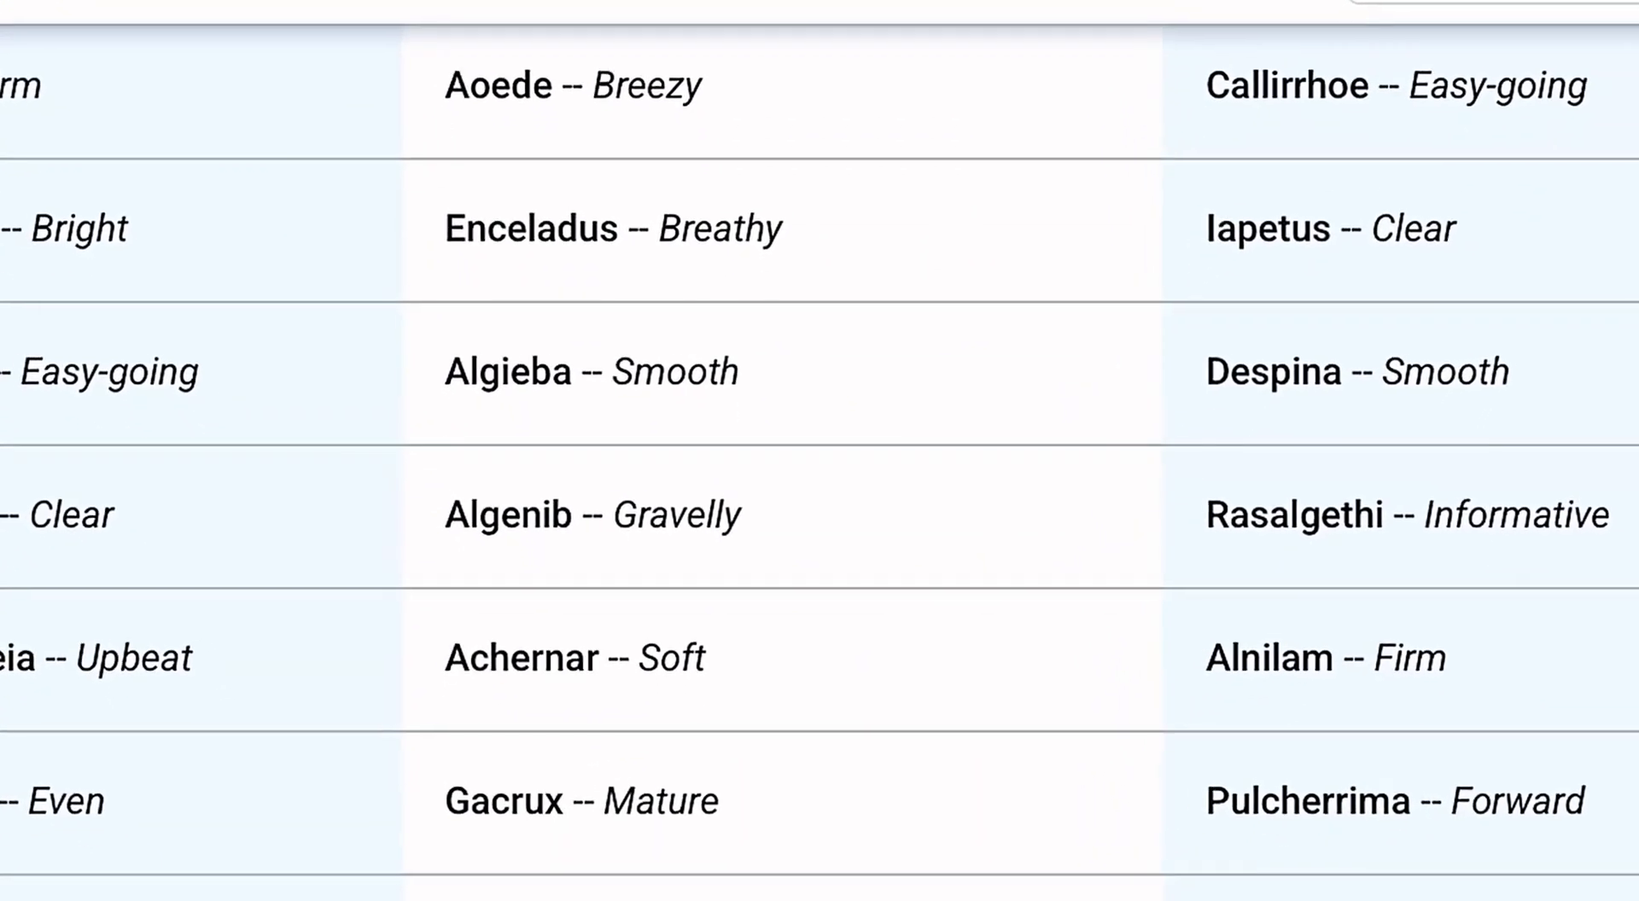
scroll(819, 451, down, 10)
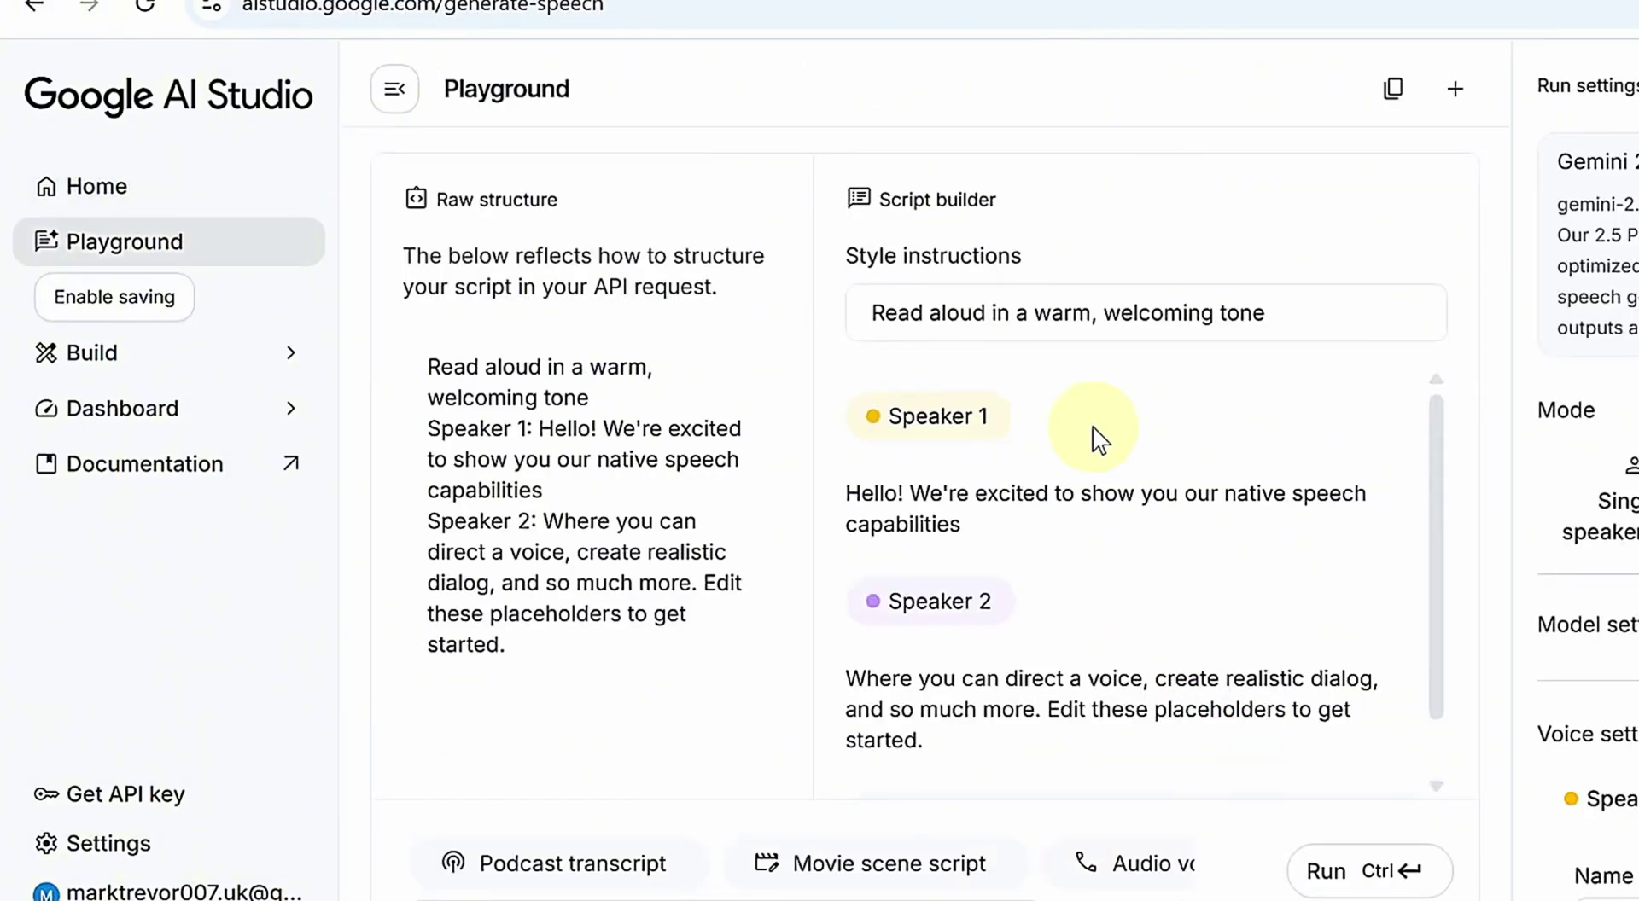
- Switch to single-speaker audio and paste the four-paragraph Statue of Liberty wig script into Text
click(1248, 479)
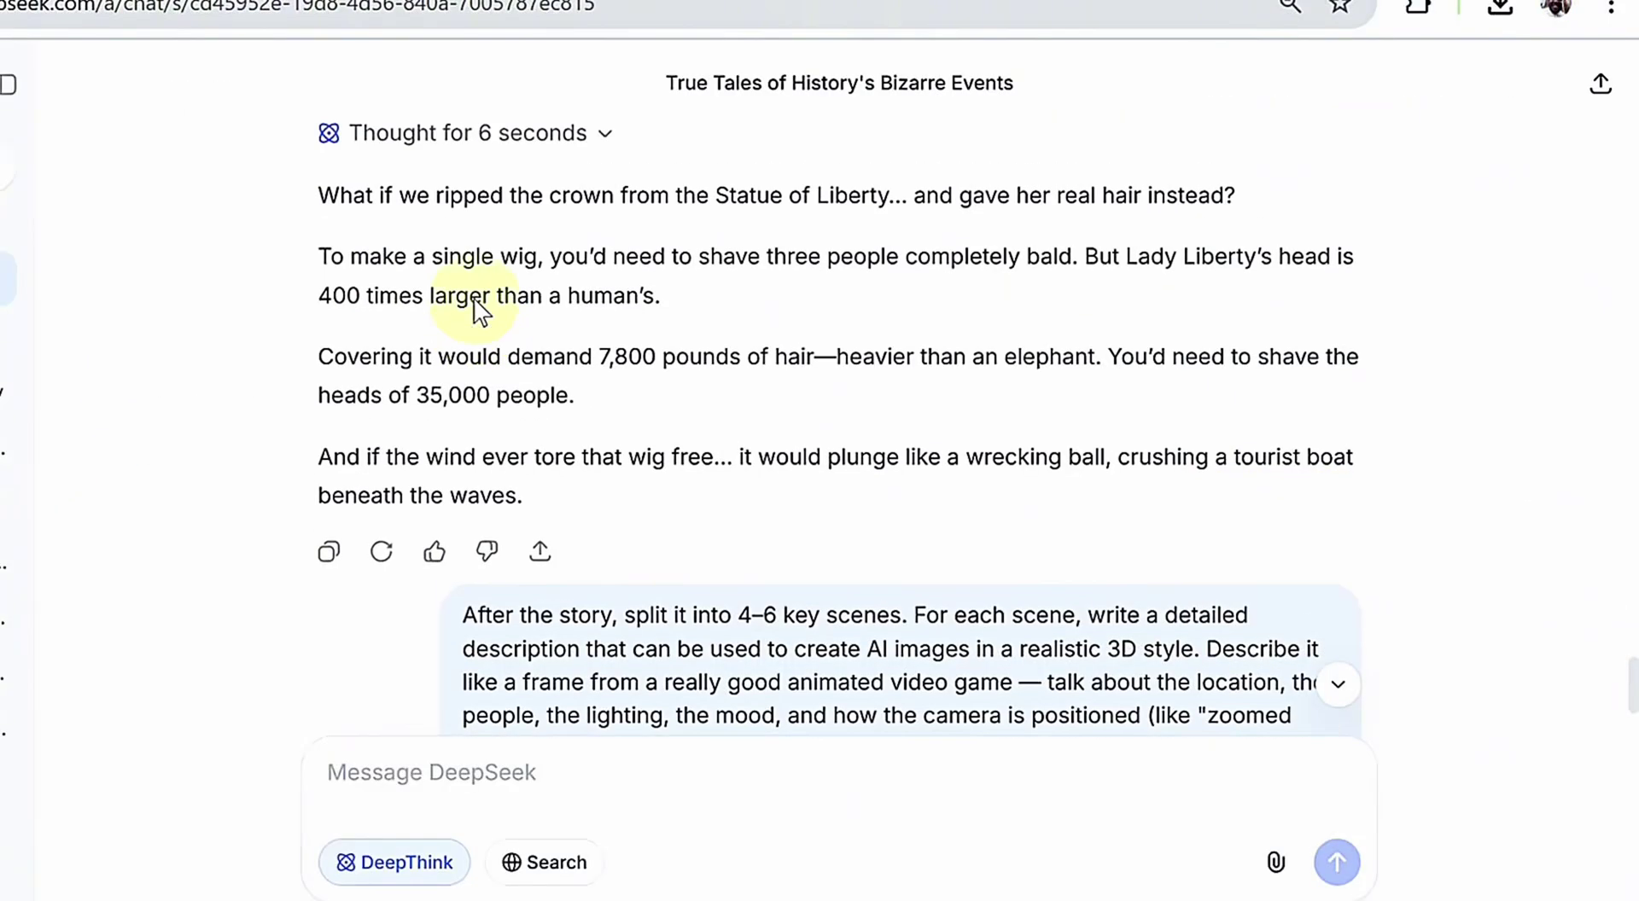
scroll(457, 304, up, 2)
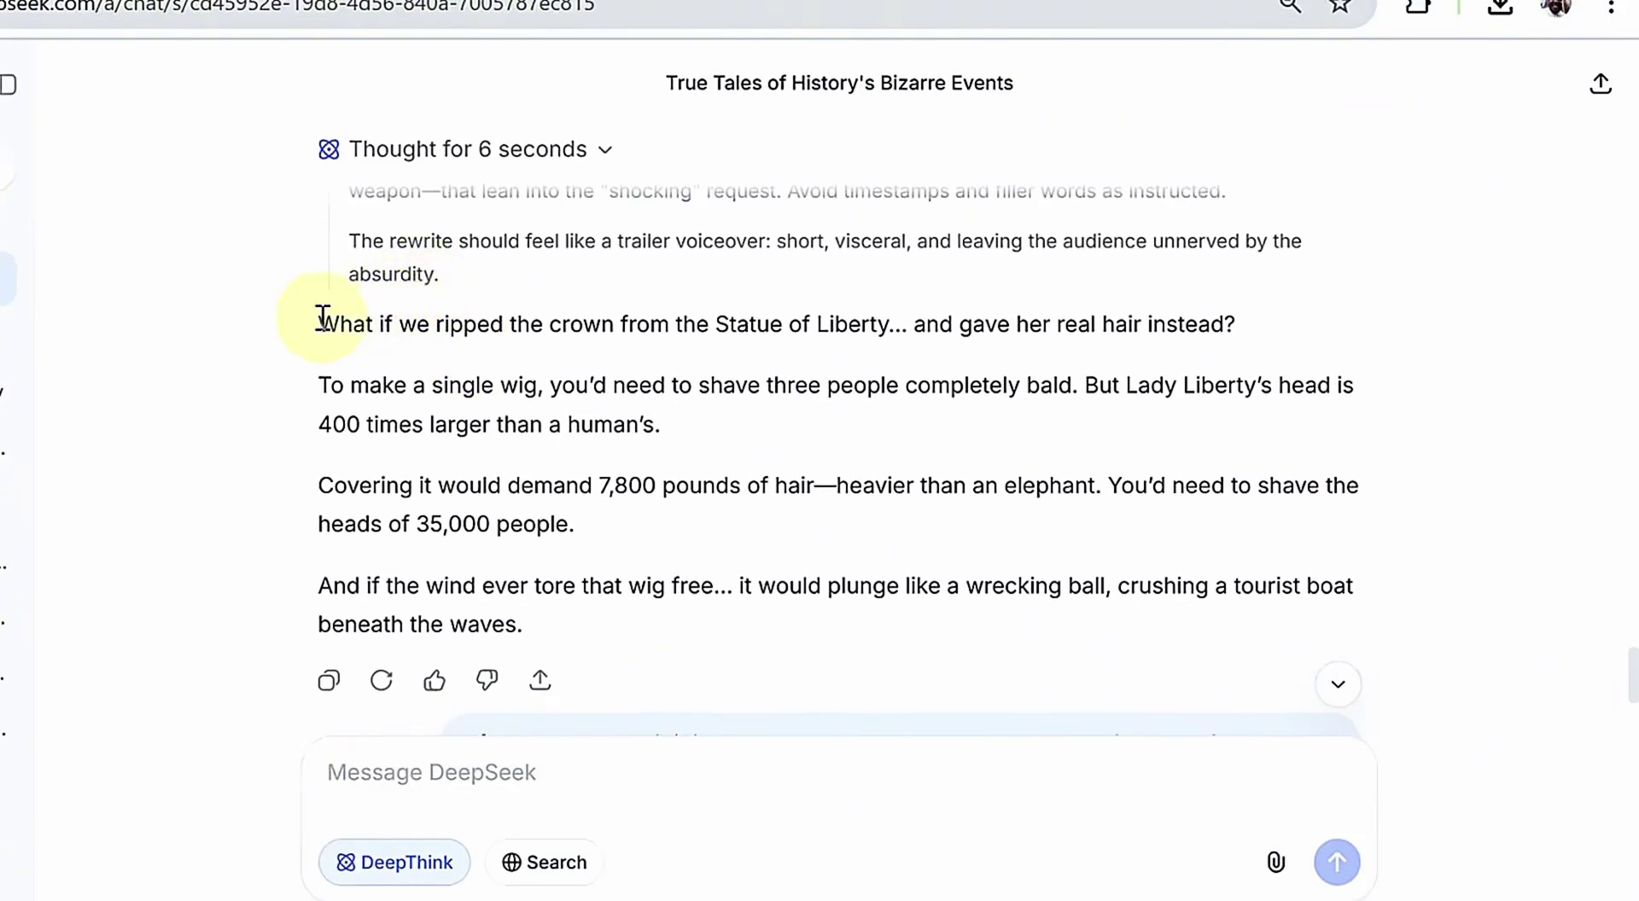
drag(330, 322, 567, 642)
drag(567, 642, 546, 632)
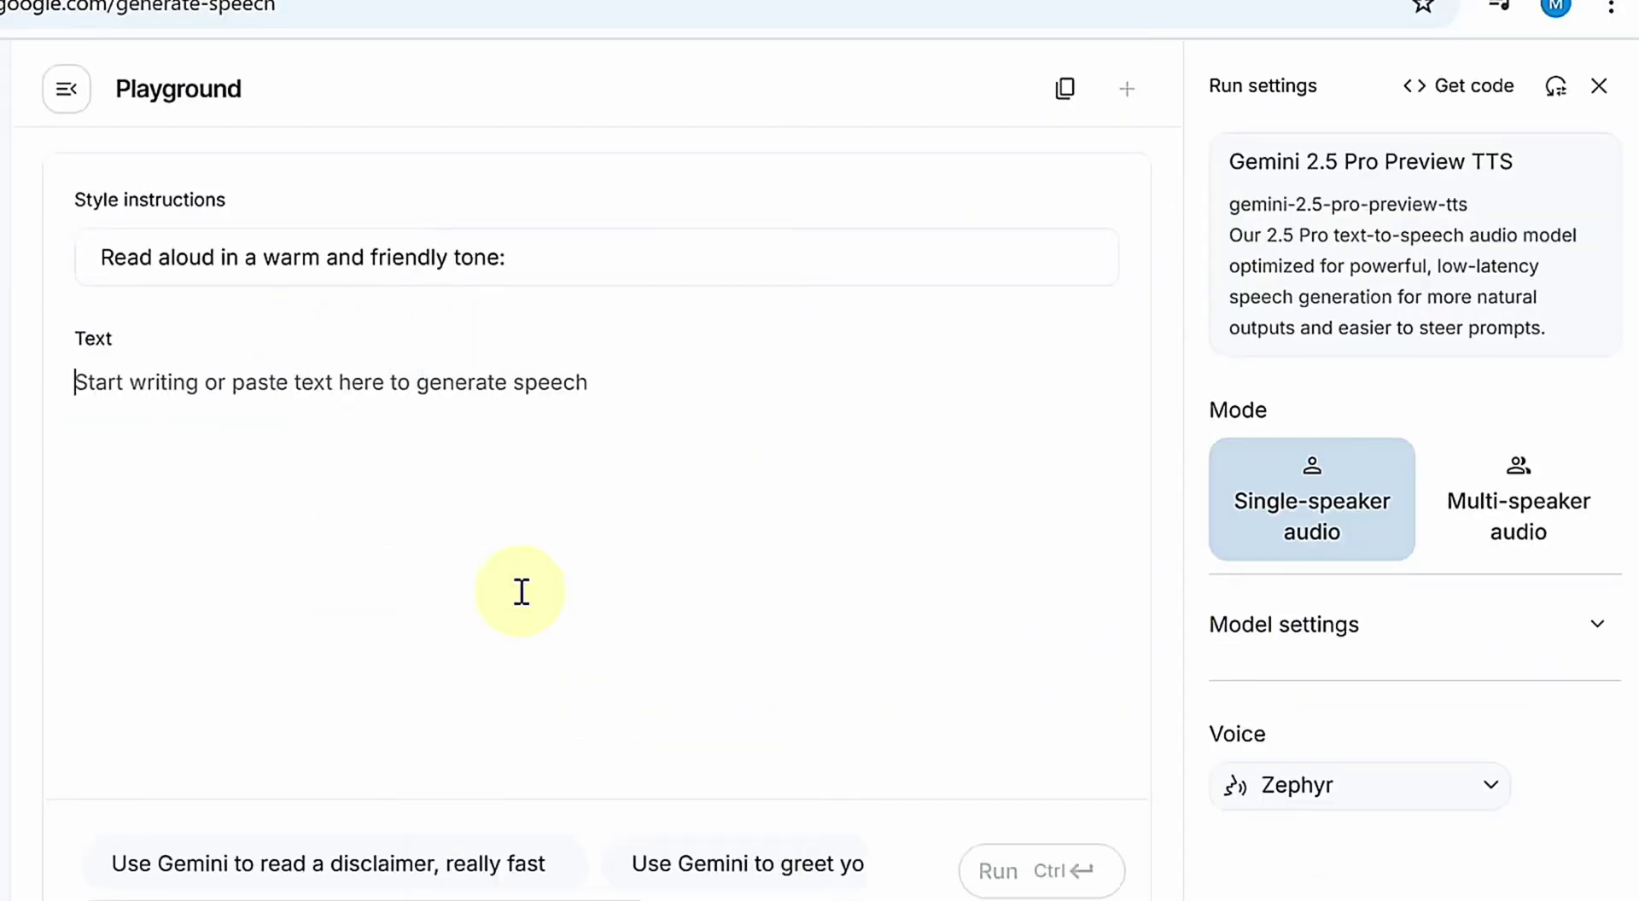
text(What if we ripped the crown from the Statue of Liberty... and gave her real hair instead?  To make a single wig, you’d need to shave three people completely bald. But Lady Liberty’s head is 400 times larger than a human’s.  Covering it would demand 7,800 pounds of hair—heavier than an elephant. You’d need to shave the heads of 35,000 people.  And if the wind ever tore that wig free... it would plunge like a wrecking ball, crushing a tourist boat beneath the waves.)
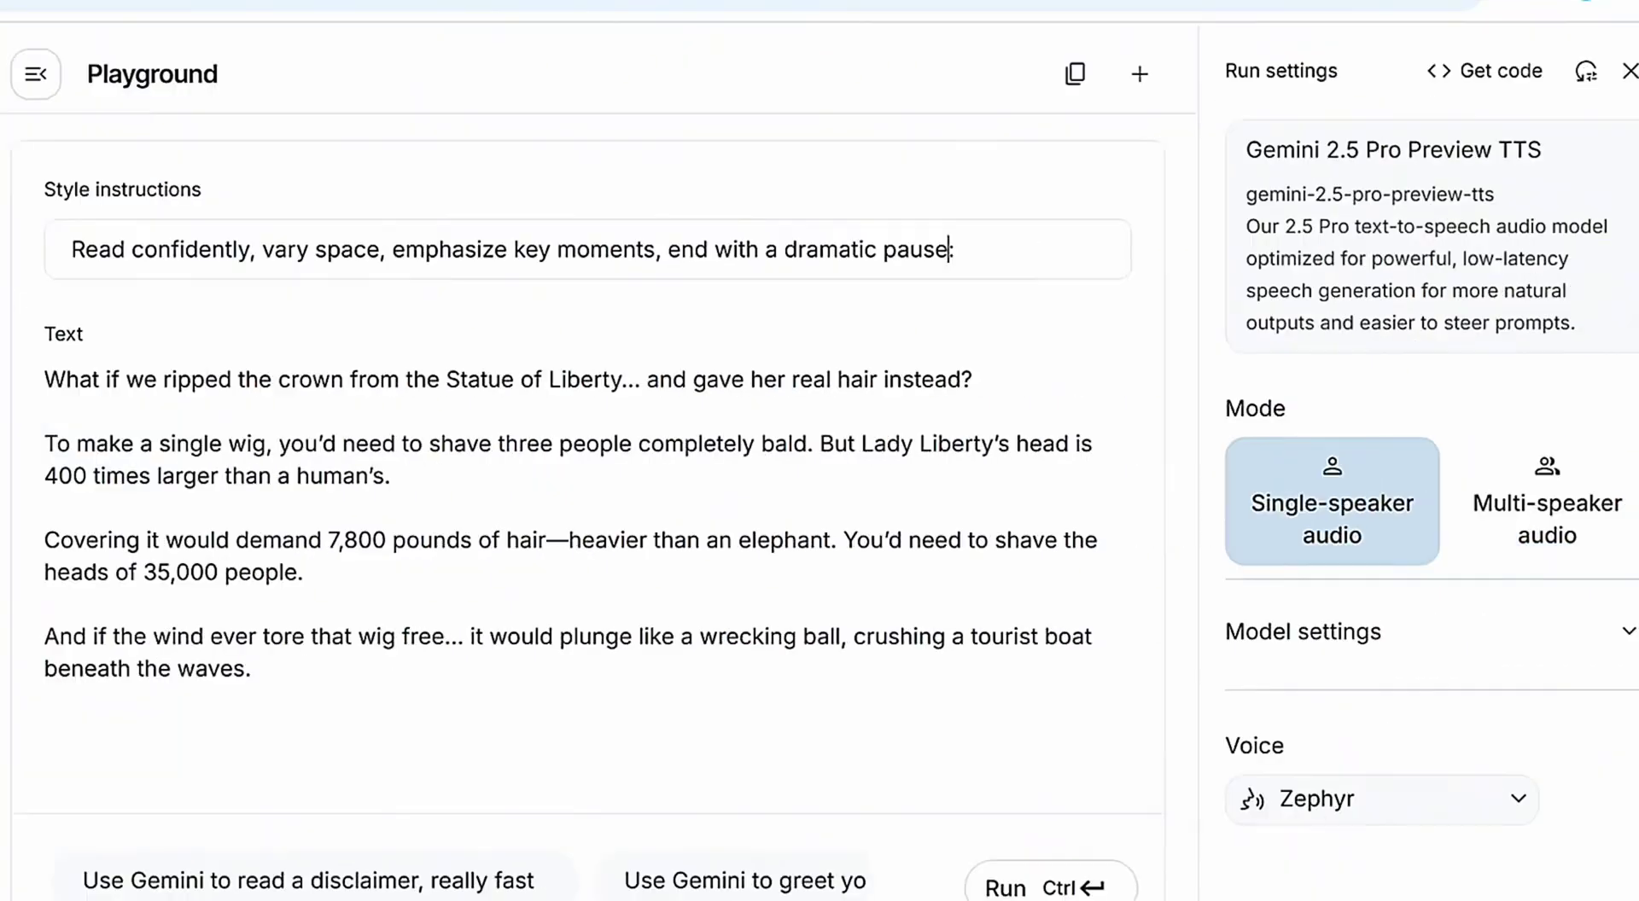
- Pick Umbriel instead of Zephyr from the Voice dropdown list
click(1518, 802)
scroll(1366, 598, down, 12)
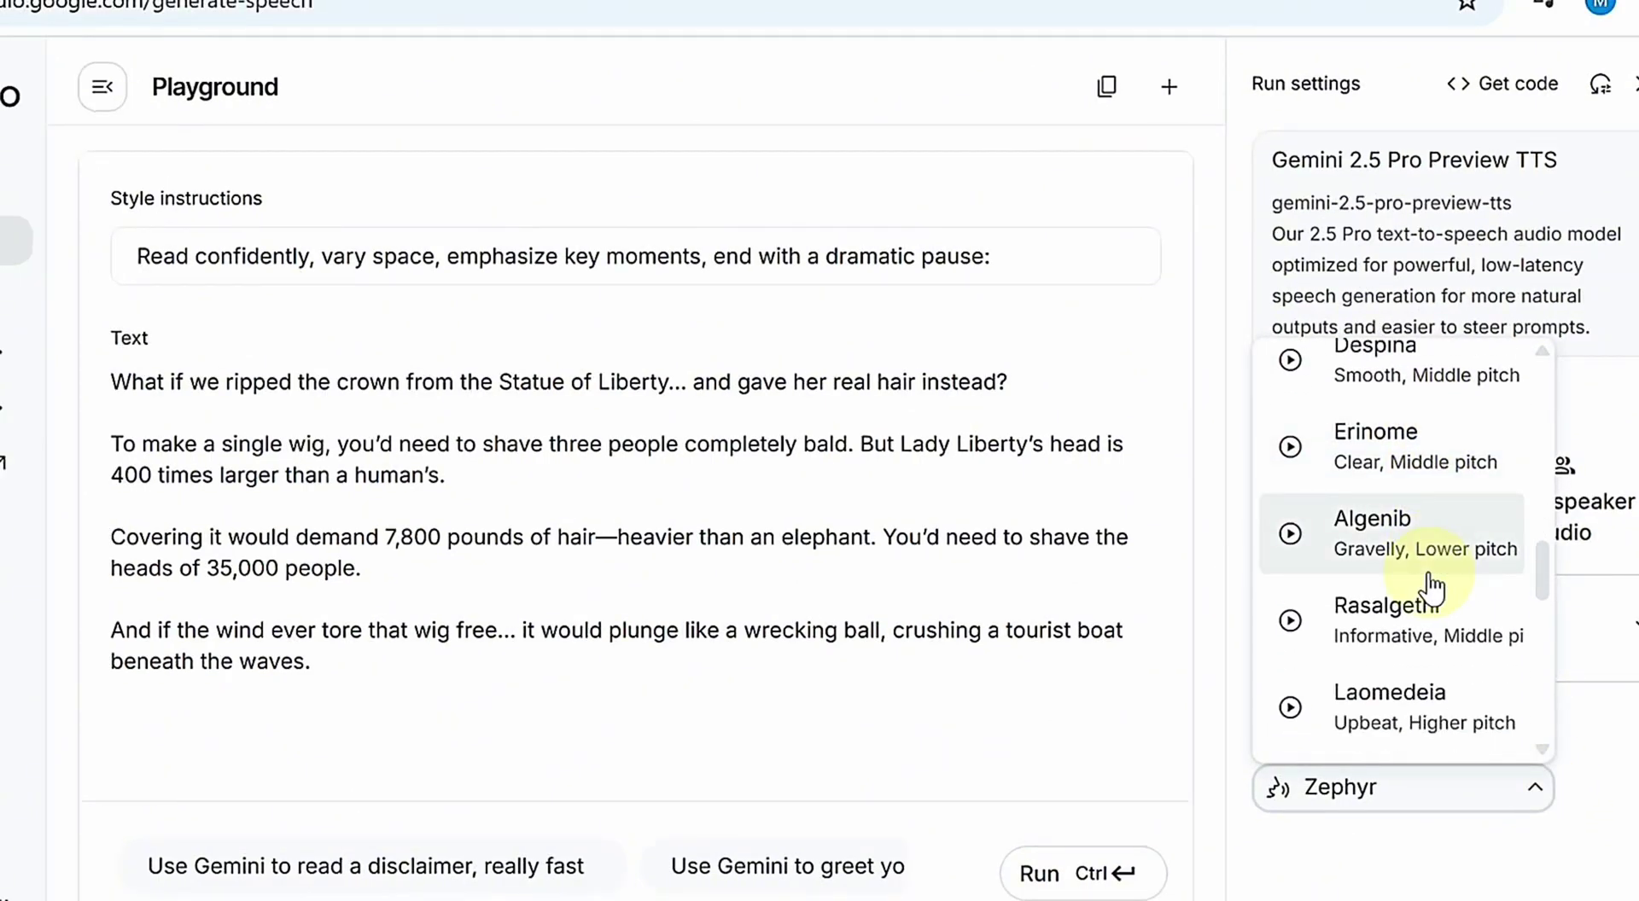
scroll(1332, 512, up, 4)
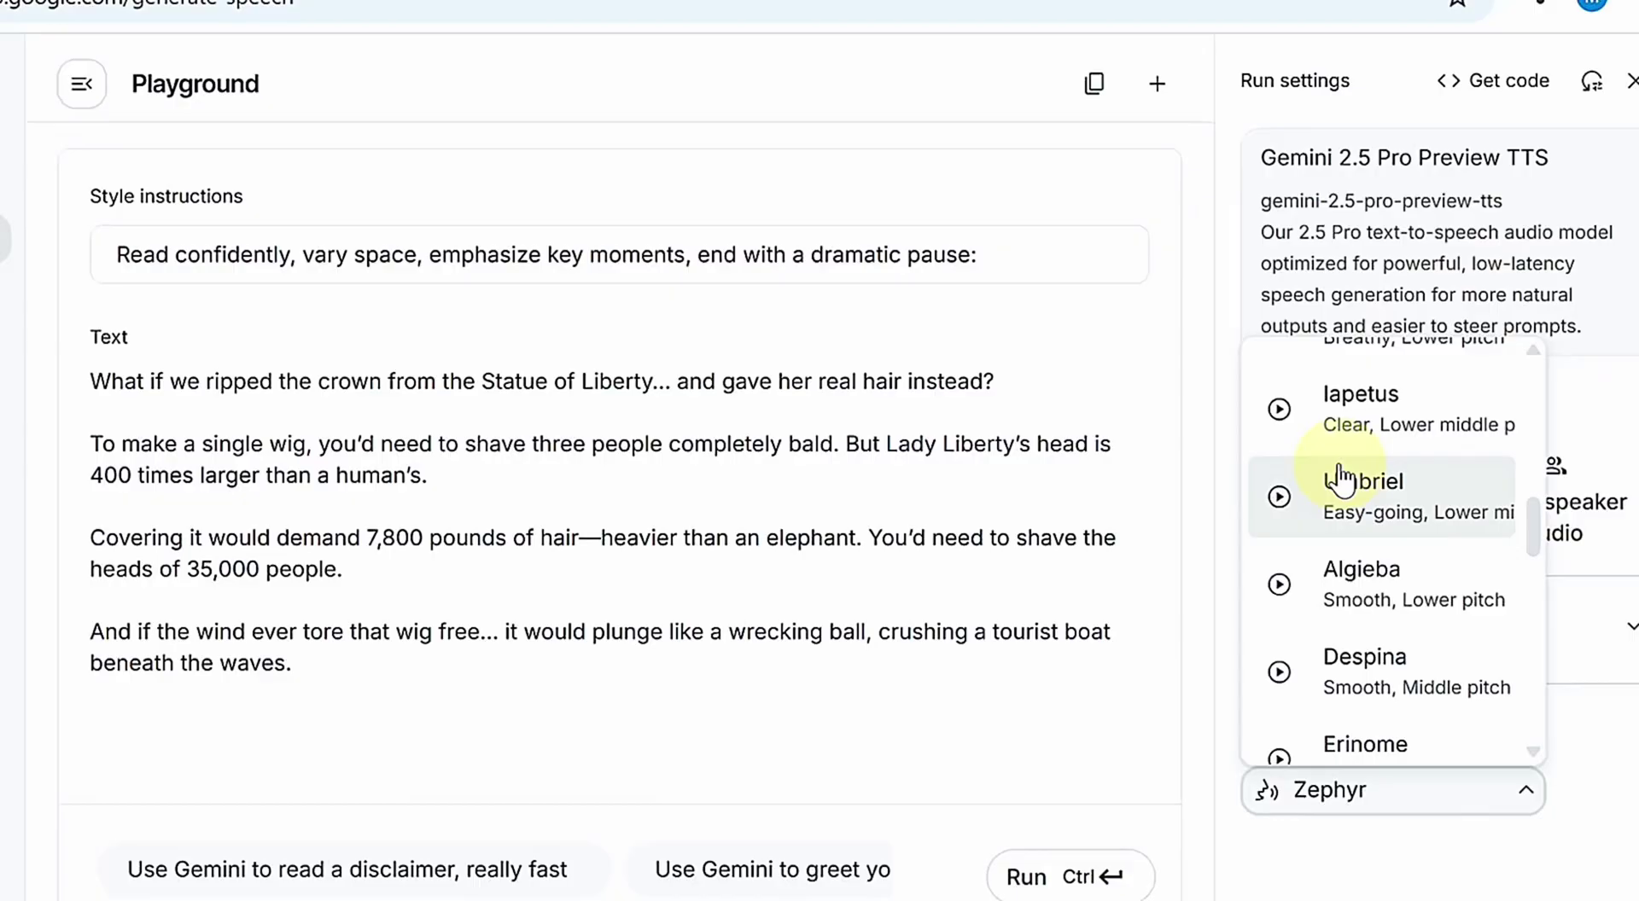
click(1343, 488)
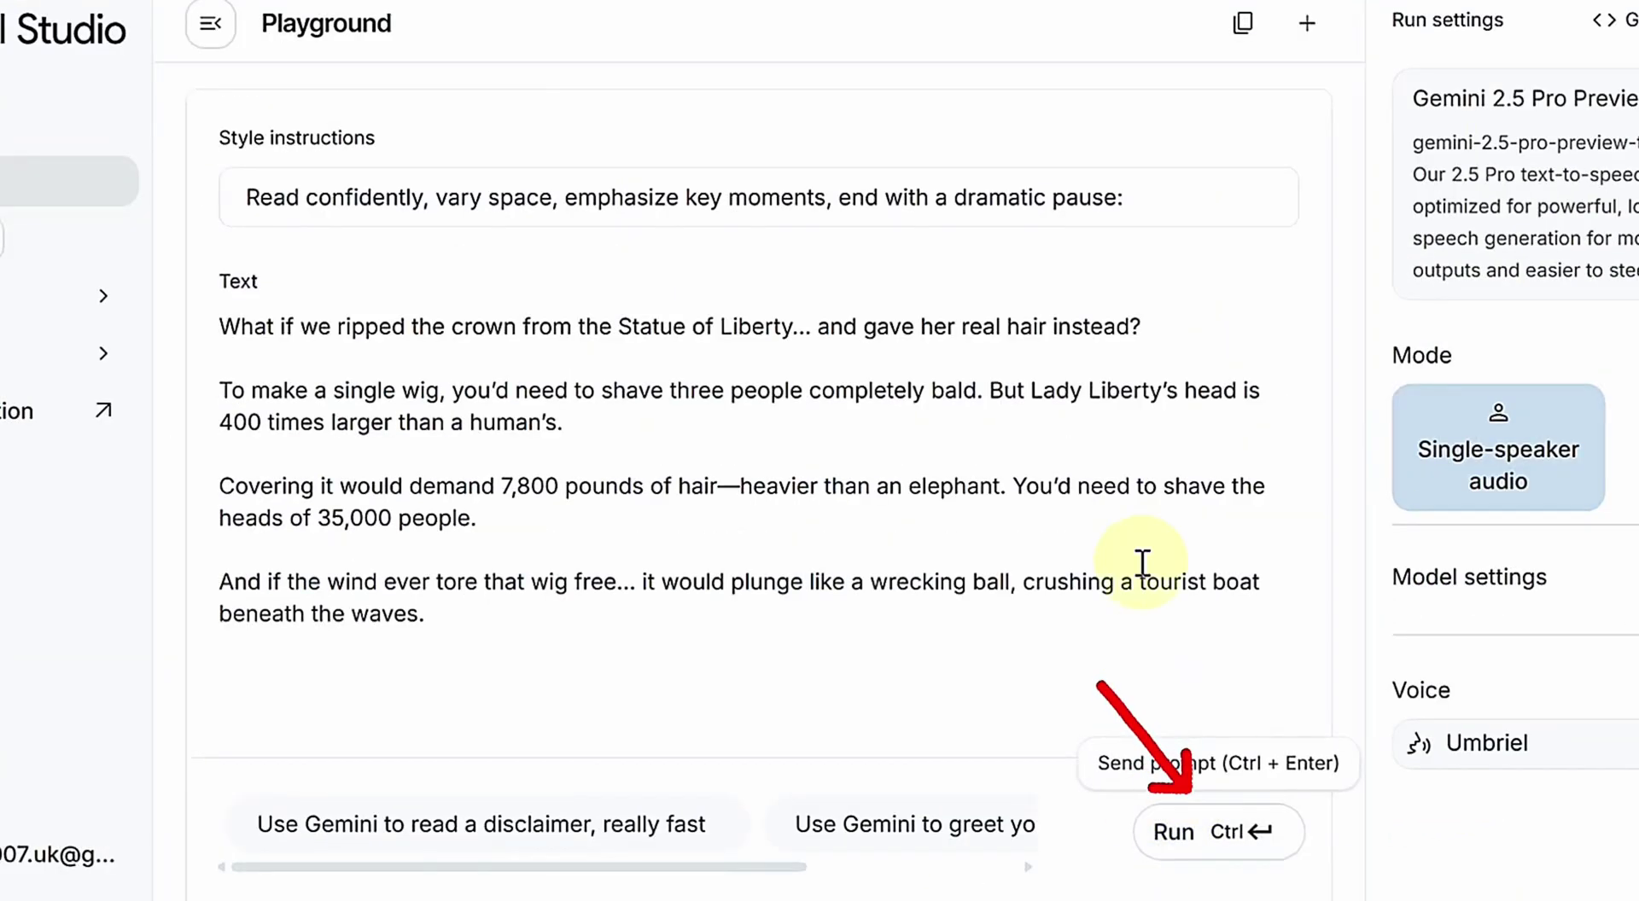
- Generate the 34-second Umbriel narration and download it as download.wav
click(1194, 840)
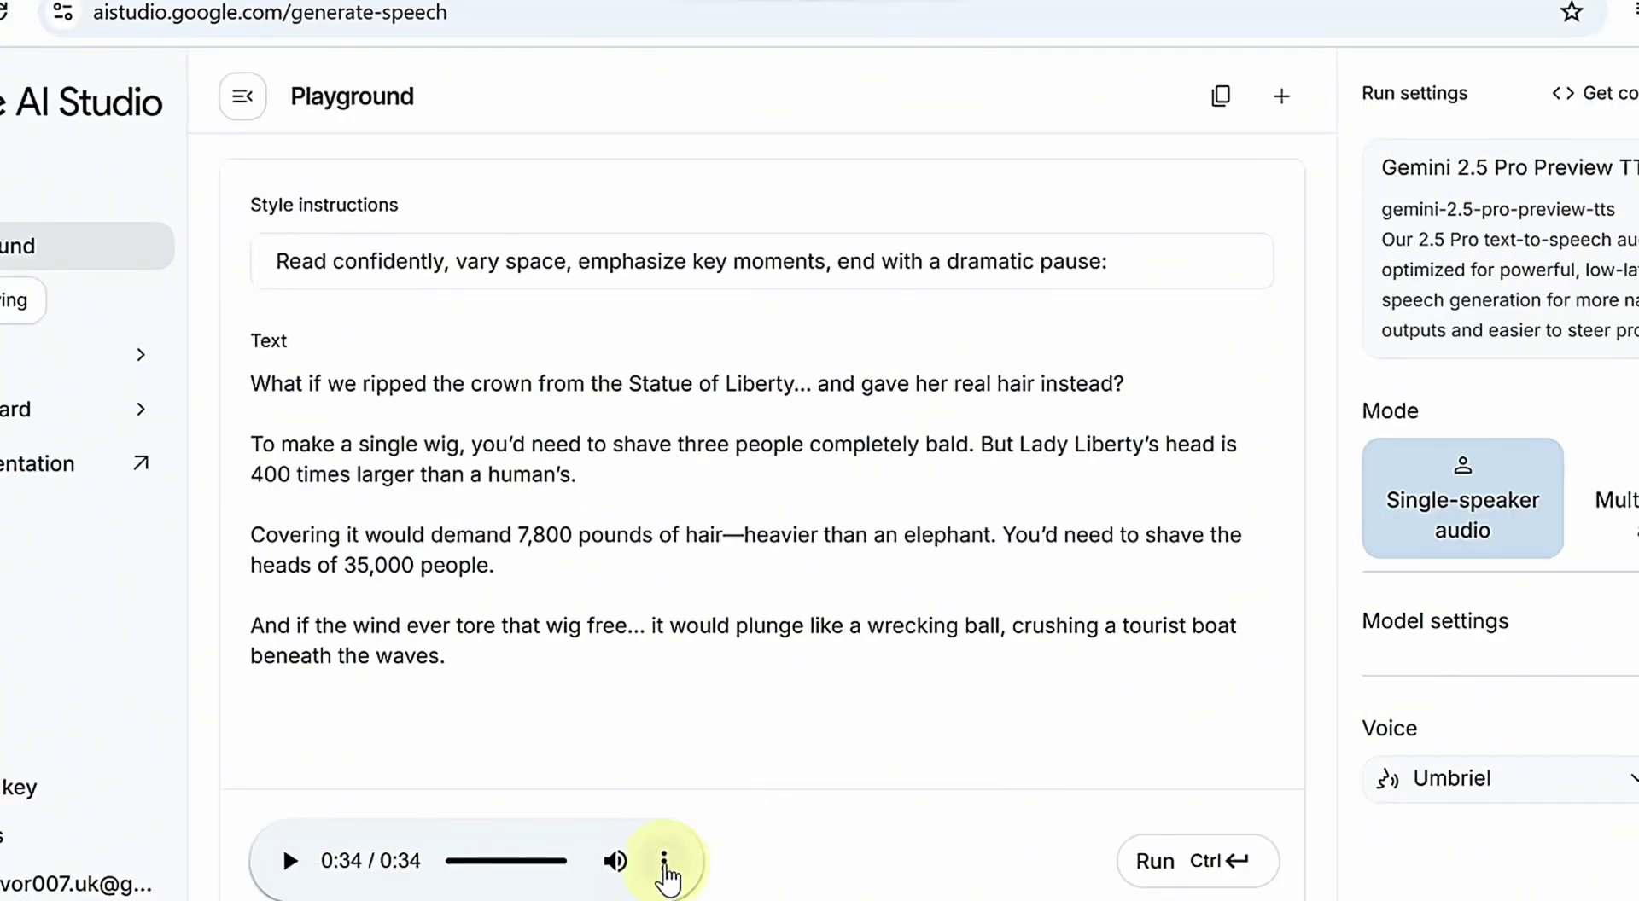
click(663, 863)
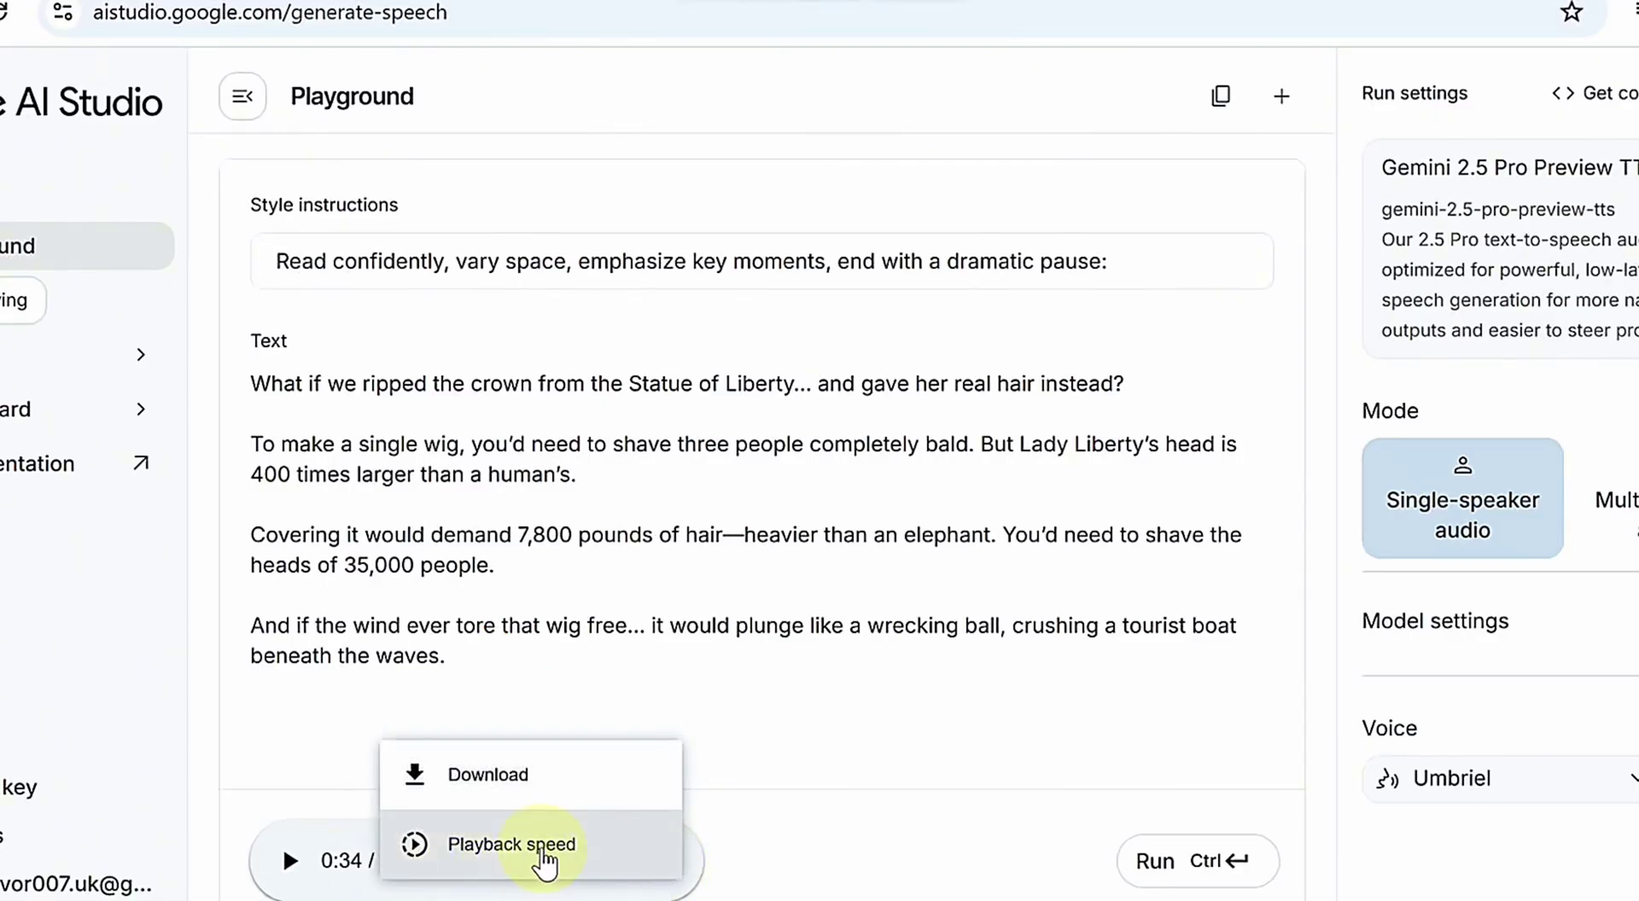
click(580, 785)
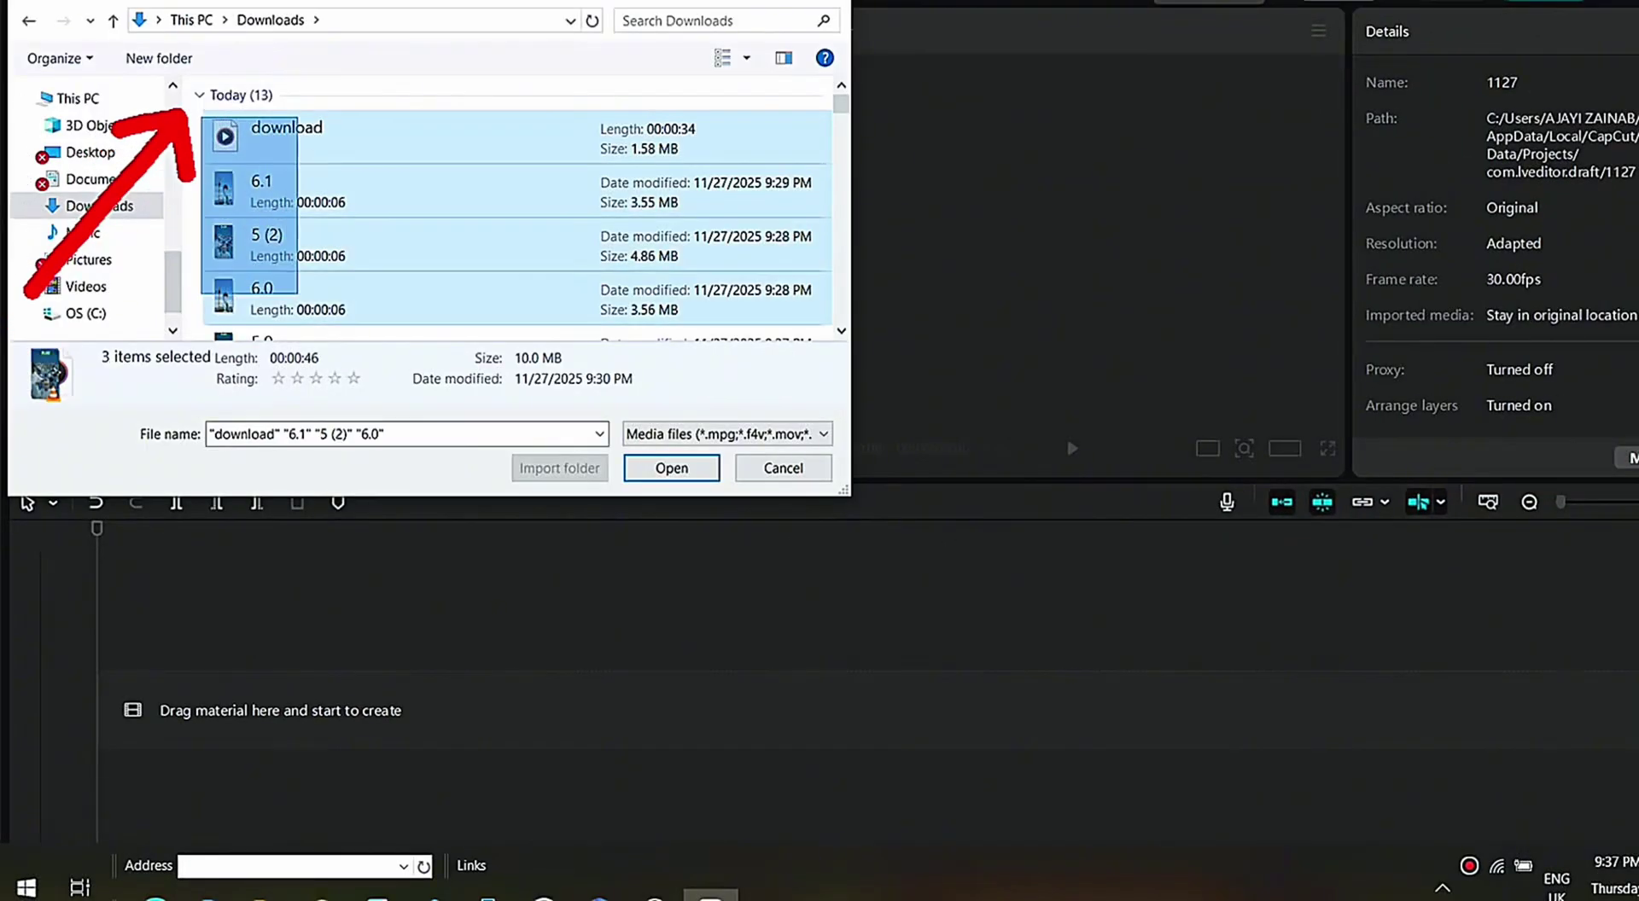
- Select all the video clips and the voiceover audio for import into CapCut
key(shift+Down)
key(shift+Down)
key(shift+Down)
key(shift+Down)
key(shift+Down)
key(shift+Down)
key(shift+Down)
key(shift+Down)
key(shift+Down)
key(shift+Down)
key(shift+Down)
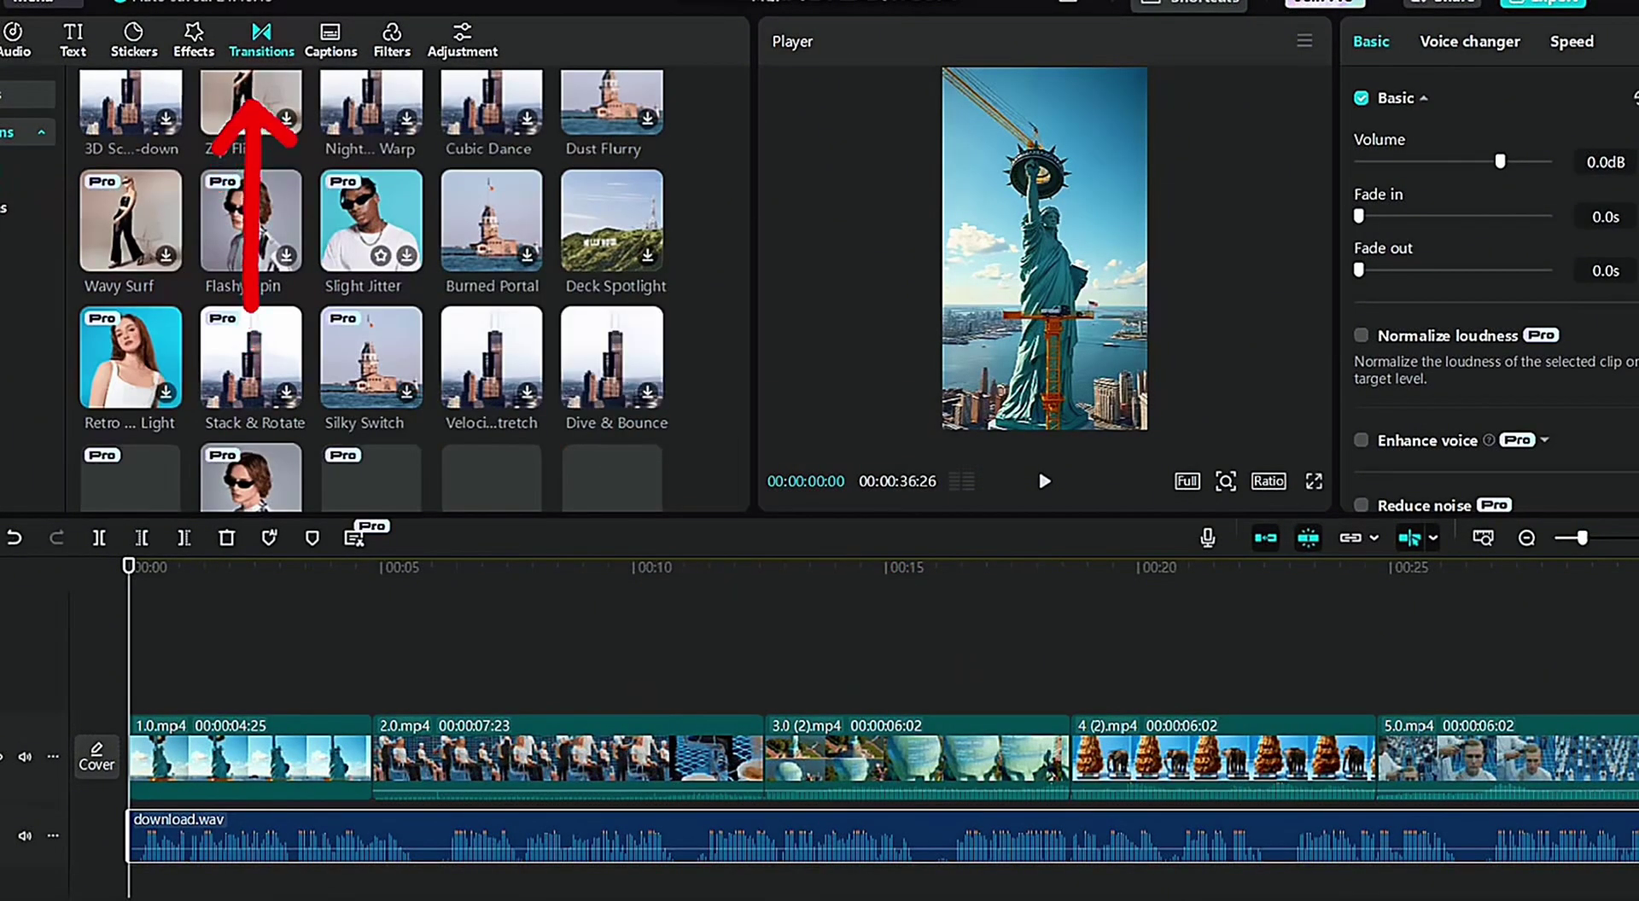
scroll(410, 290, down, 3)
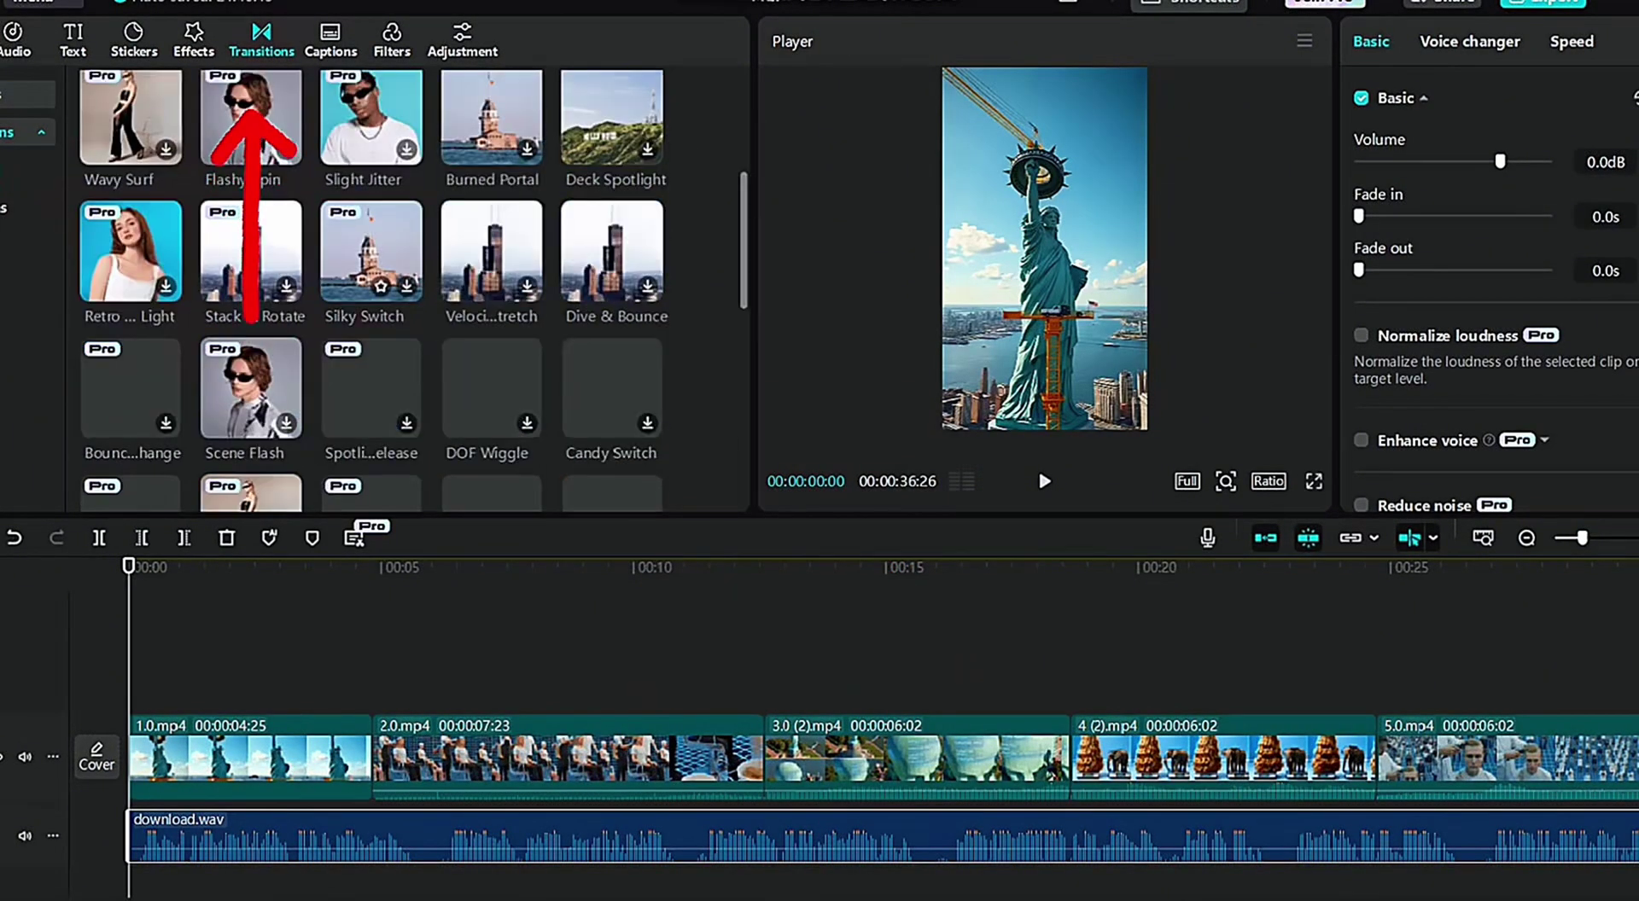
scroll(409, 291, down, 2)
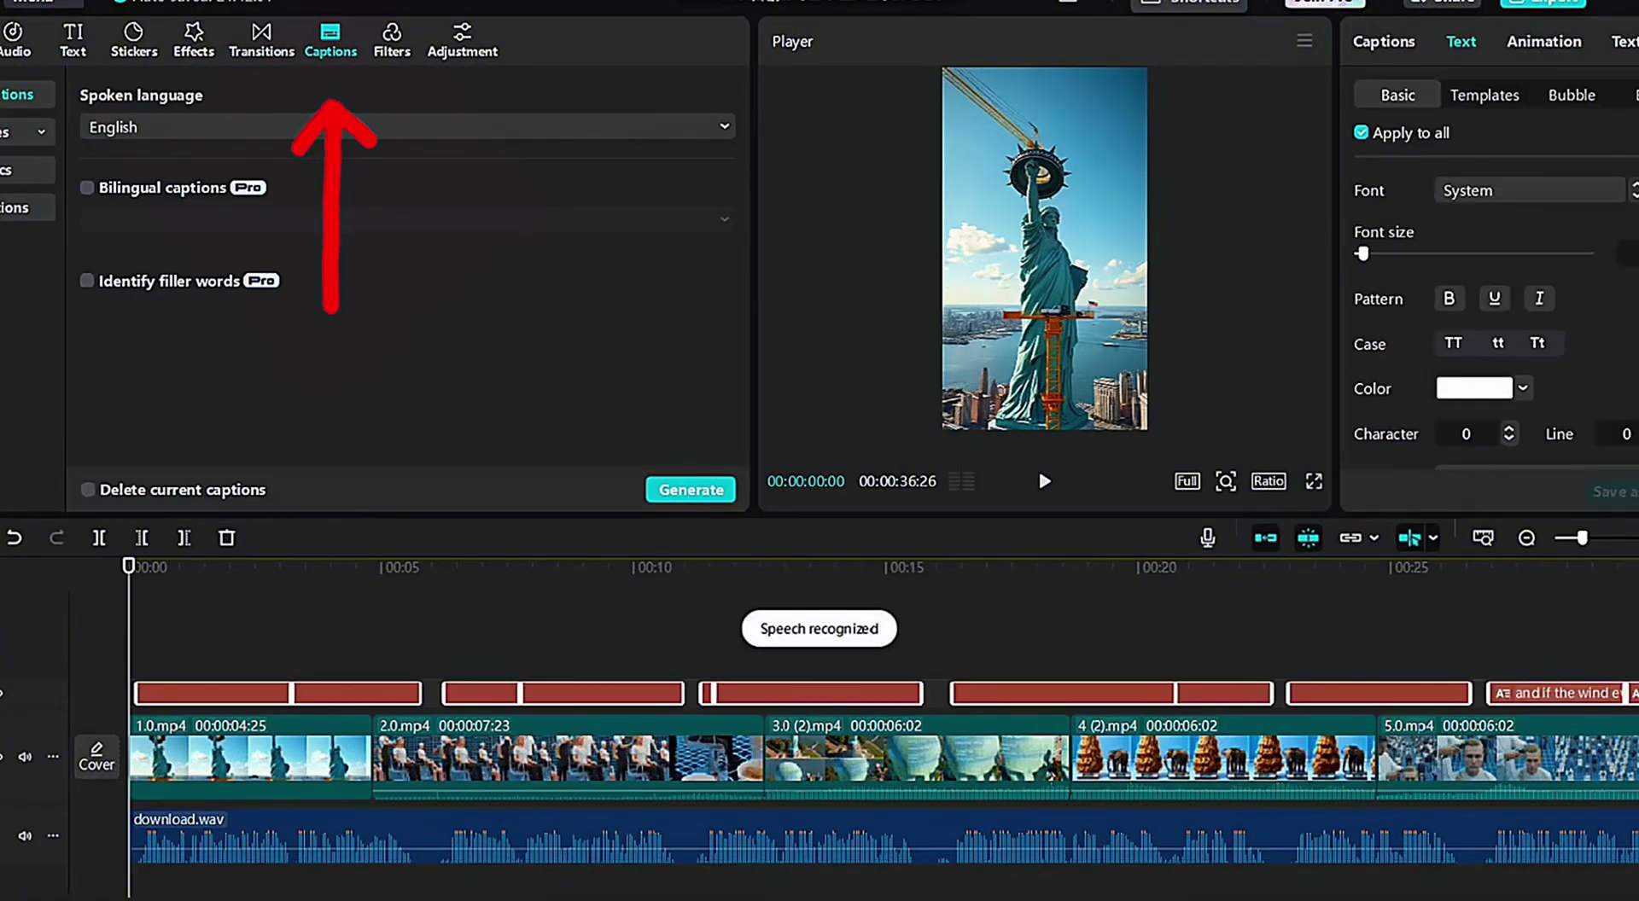
- Preview the edit, switch the aspect ratio to 9:16, and bring up the 4K export settings
click(1040, 474)
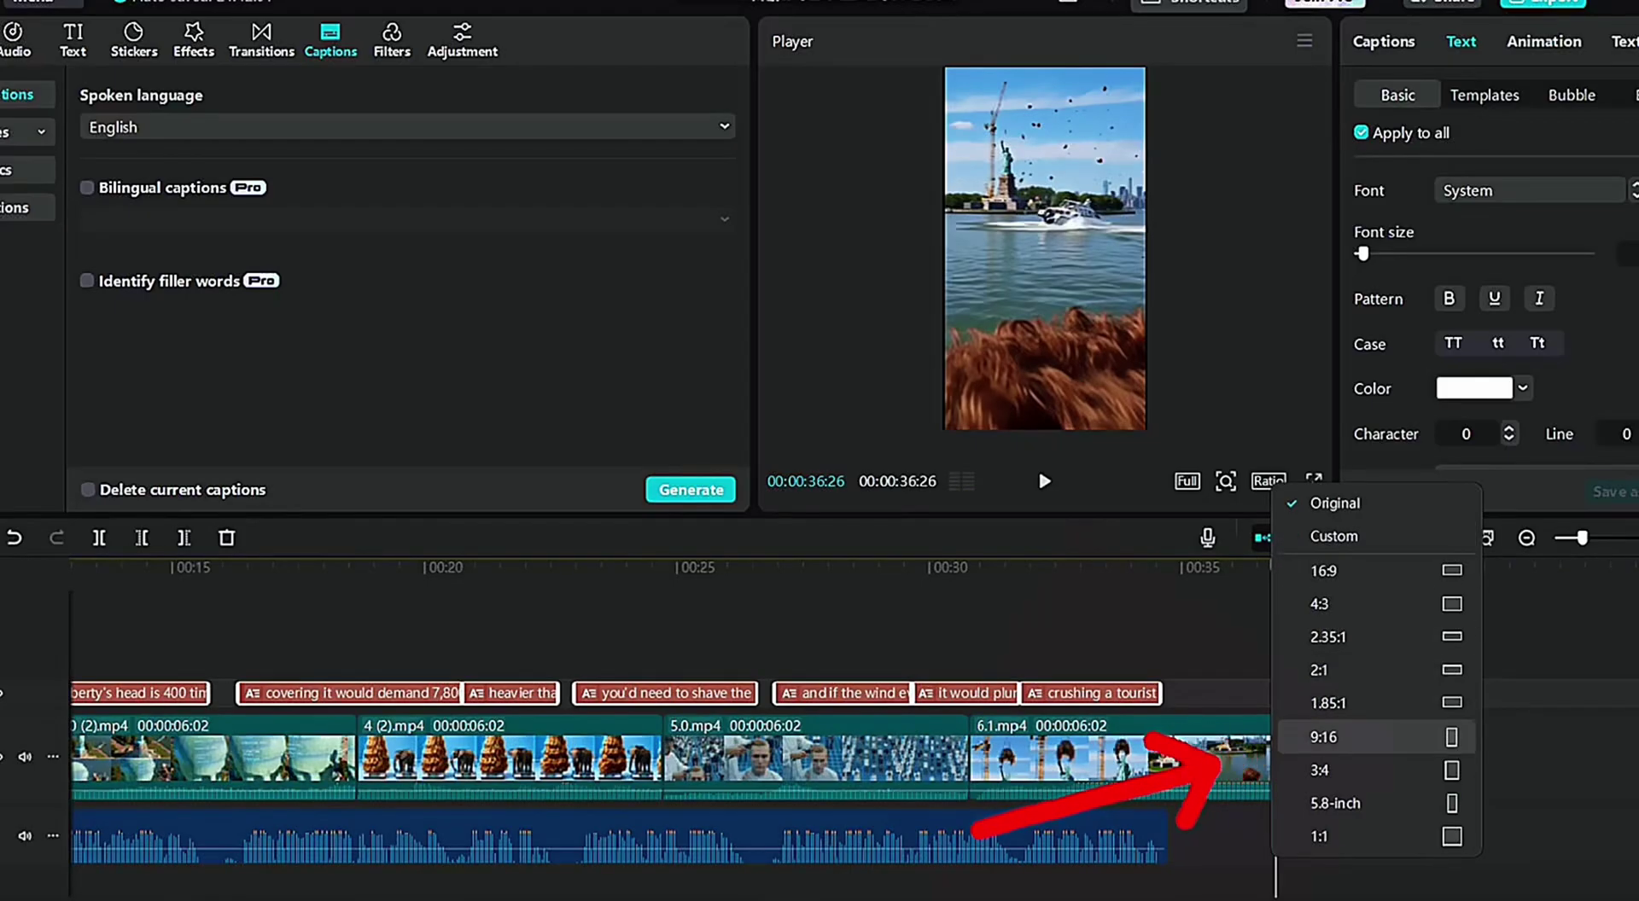
click(1319, 737)
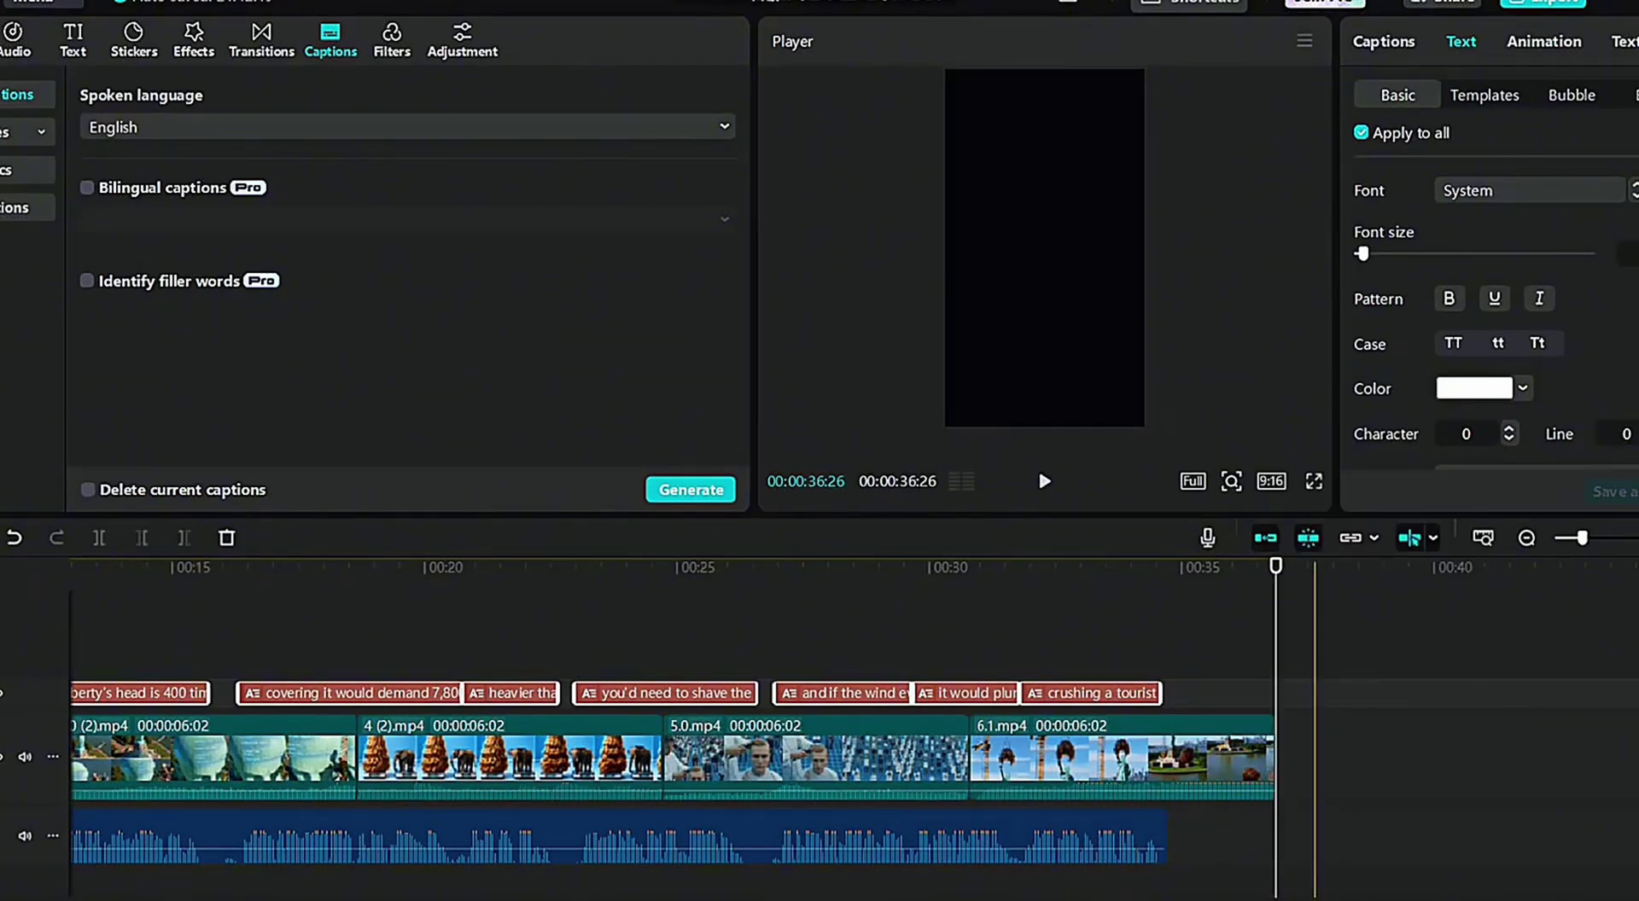
key(ctrl+e)
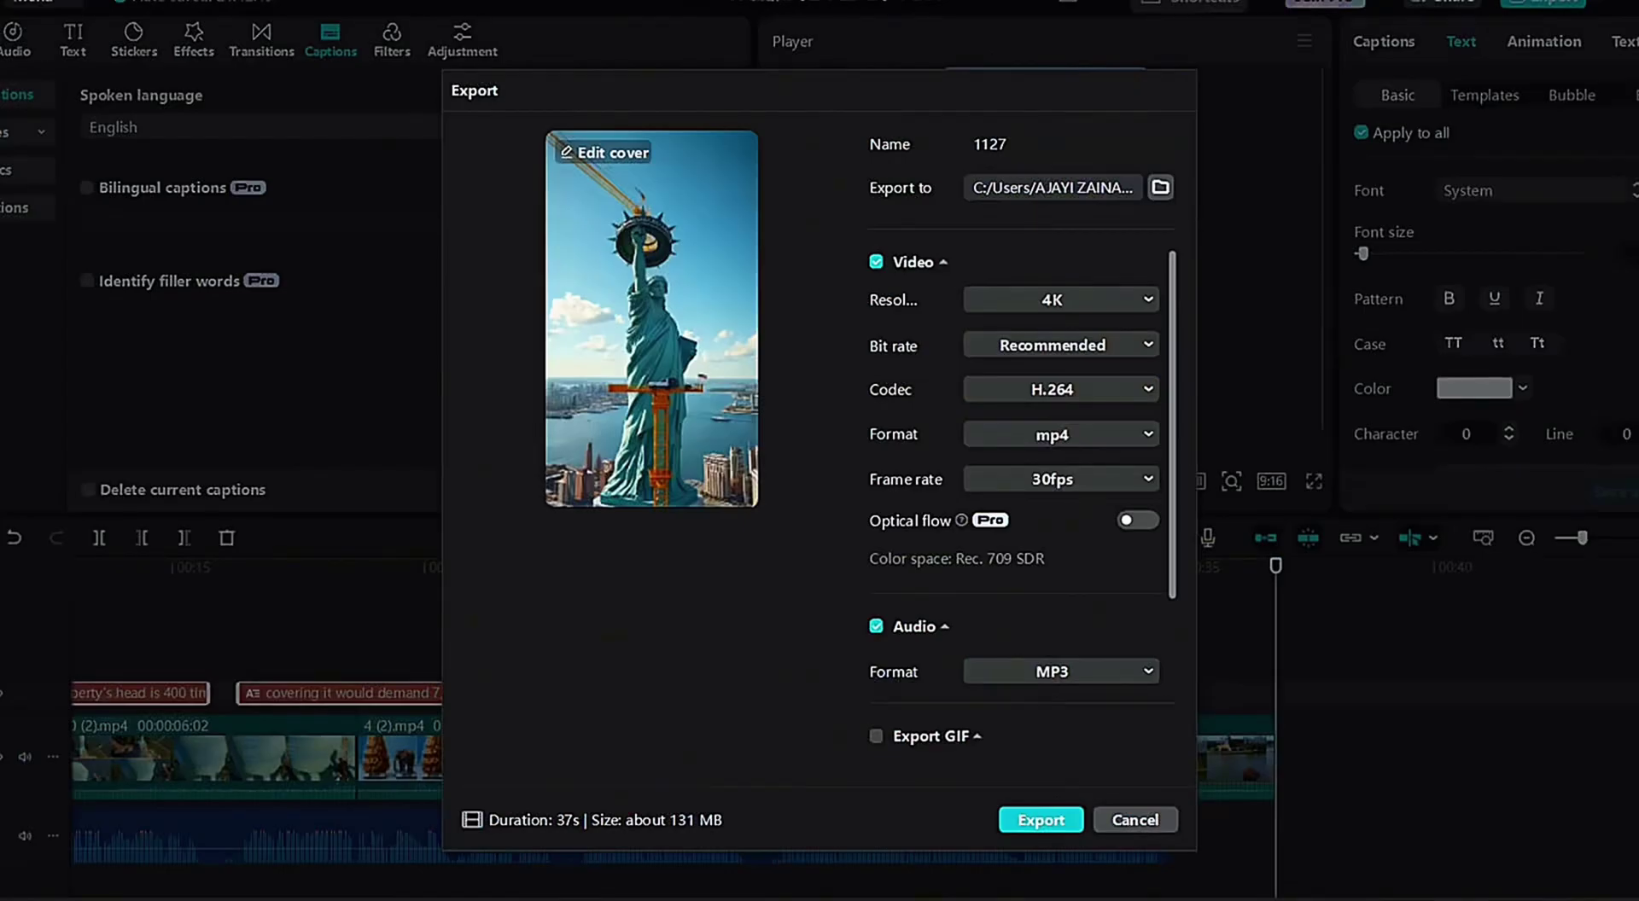